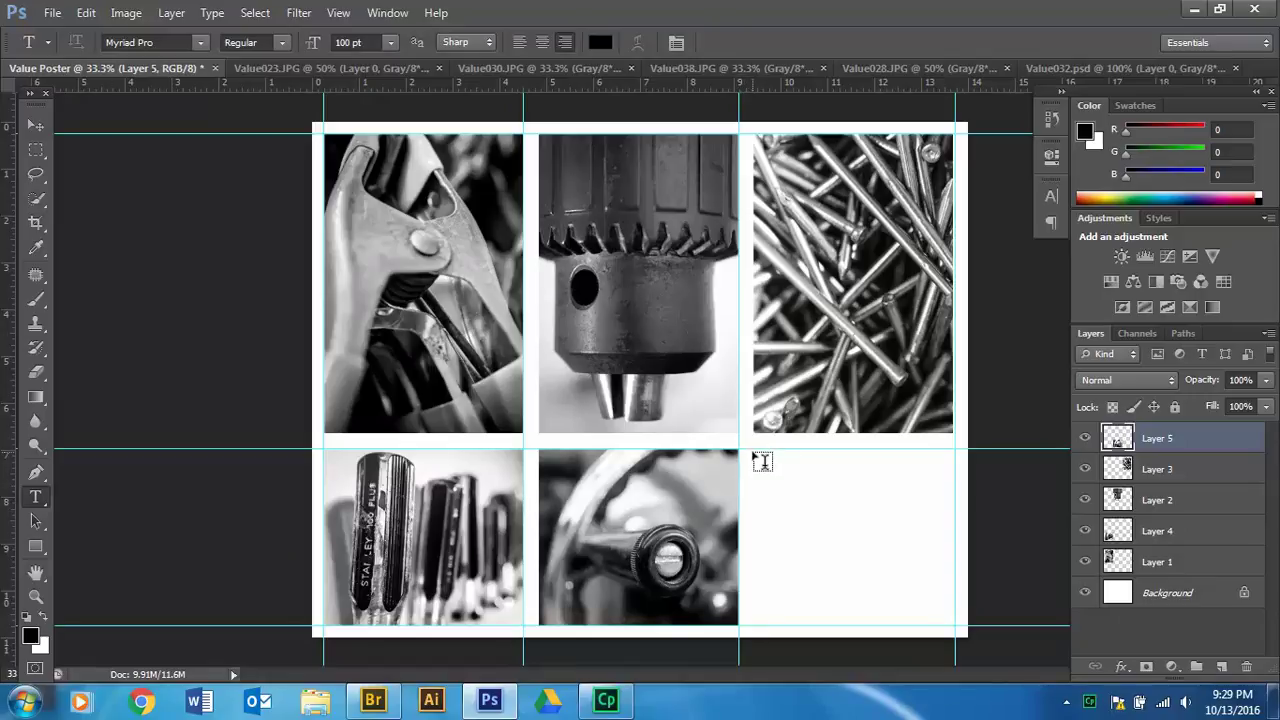
- Draw a paragraph text box filling the empty grid cell below the nails photo and left-align its text
drag(767, 458, 958, 628)
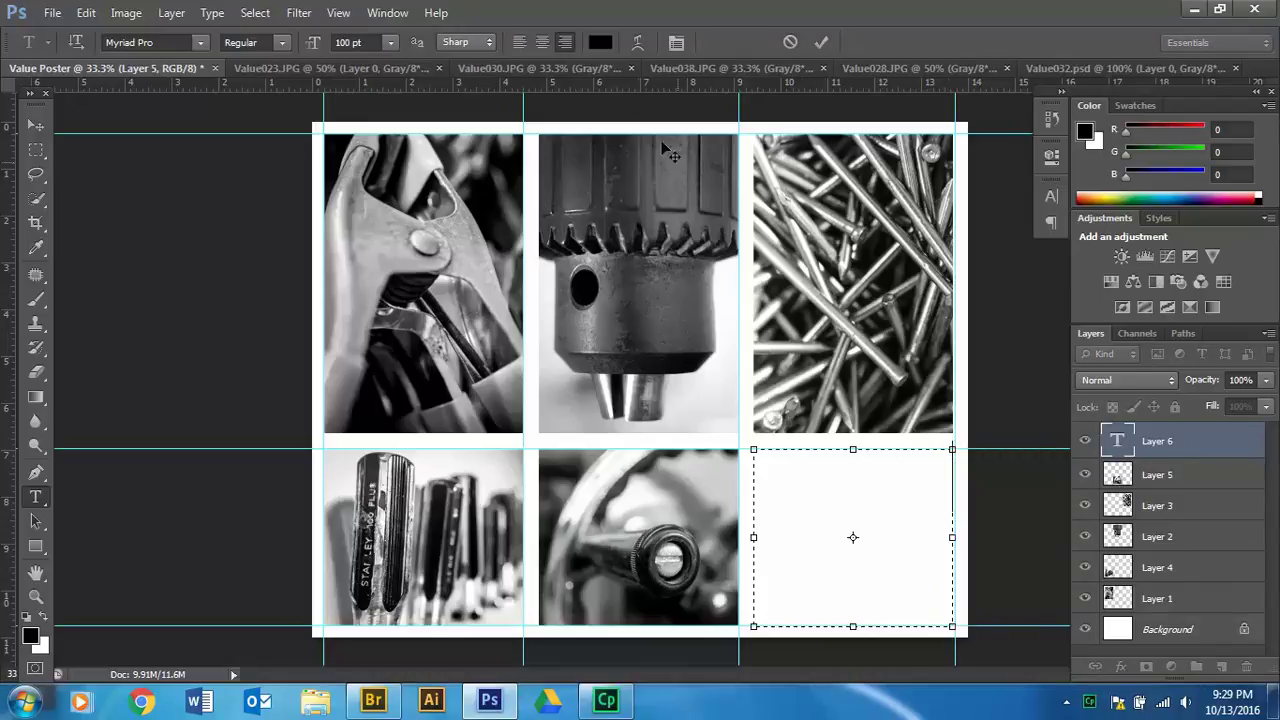
click(520, 43)
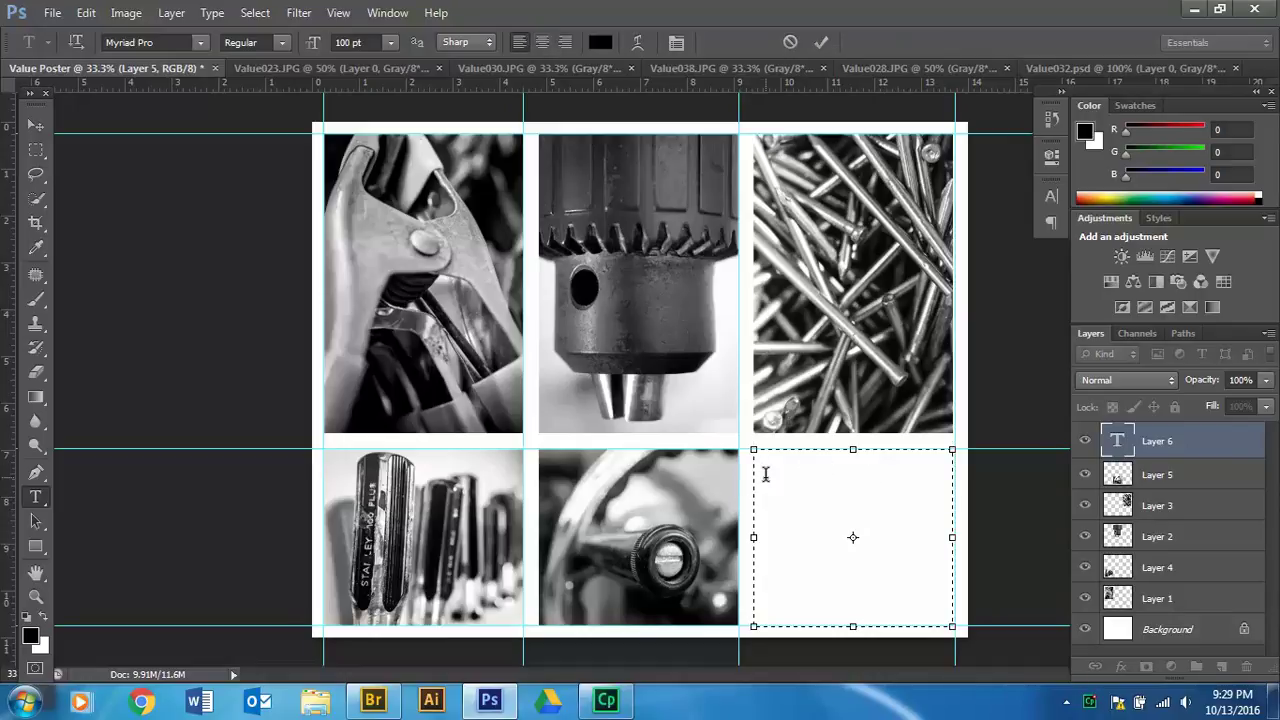
text(h)
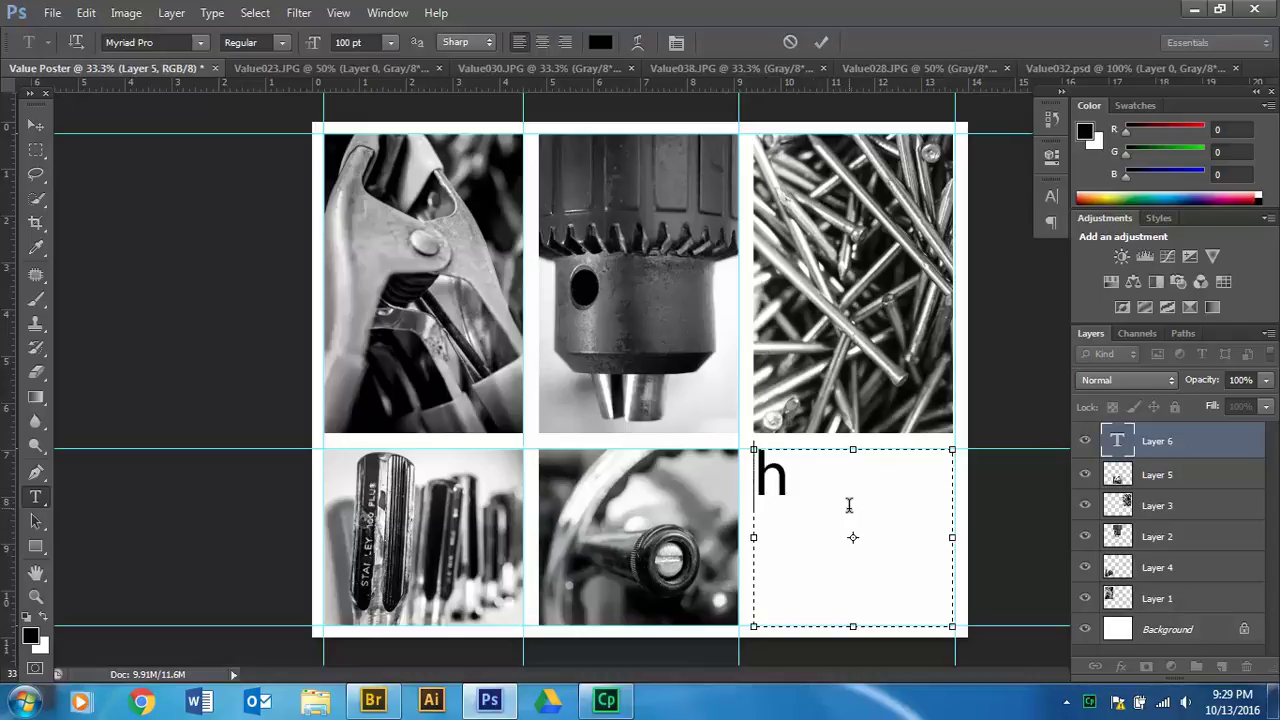
key(BackSpace)
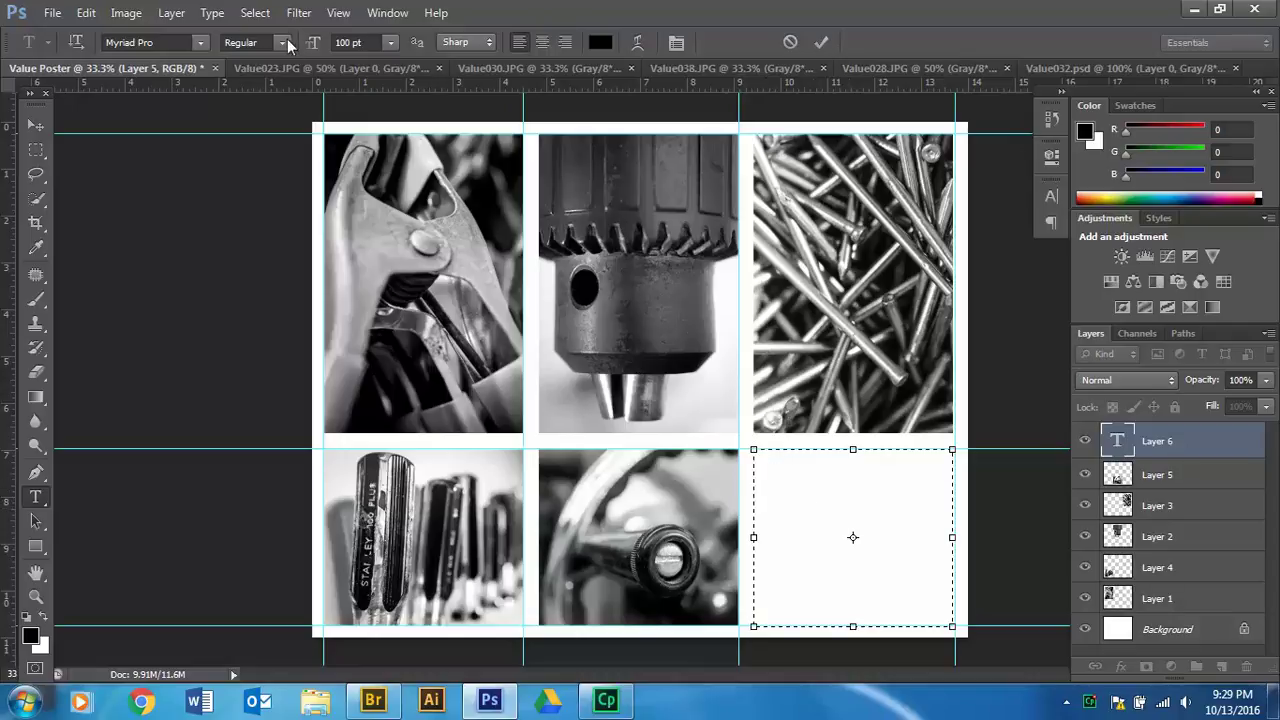
- Enter the heading "Value" in the text box and set its size to 48 pt
click(391, 42)
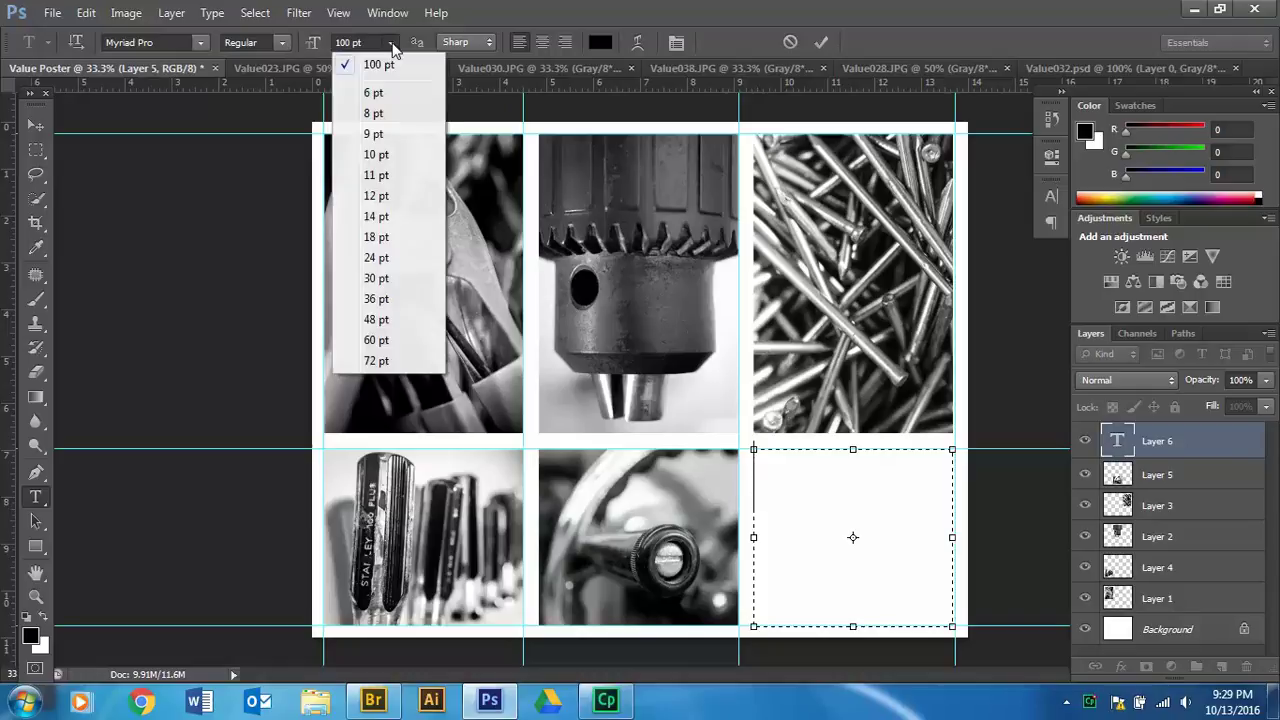
click(388, 197)
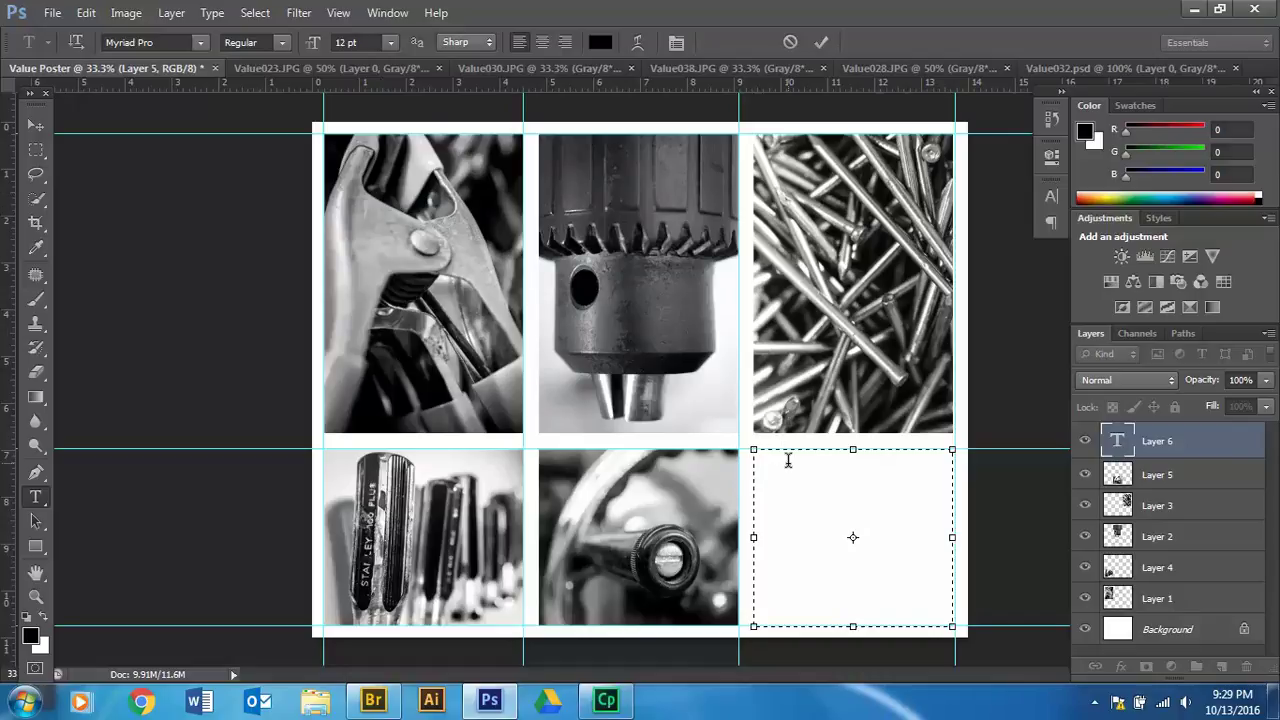
text(Value)
double_click(745, 451)
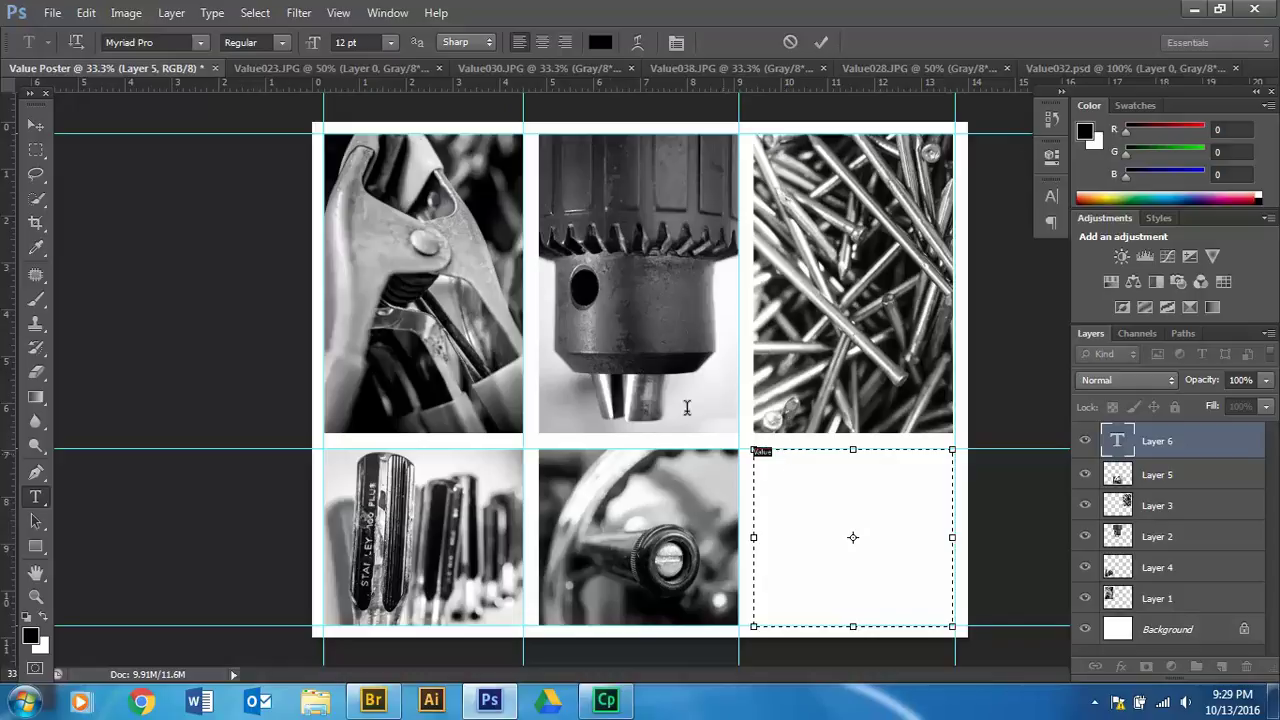
click(389, 42)
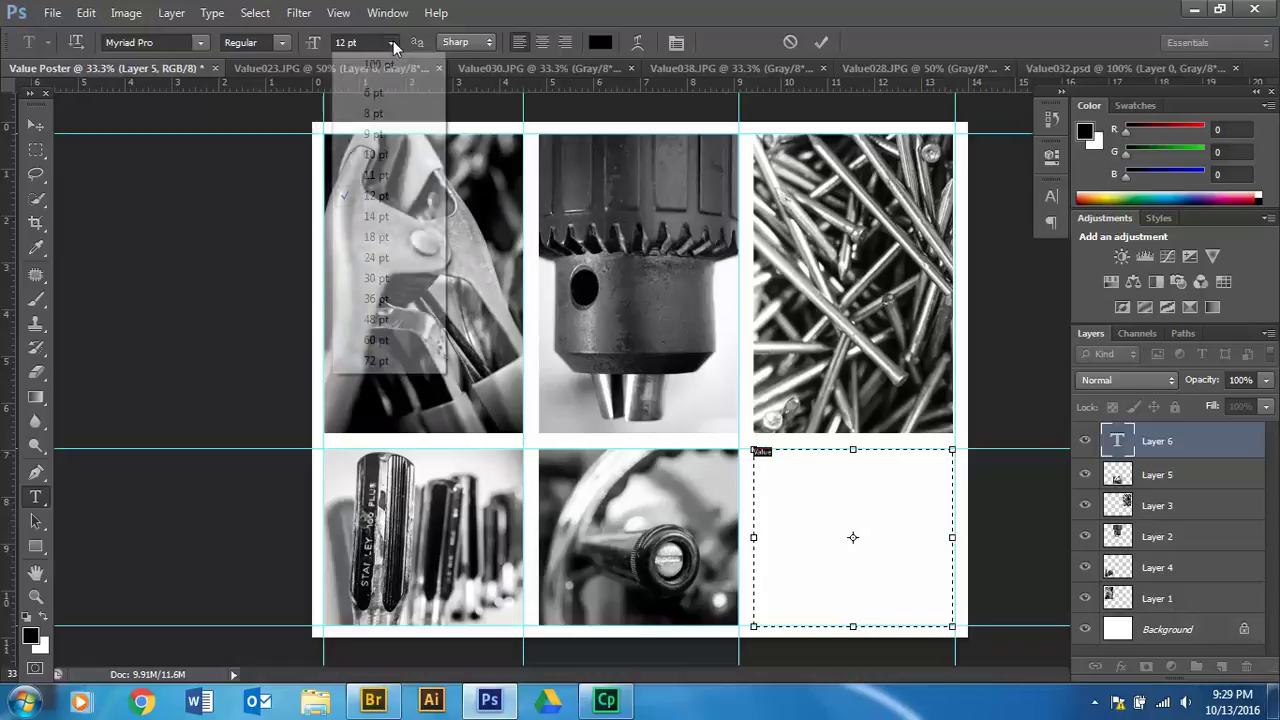
click(378, 319)
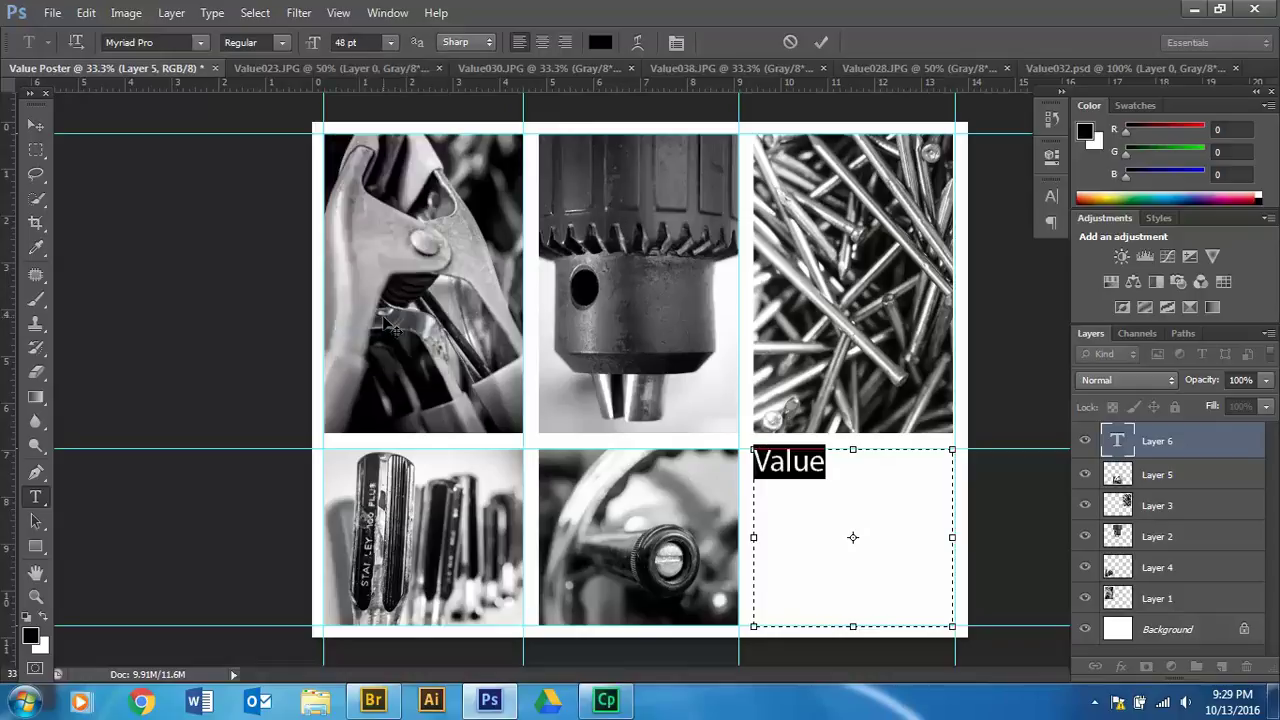
- Below the heading, enter 14 pt body text starting "Value is the way light and dark works in a photograph", followed by filler text
click(835, 470)
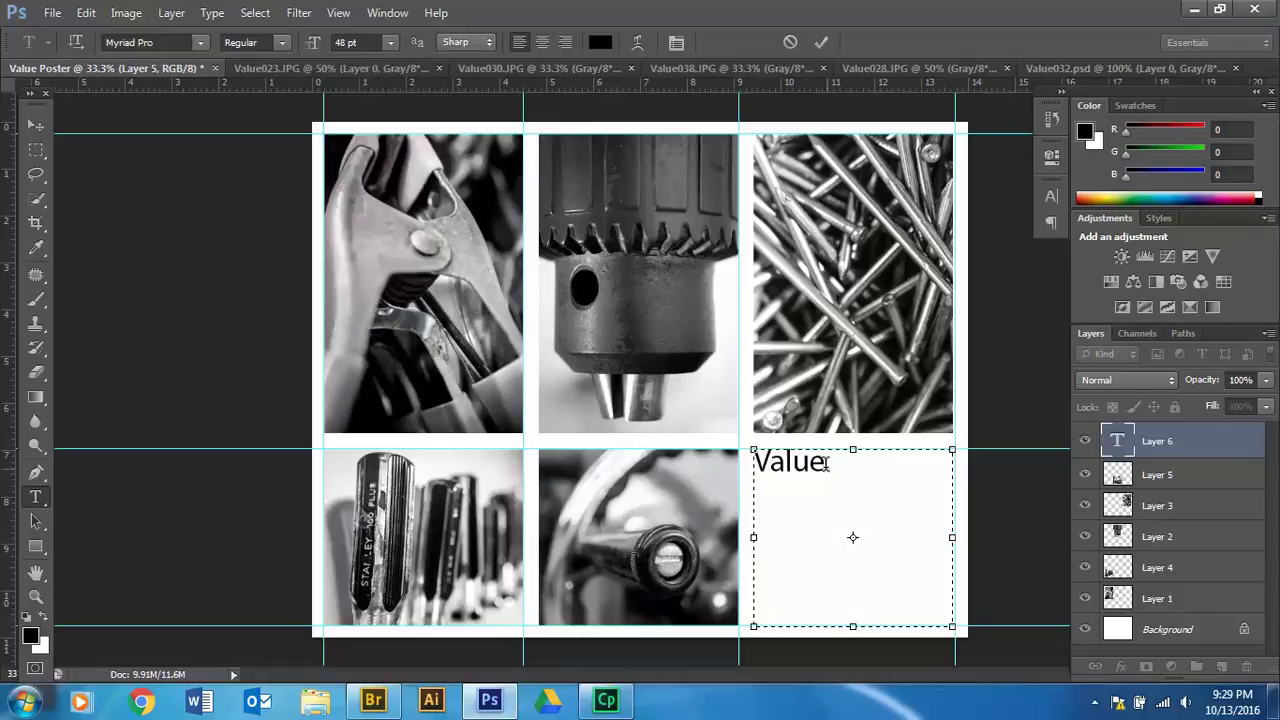
click(391, 44)
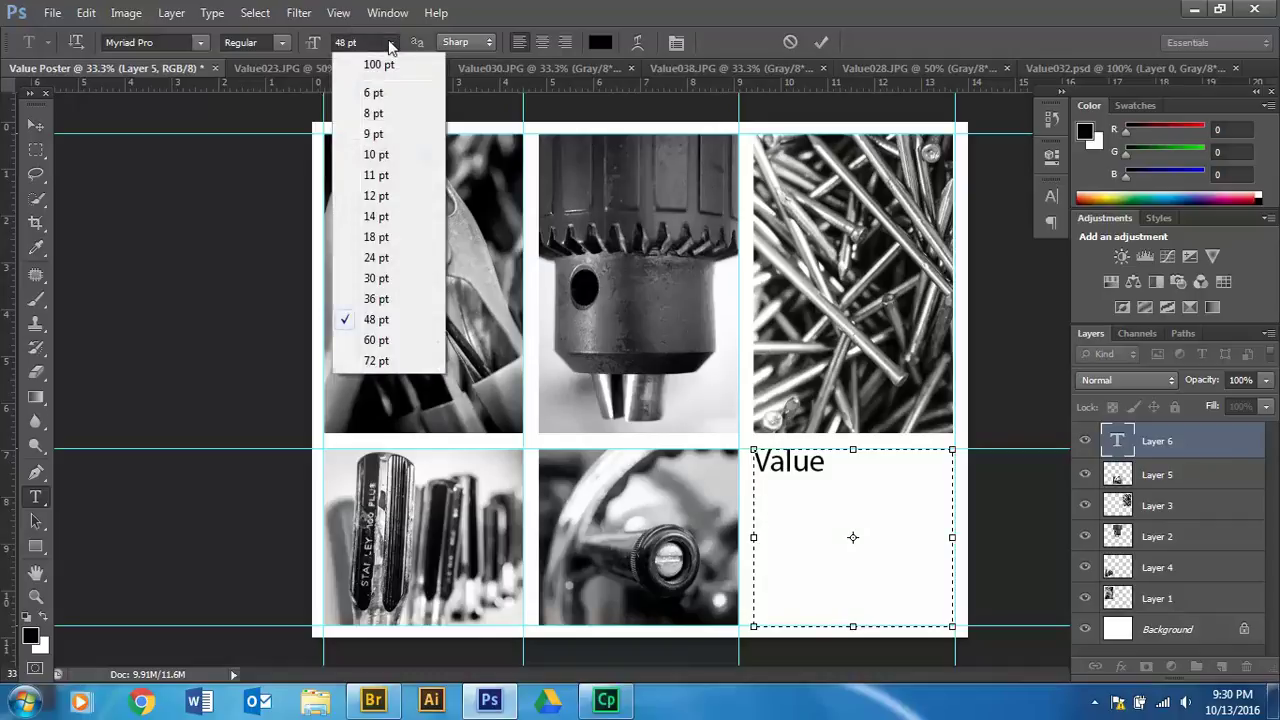
click(377, 217)
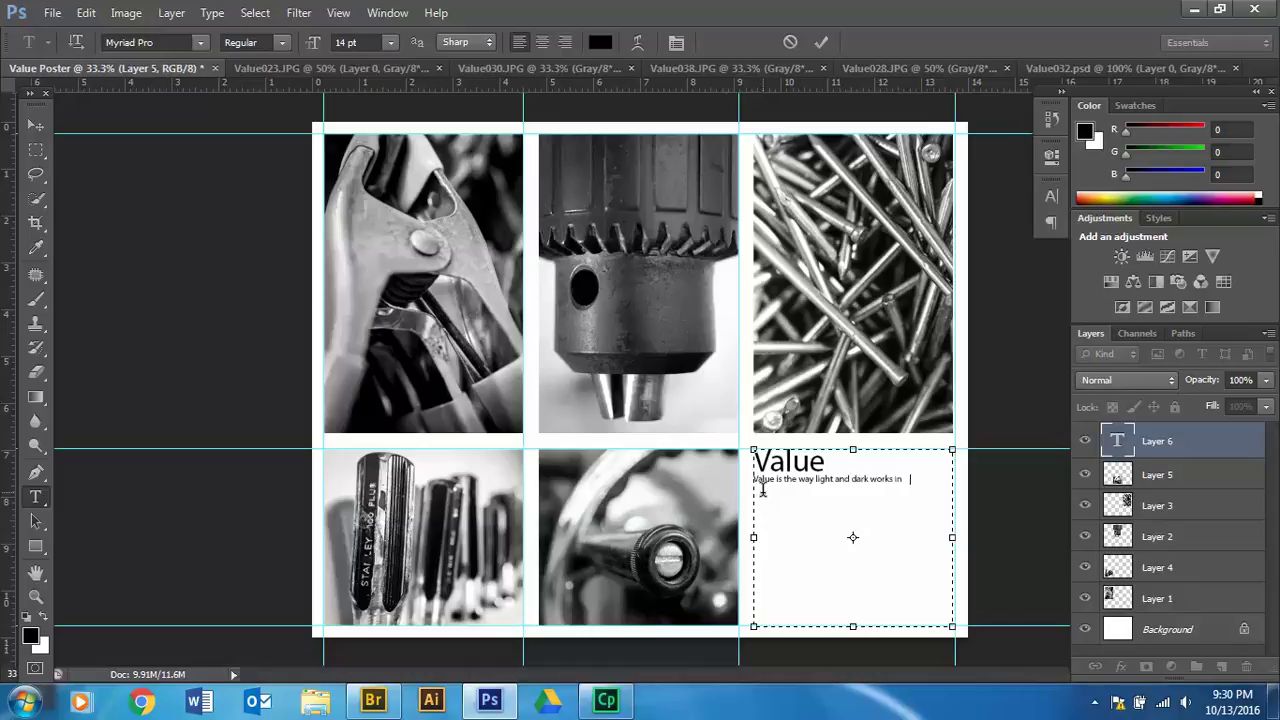
text(ph)
text(. the trhasdjkf sdjkhu  htwehr ijhasi hc;iosc i)
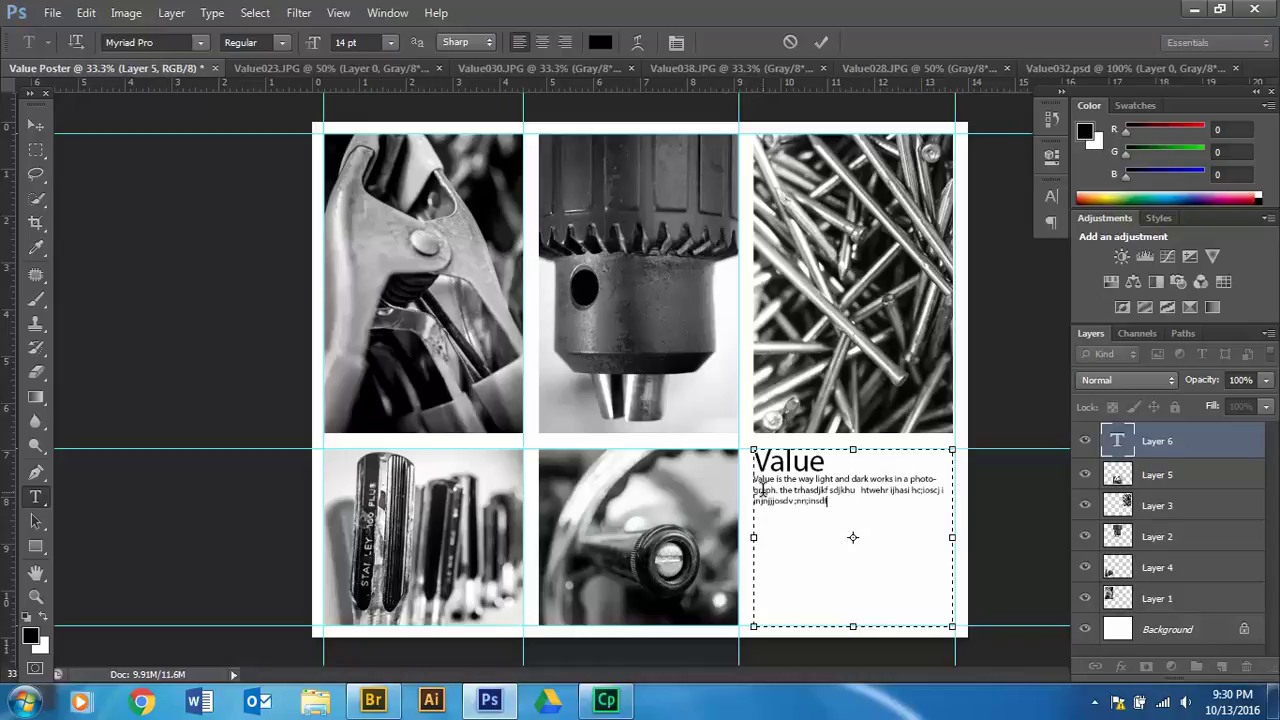
text(hjkfjkasdbn)
text(fbjsdf;jhksdnf;k sdn)
text(v;jknsdvnnnnvn )
text(;jnnj;nasdvnkn)
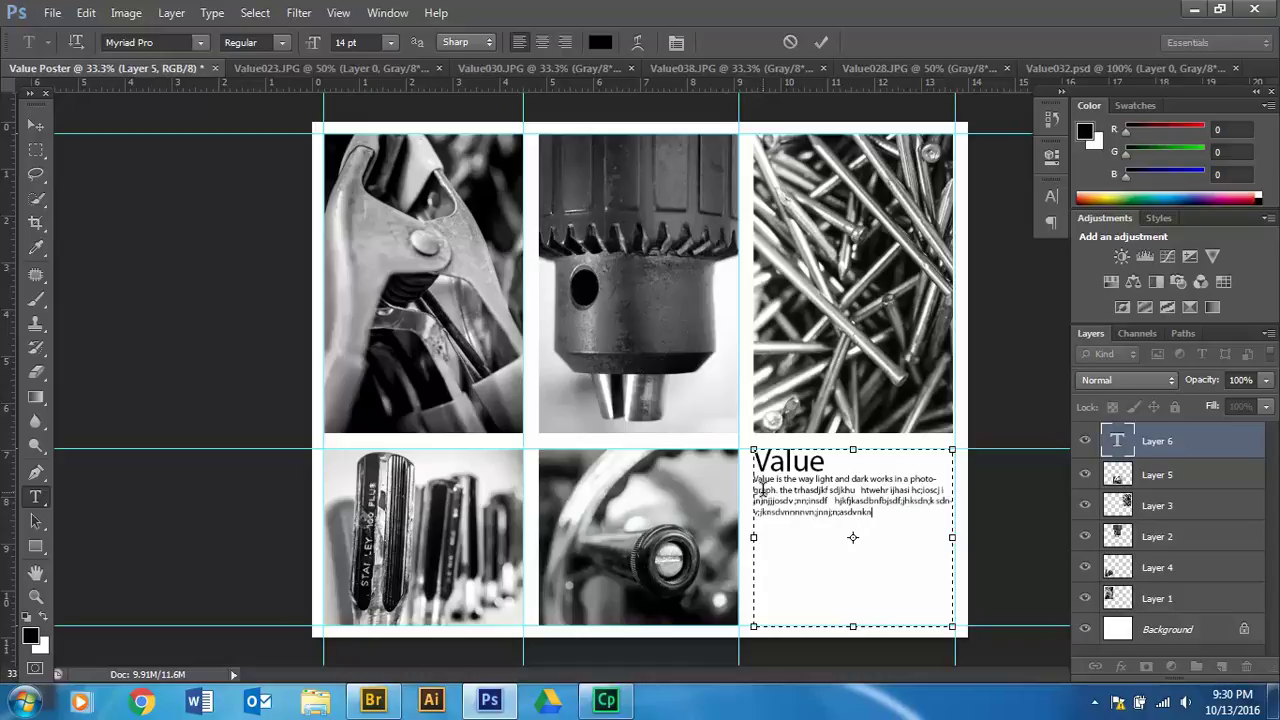
text(. naksjnv ionjnsfk lksnkn)
text(snfsknvnvsnd;)
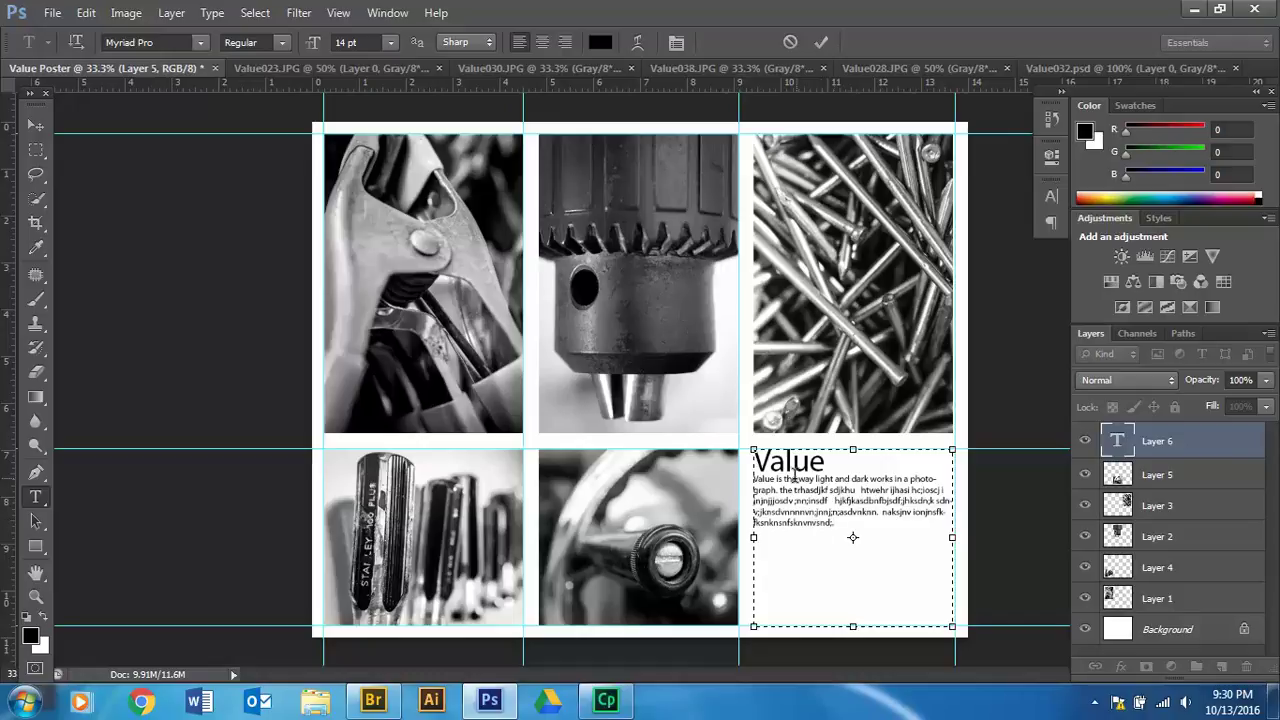
- Try a blank line between the heading and the body text, and remove it again
click(829, 461)
key(Return)
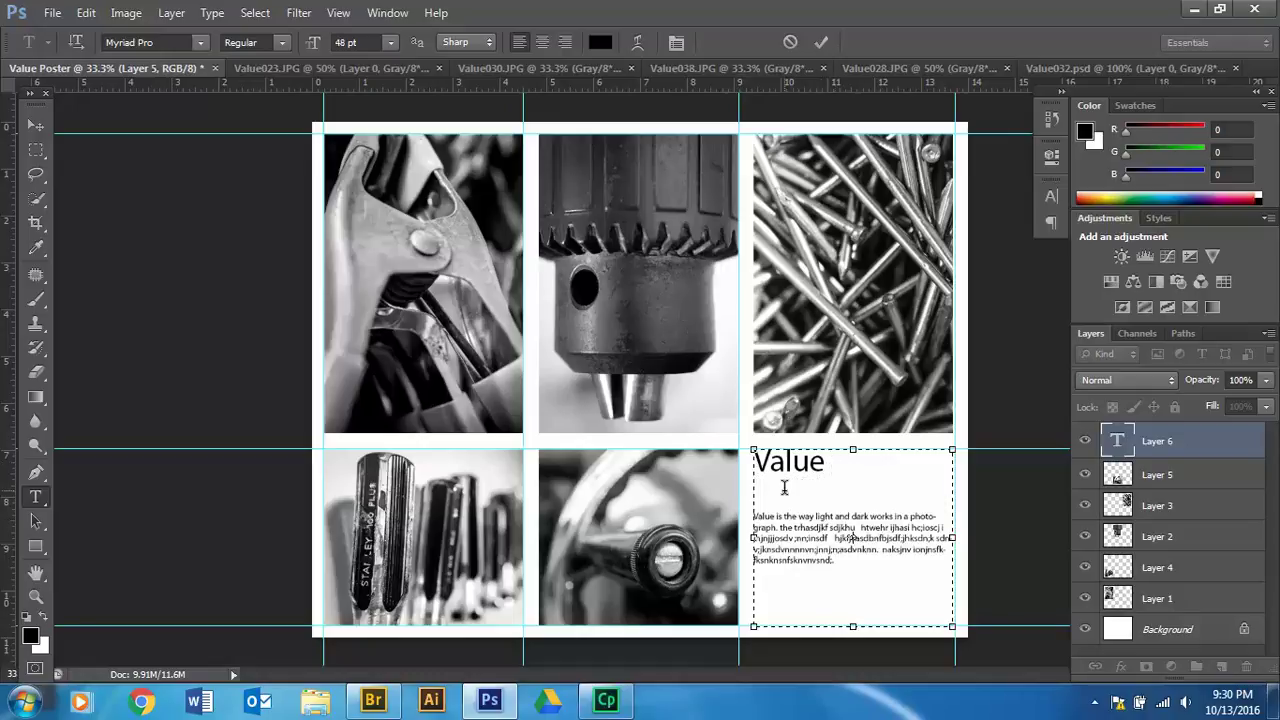
key(BackSpace)
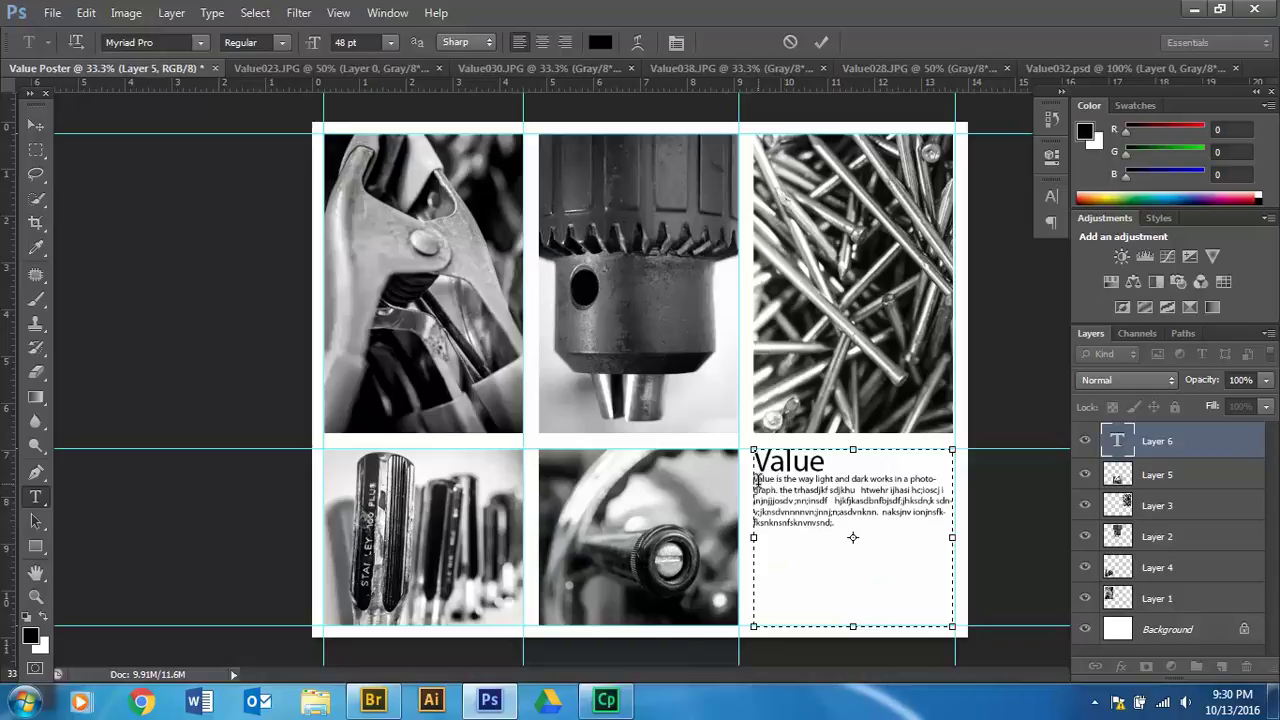
- Commit the text layer and set the body paragraph's size to 18 pt
click(826, 524)
click(38, 124)
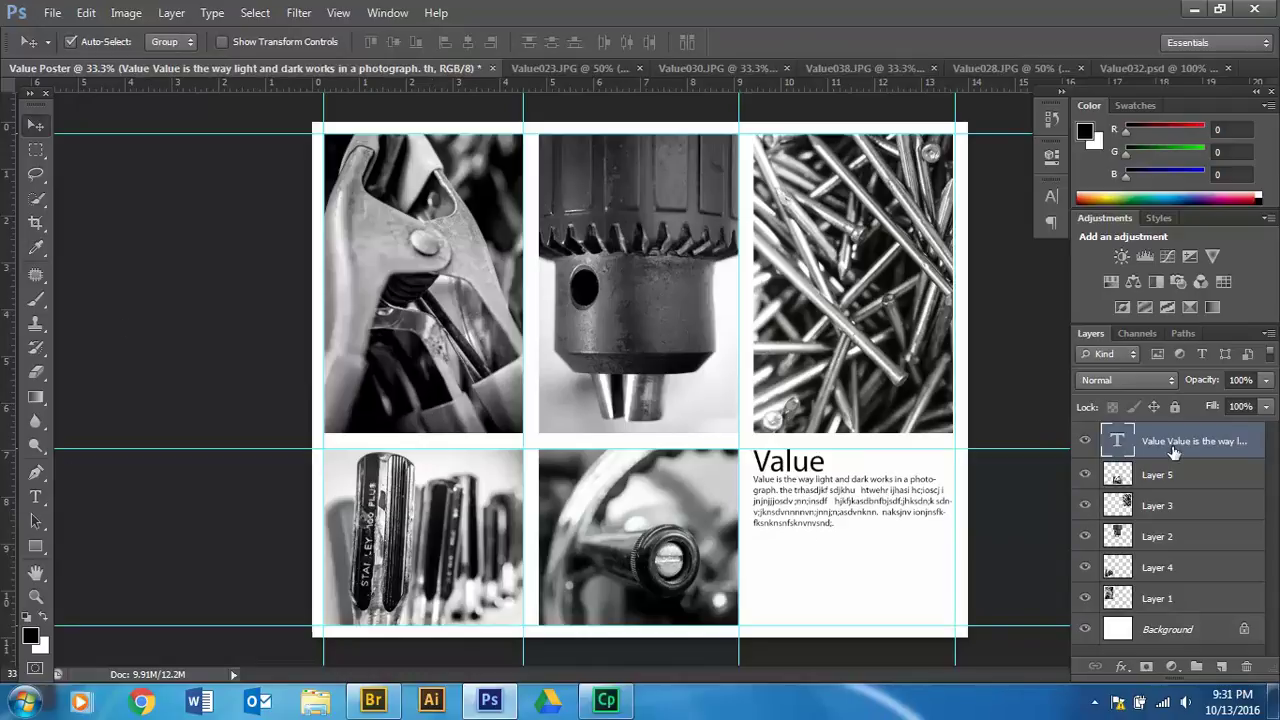
click(36, 497)
click(848, 522)
drag(853, 522, 705, 468)
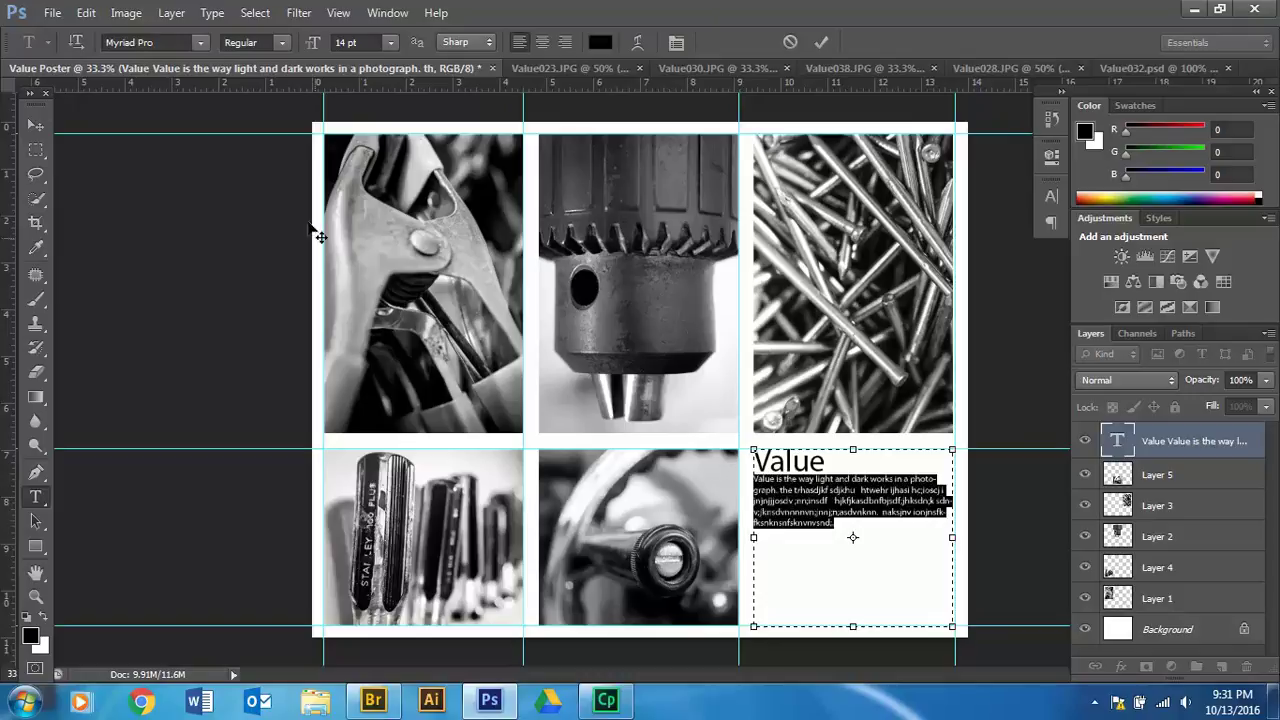
click(390, 42)
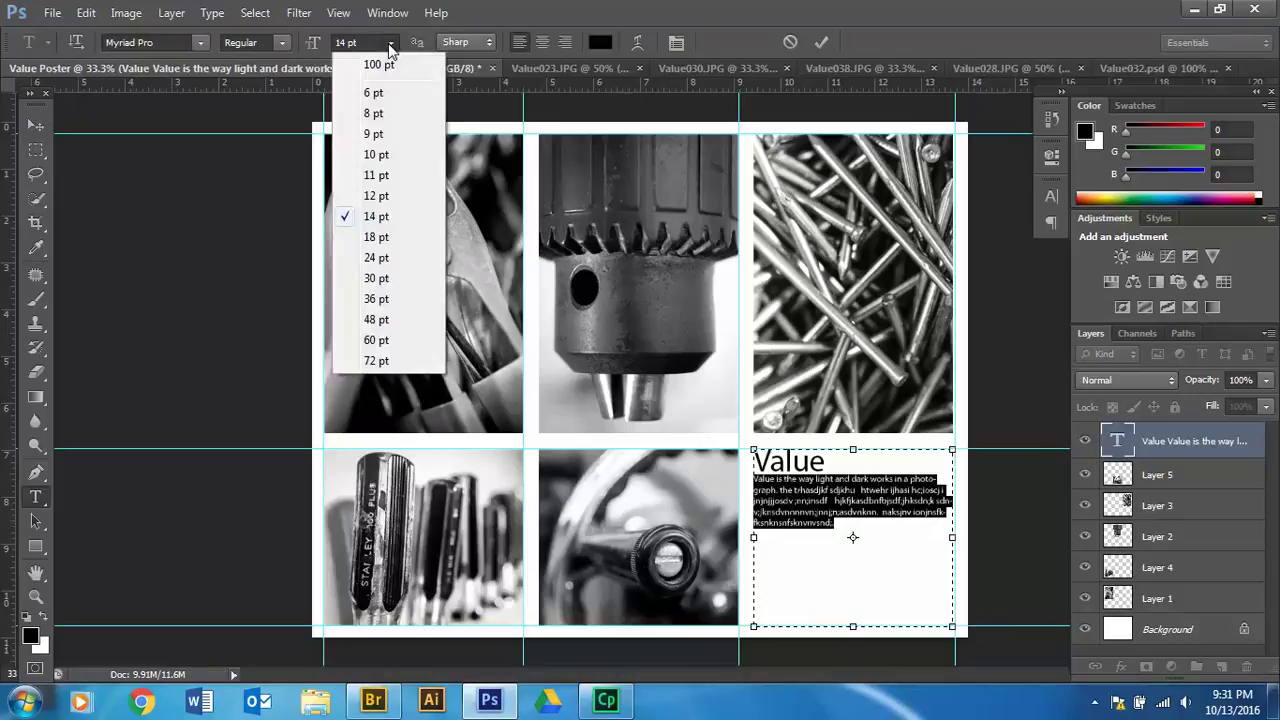
click(378, 237)
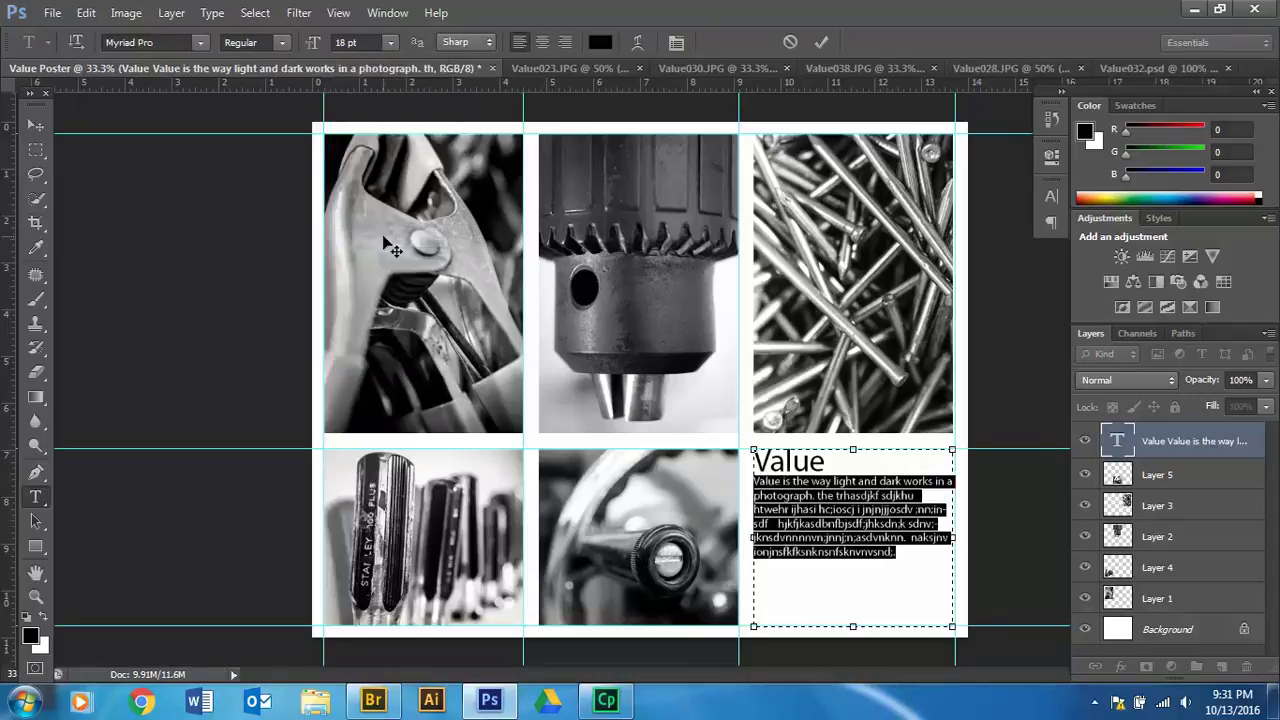
click(391, 43)
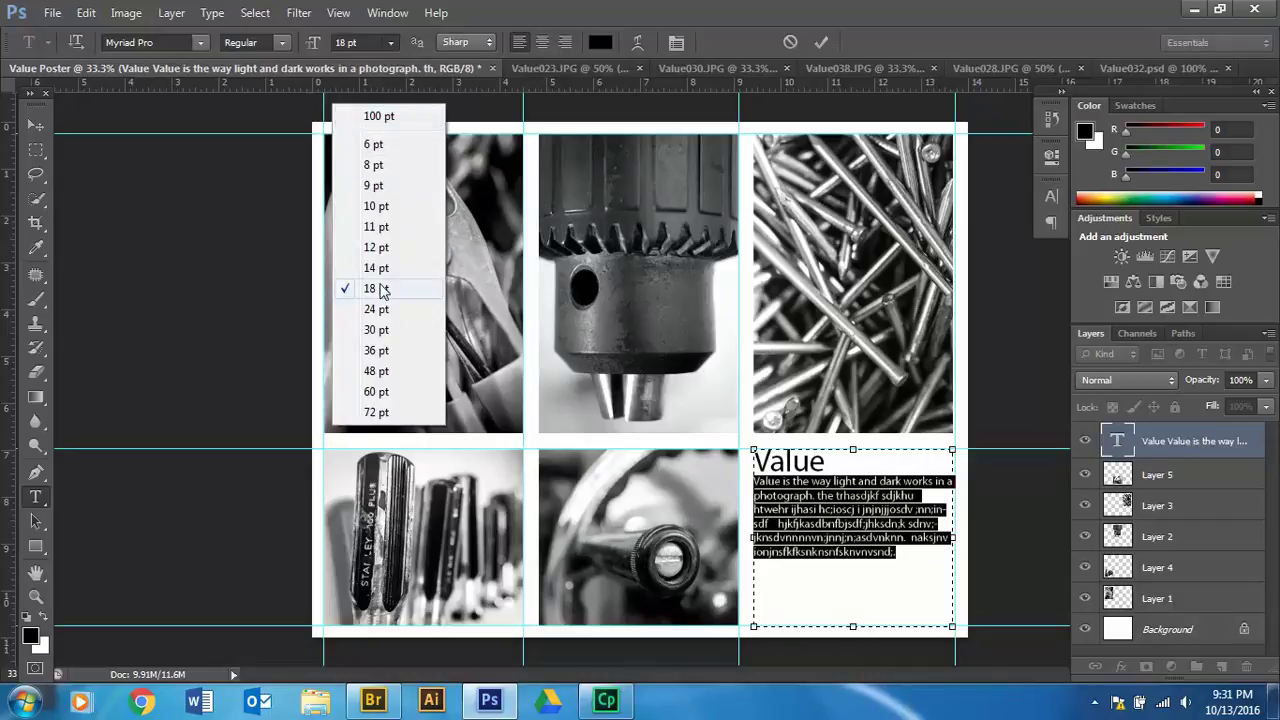
click(838, 574)
- Change the font of the heading and body text to Perpetua Titling MT
drag(902, 556, 728, 452)
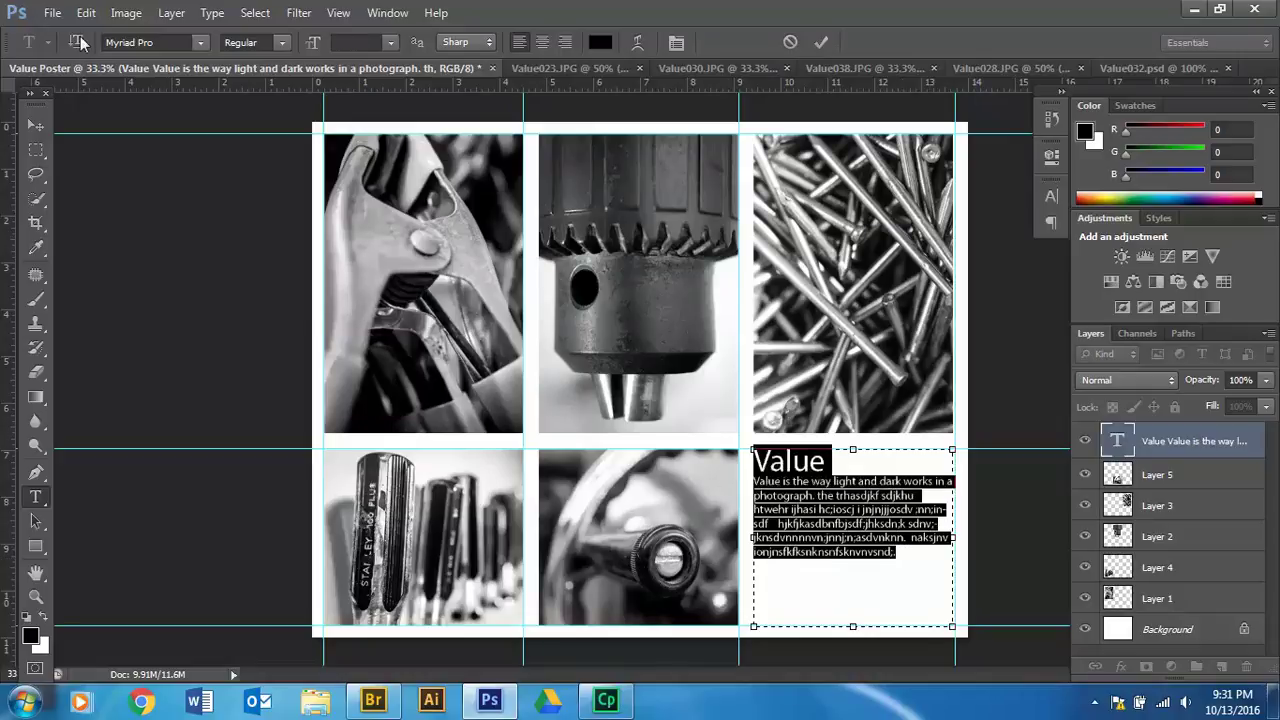
click(201, 43)
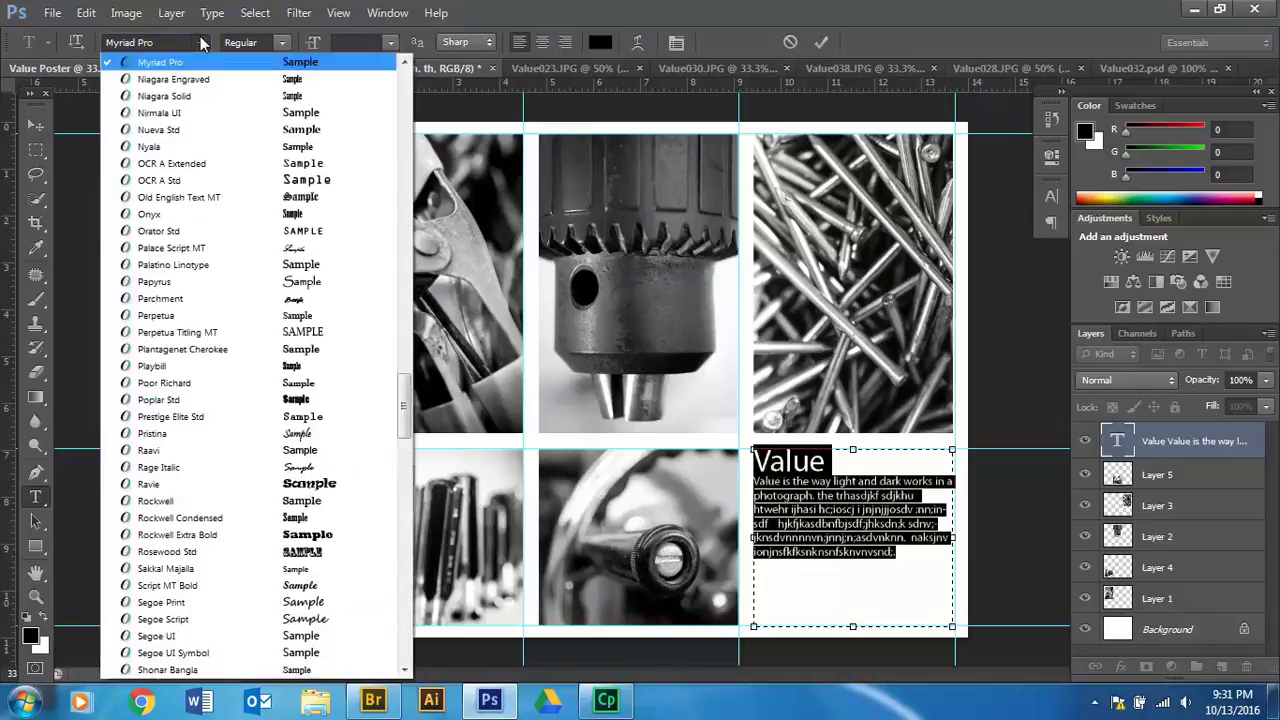
click(349, 332)
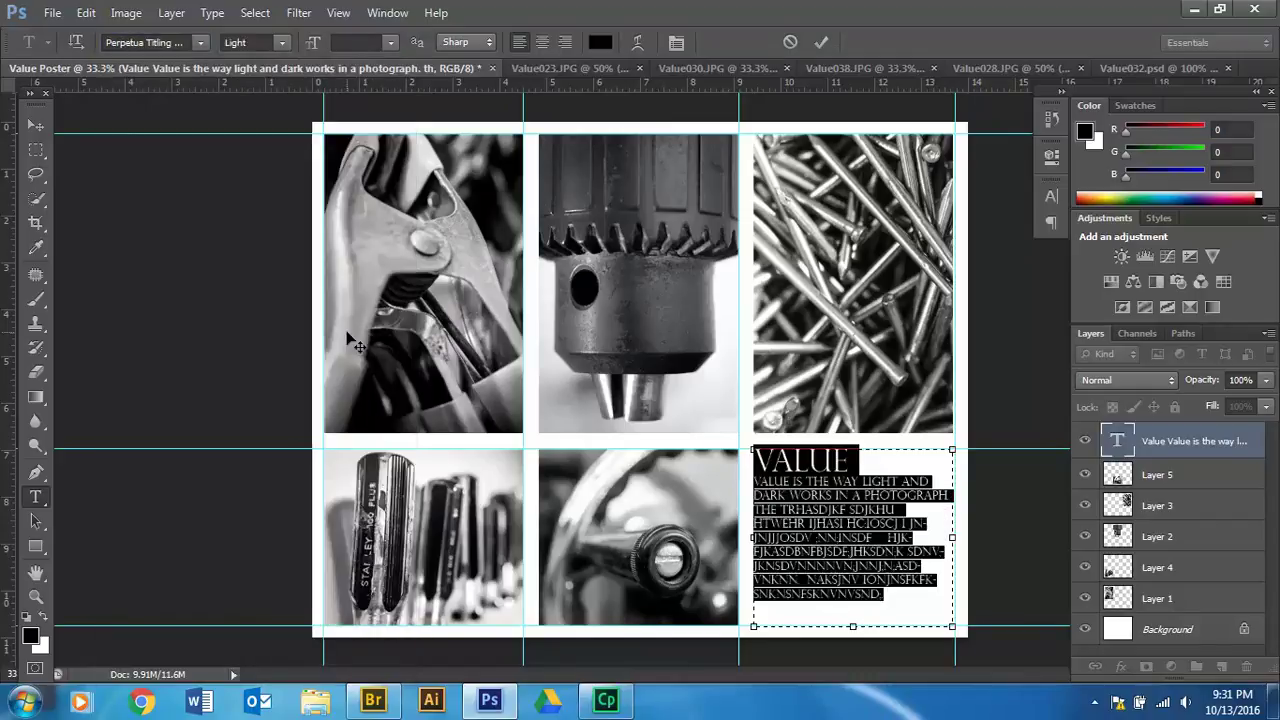
click(901, 469)
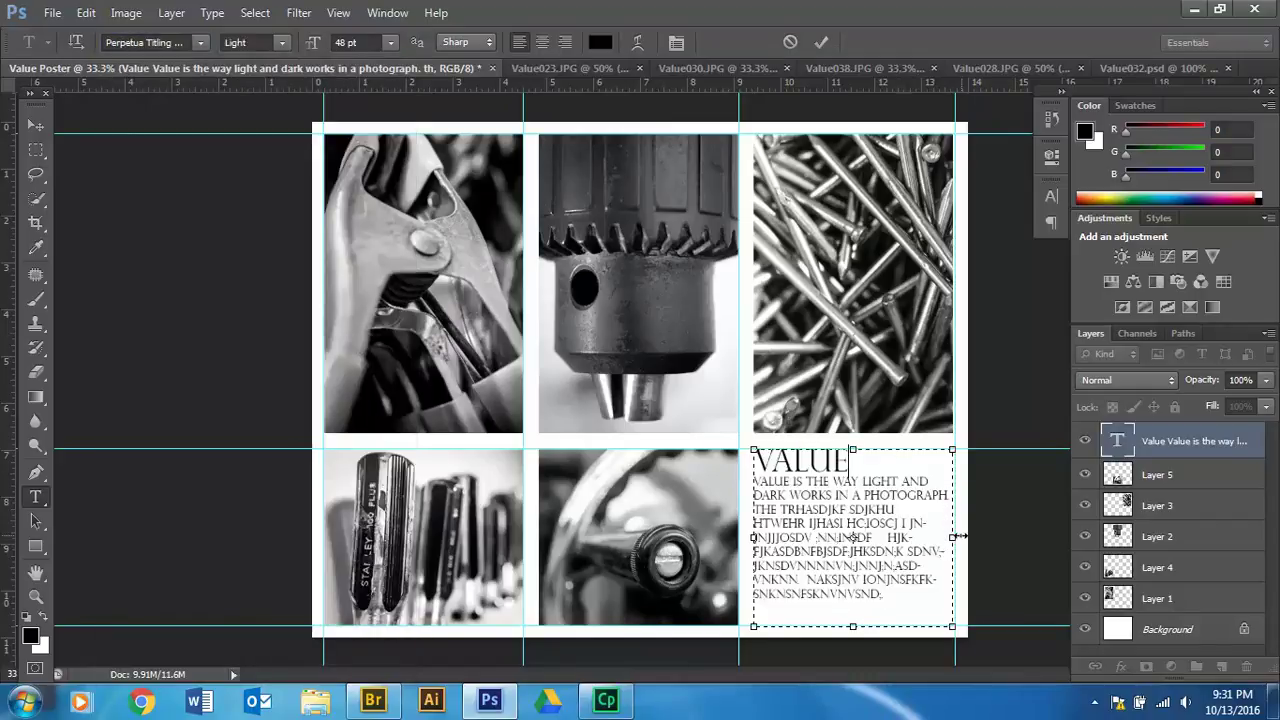
- Try a narrower text box, restore its width to the column guide, and rewrap the body text so no words are hyphenated
click(902, 594)
text(.)
drag(953, 540, 932, 548)
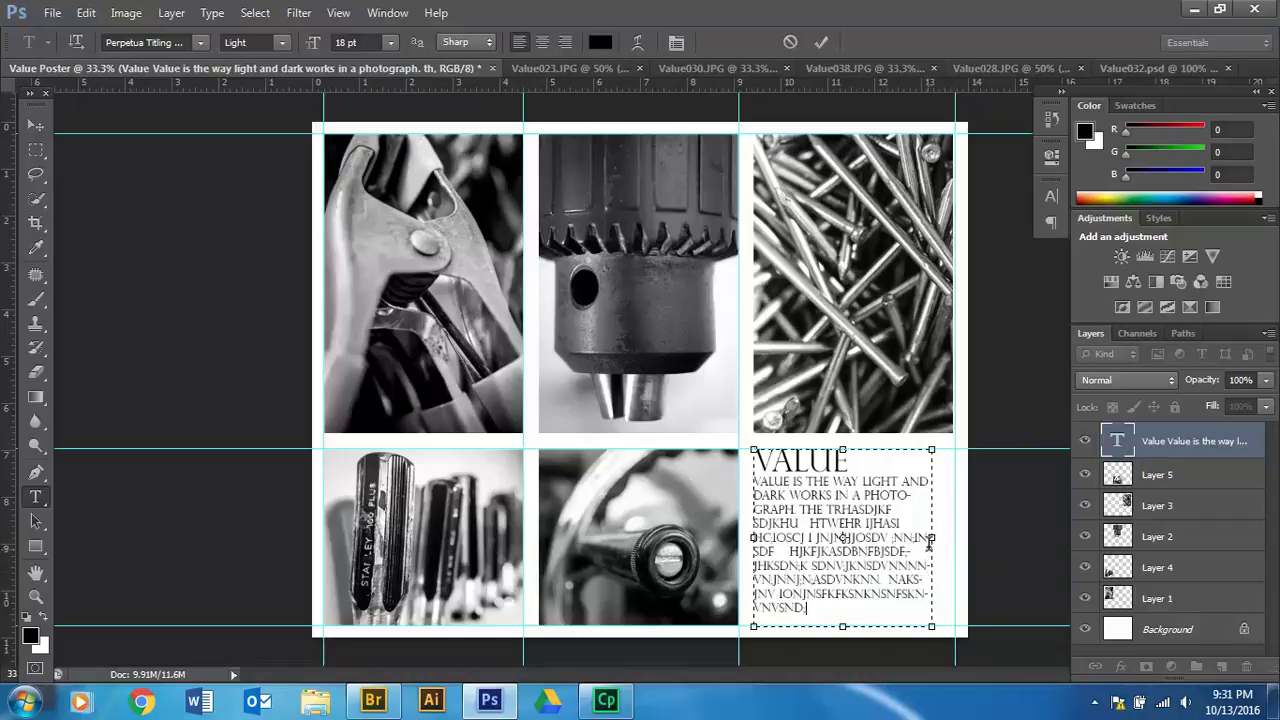
drag(932, 539, 952, 539)
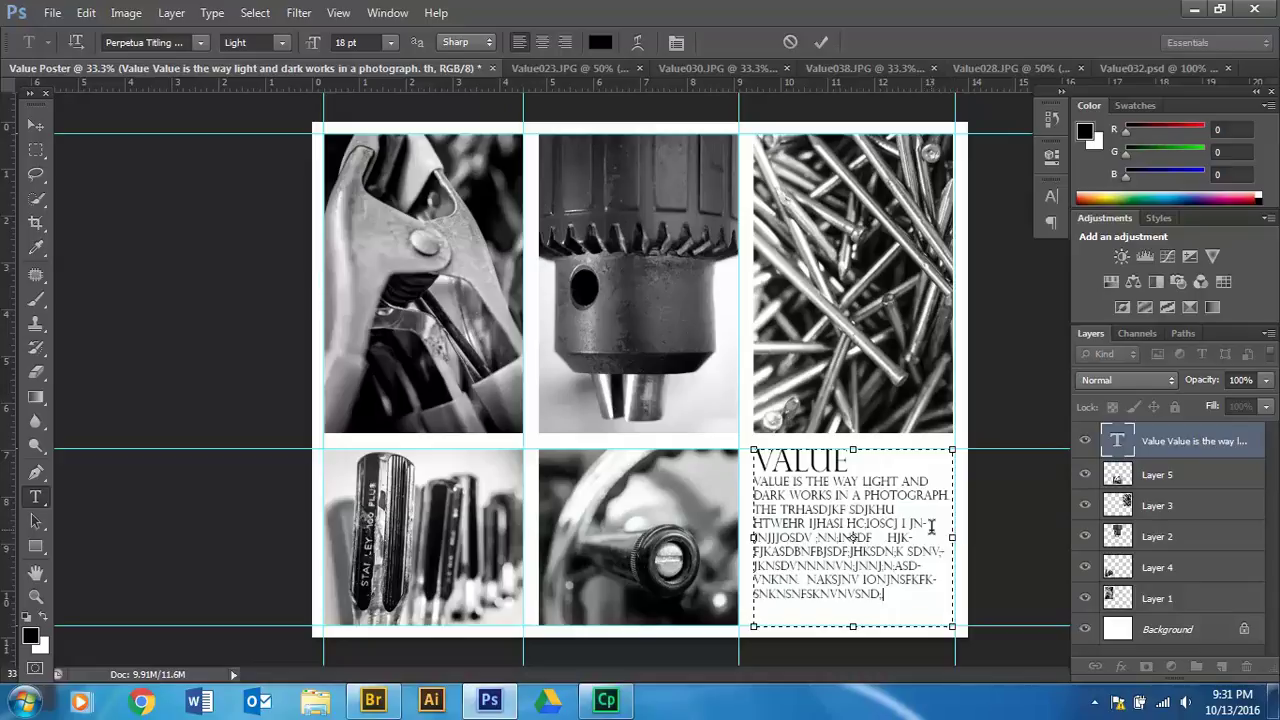
click(907, 523)
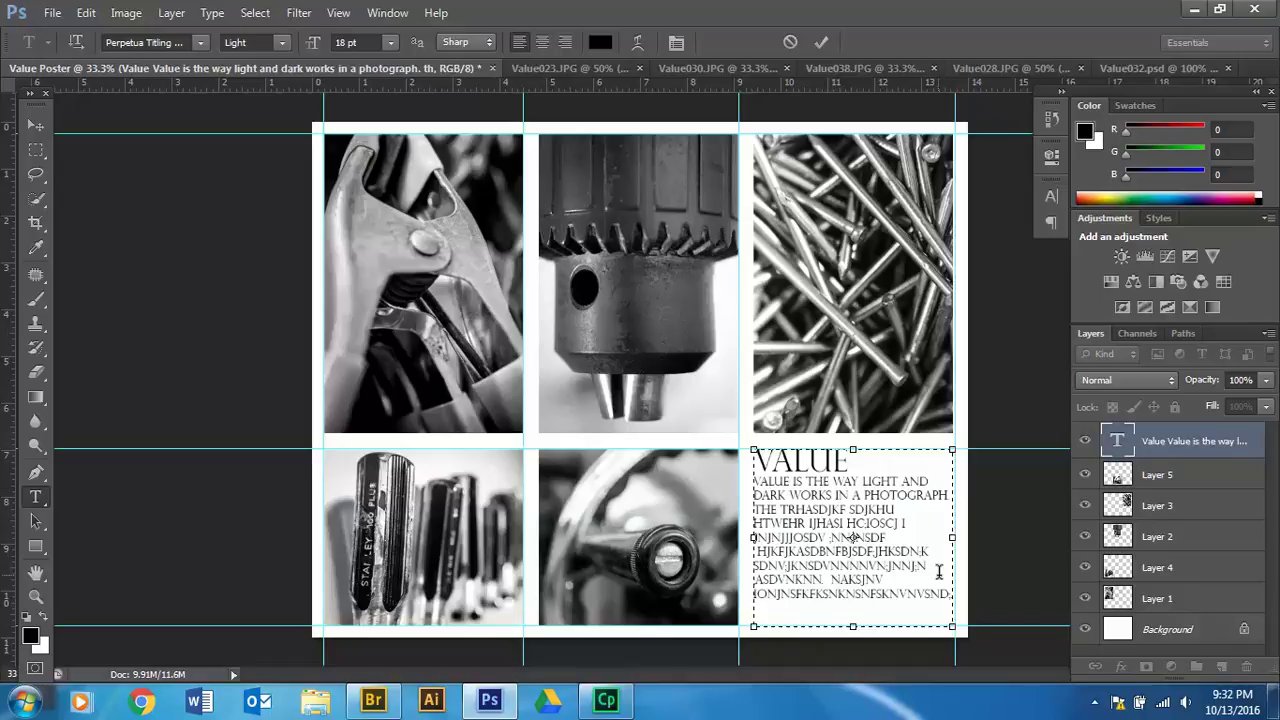
- Change the font of all the text in the box to Snap ITC
drag(950, 594, 417, 91)
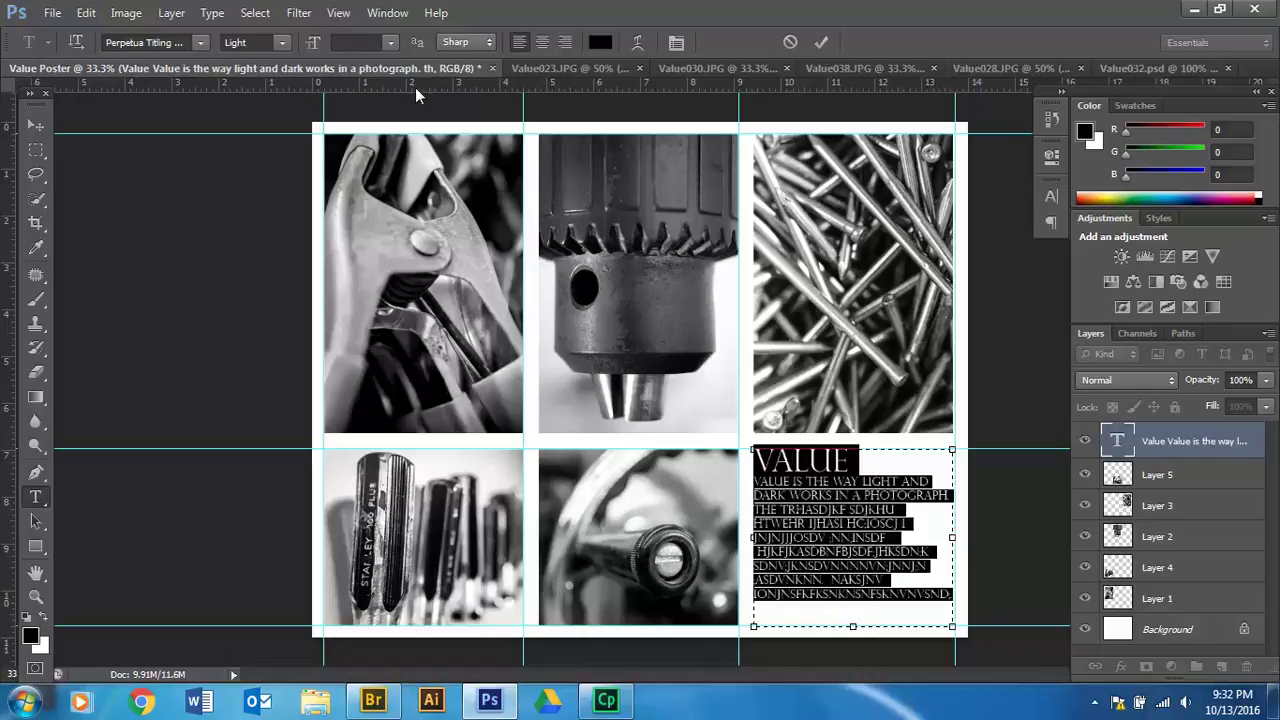
click(200, 42)
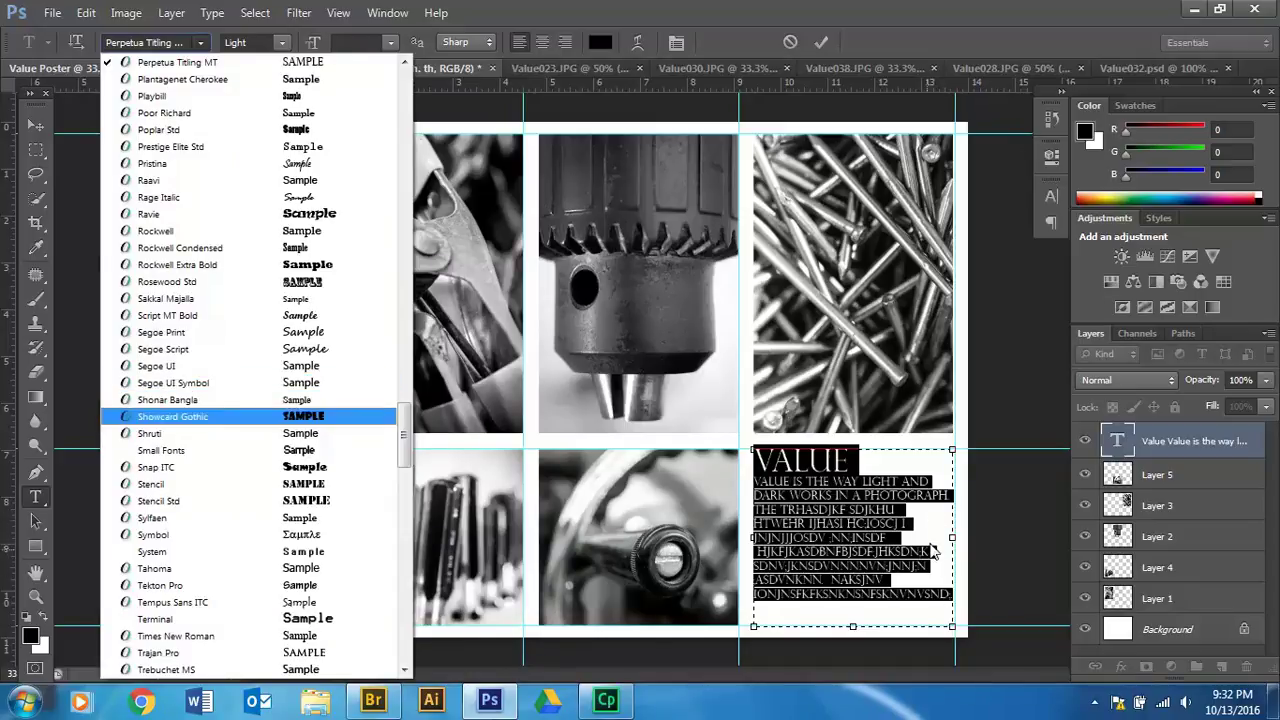
click(313, 467)
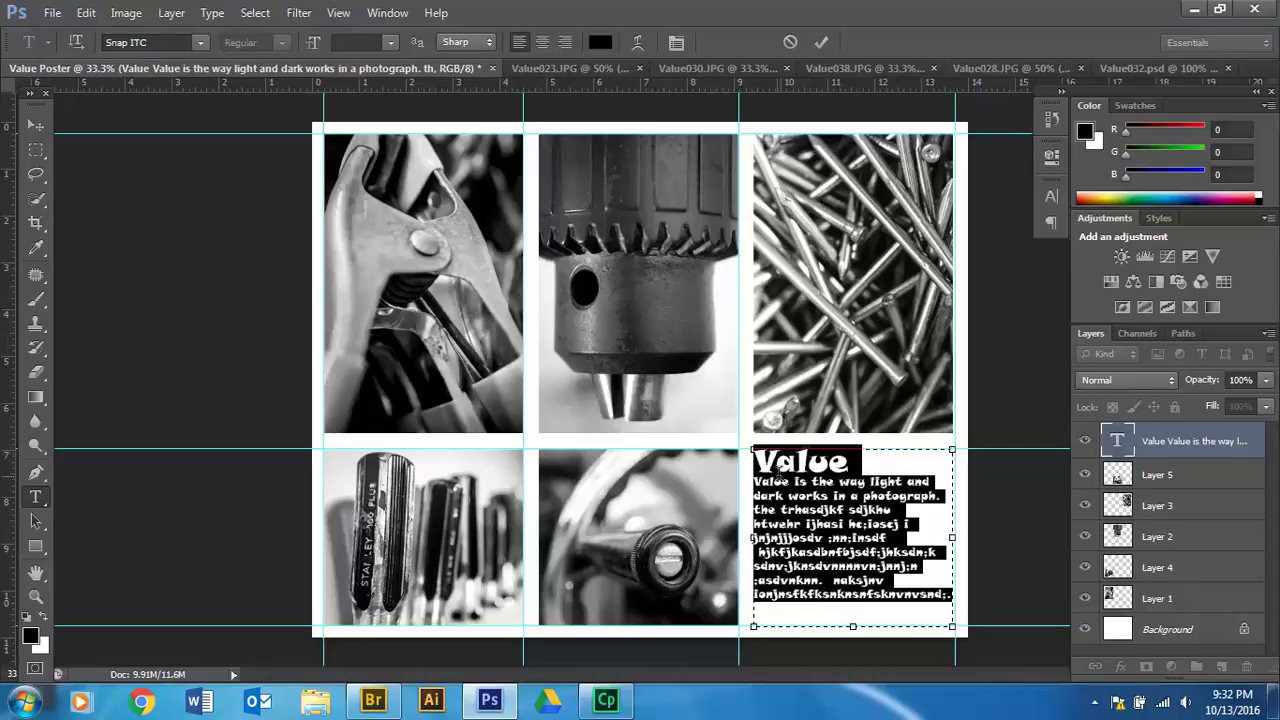
click(903, 457)
- Reselect the heading and body text and change their font to Palace Script MT
click(947, 595)
drag(947, 595, 690, 445)
click(200, 42)
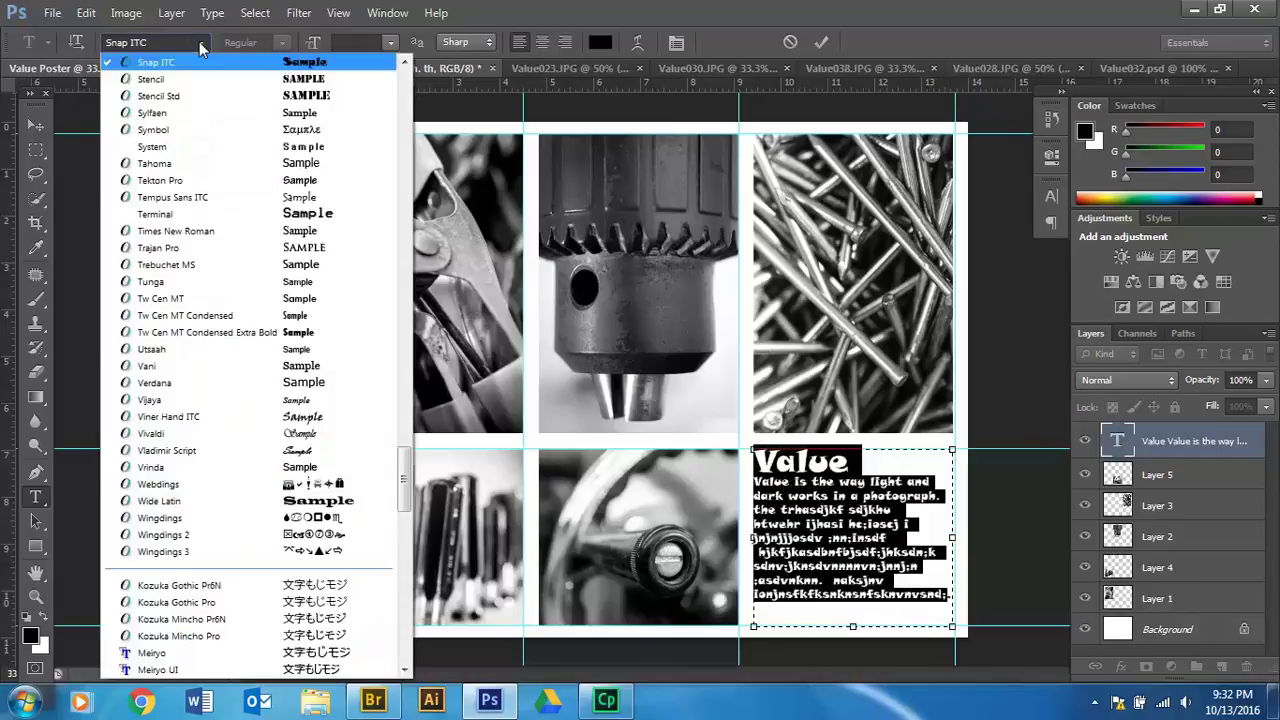
scroll(308, 305, down, 3)
scroll(310, 307, up, 9)
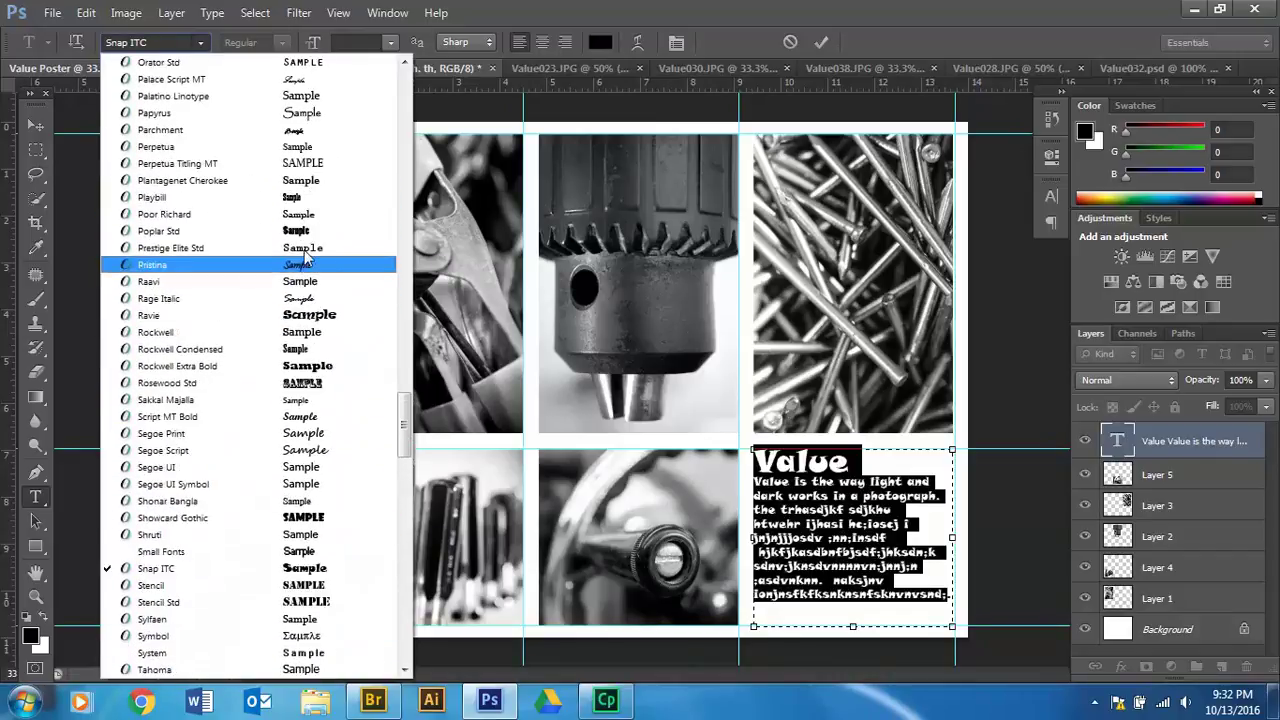
click(298, 80)
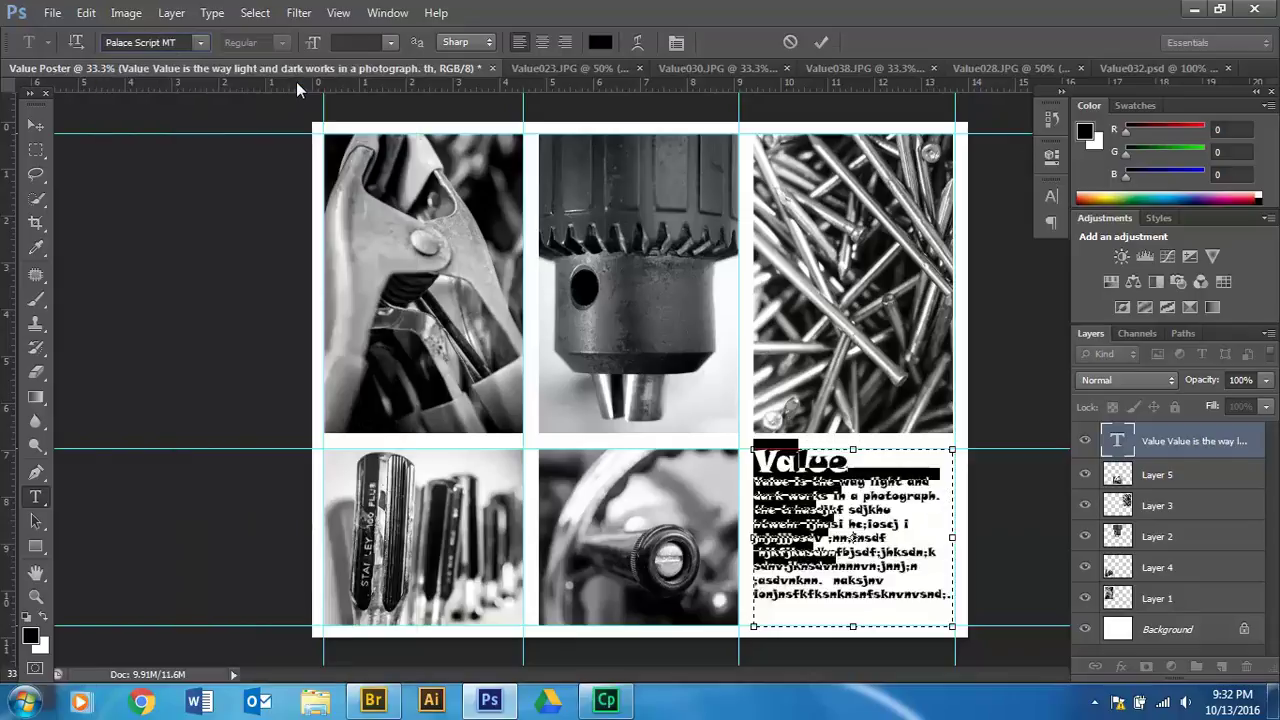
- Reselect the heading and body text, browse the available fonts and change the text's font to Papyrus
click(853, 540)
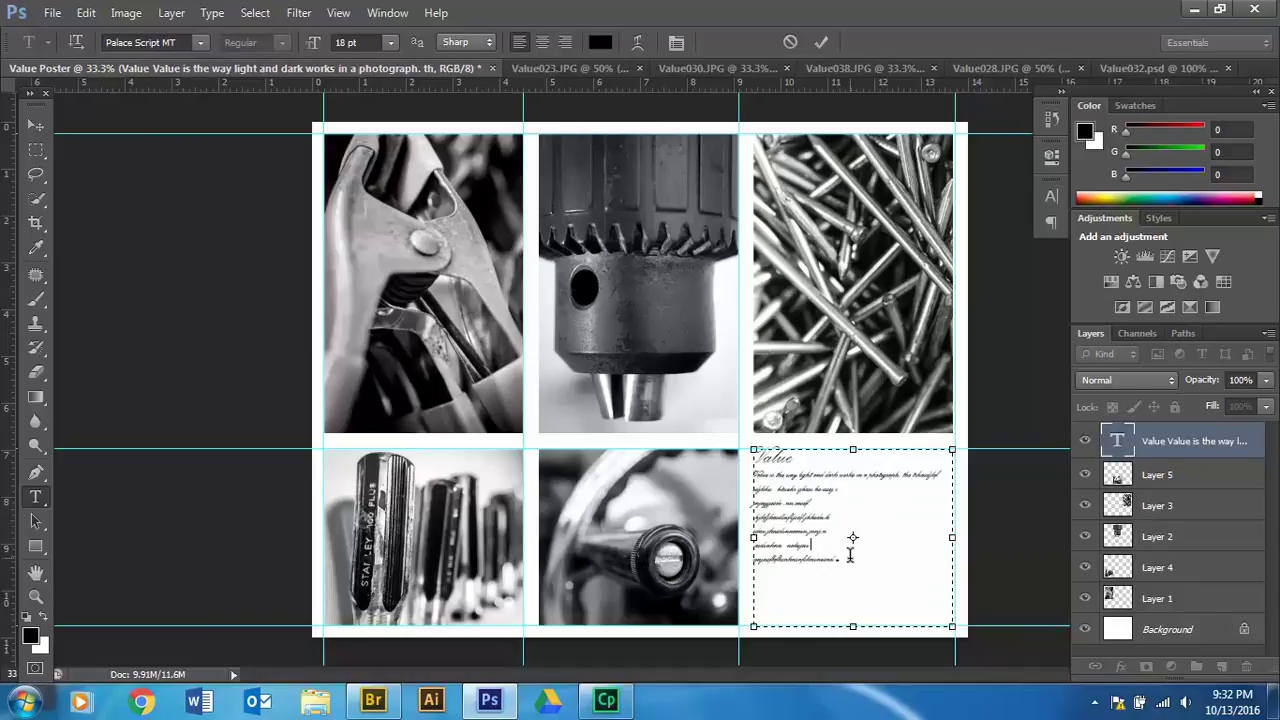
drag(846, 556, 675, 406)
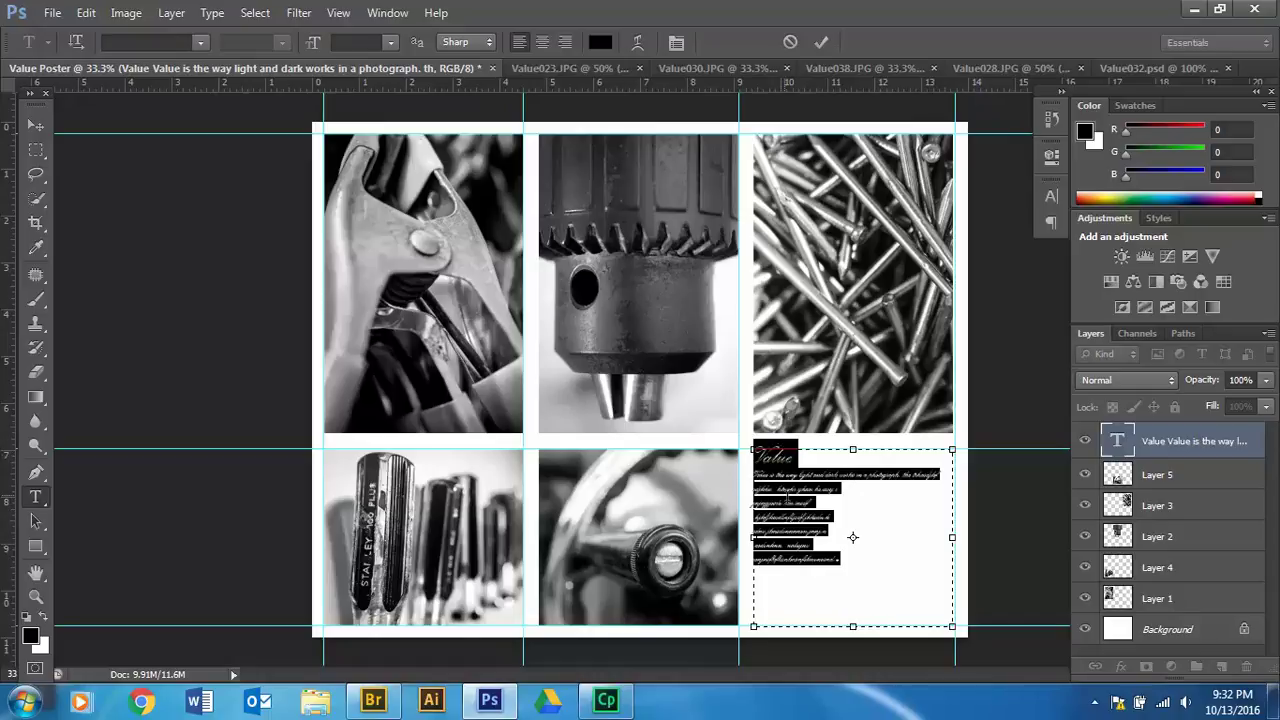
click(200, 42)
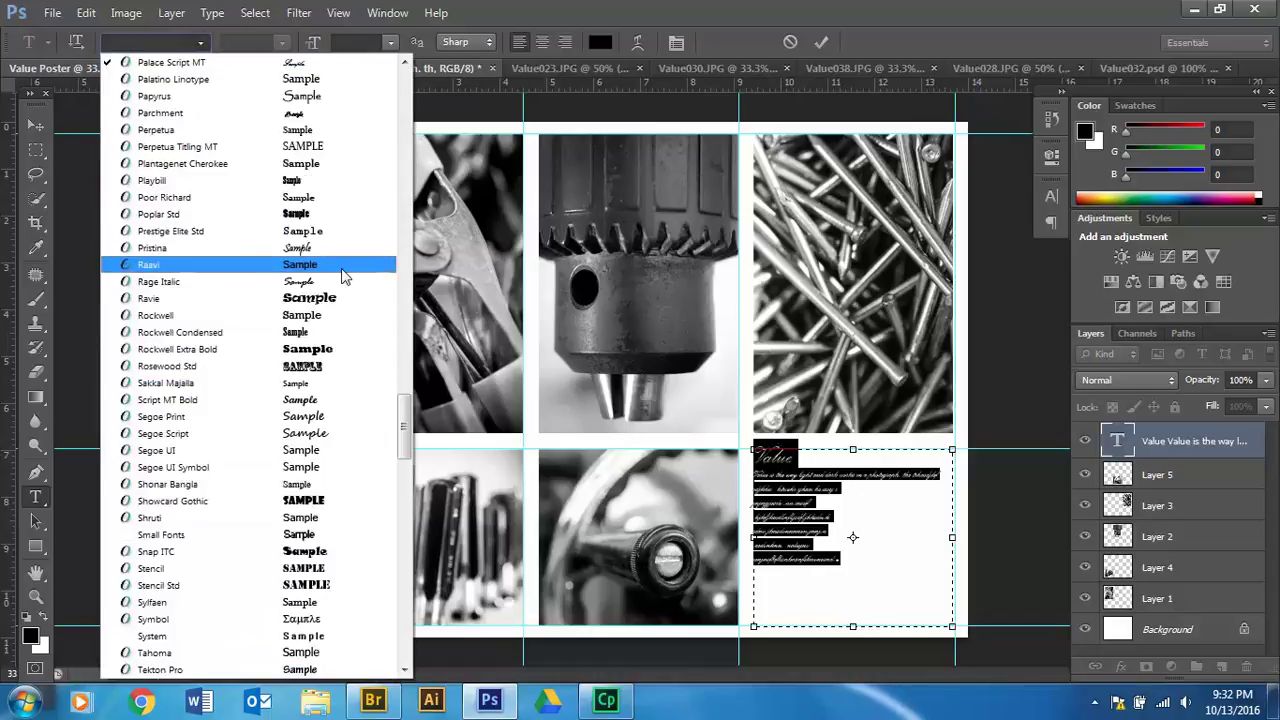
scroll(343, 277, up, 3)
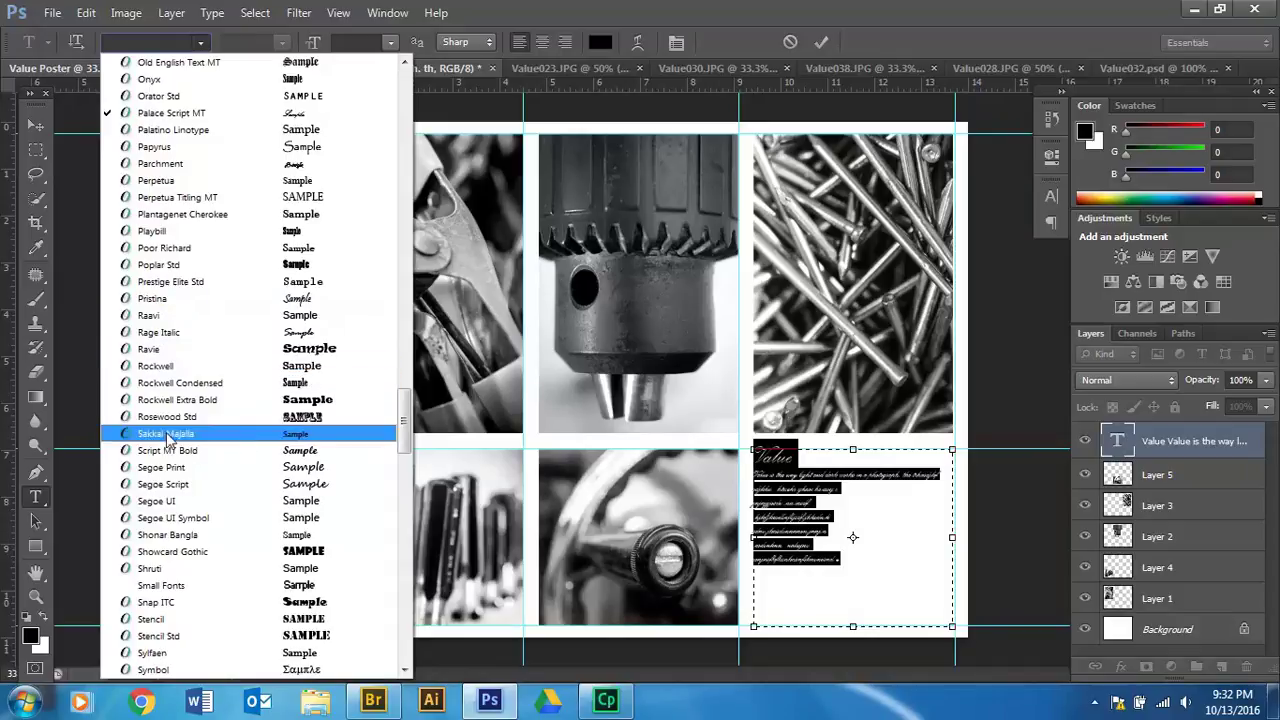
scroll(300, 412, down, 6)
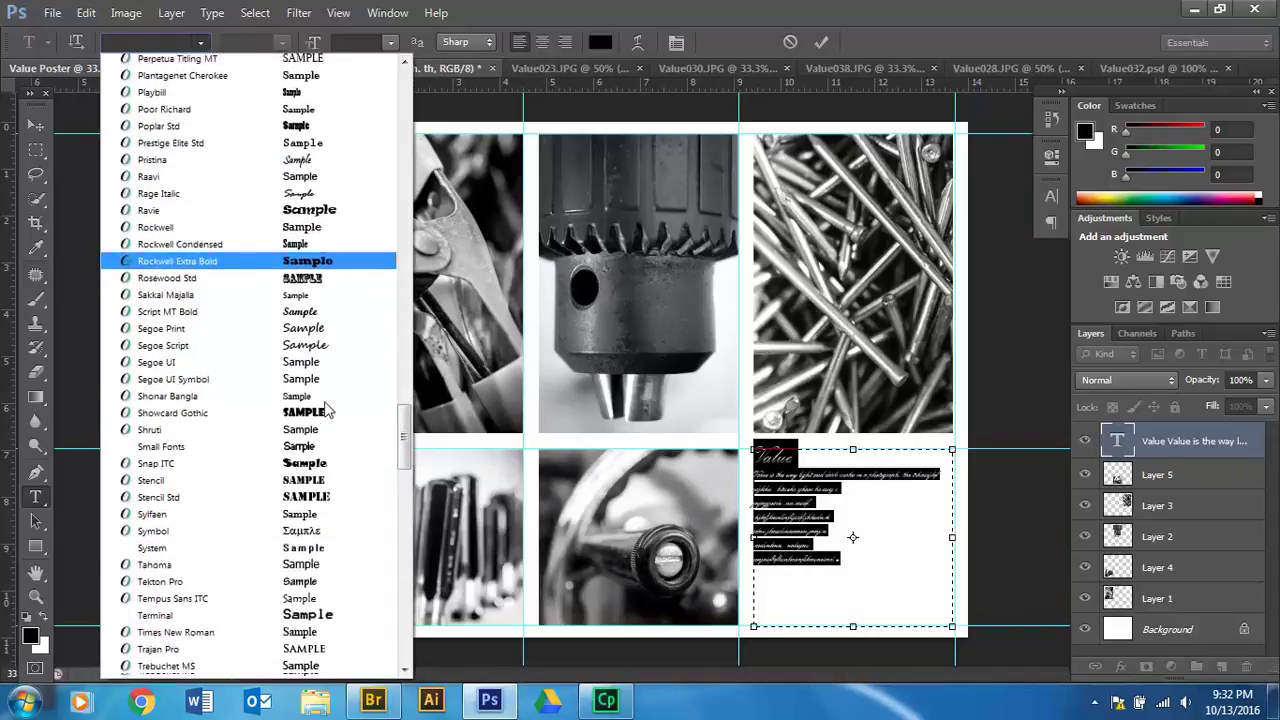
scroll(325, 410, down, 1)
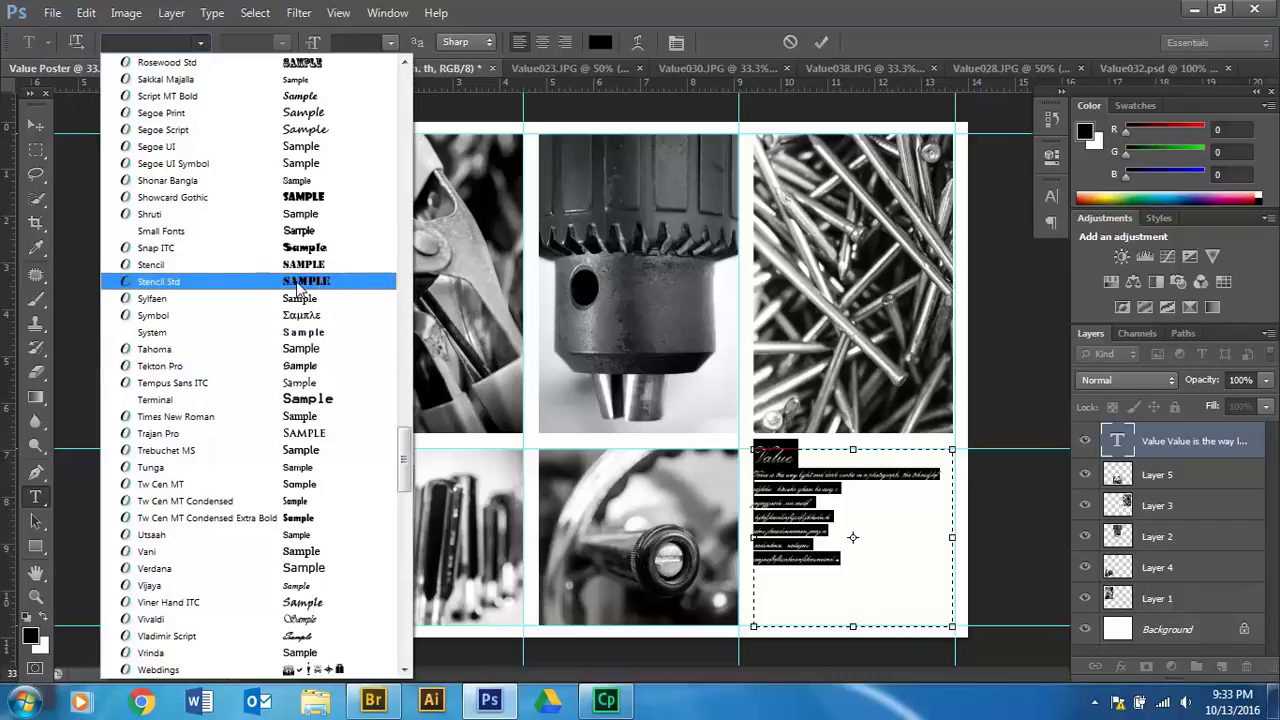
scroll(308, 293, down, 3)
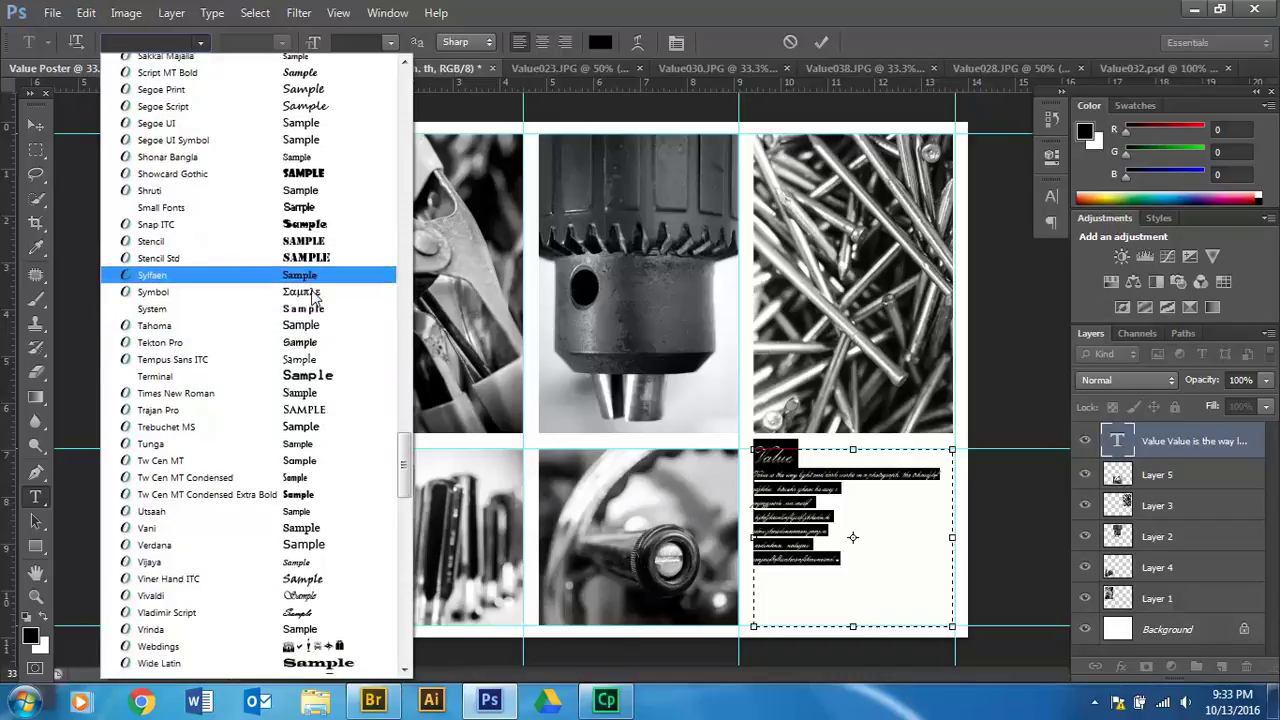
scroll(313, 297, down, 18)
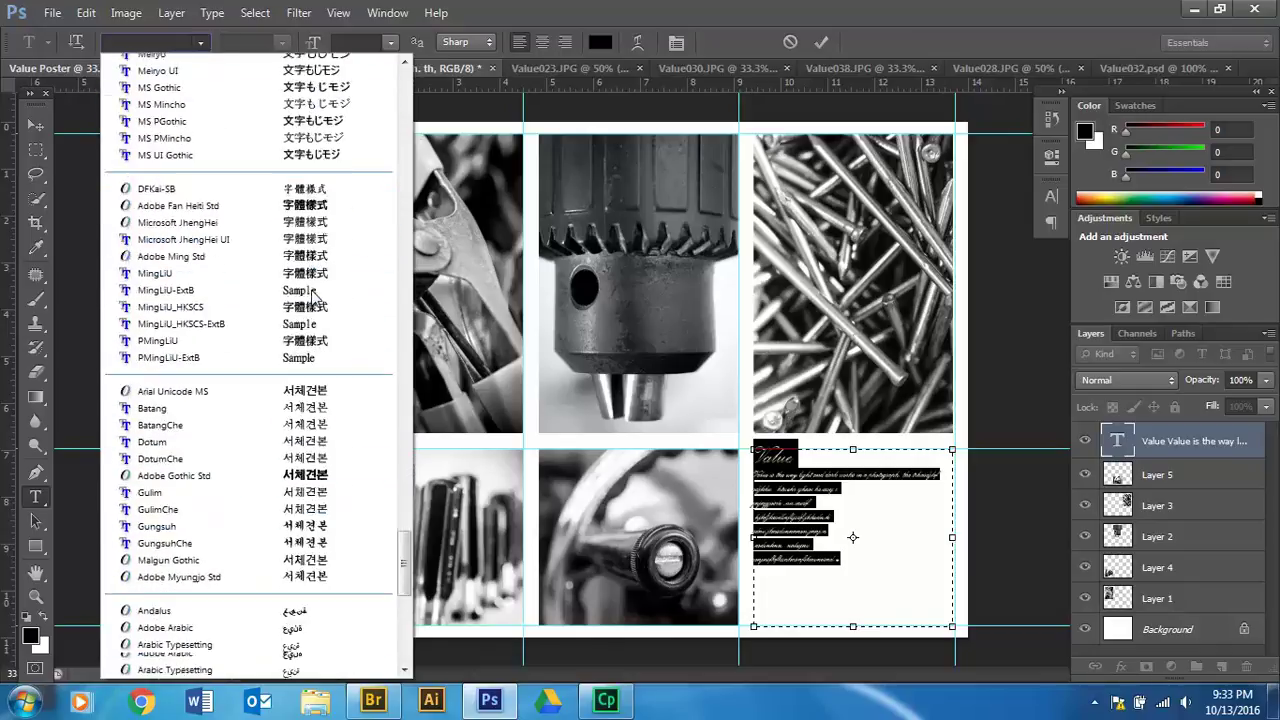
scroll(313, 297, down, 9)
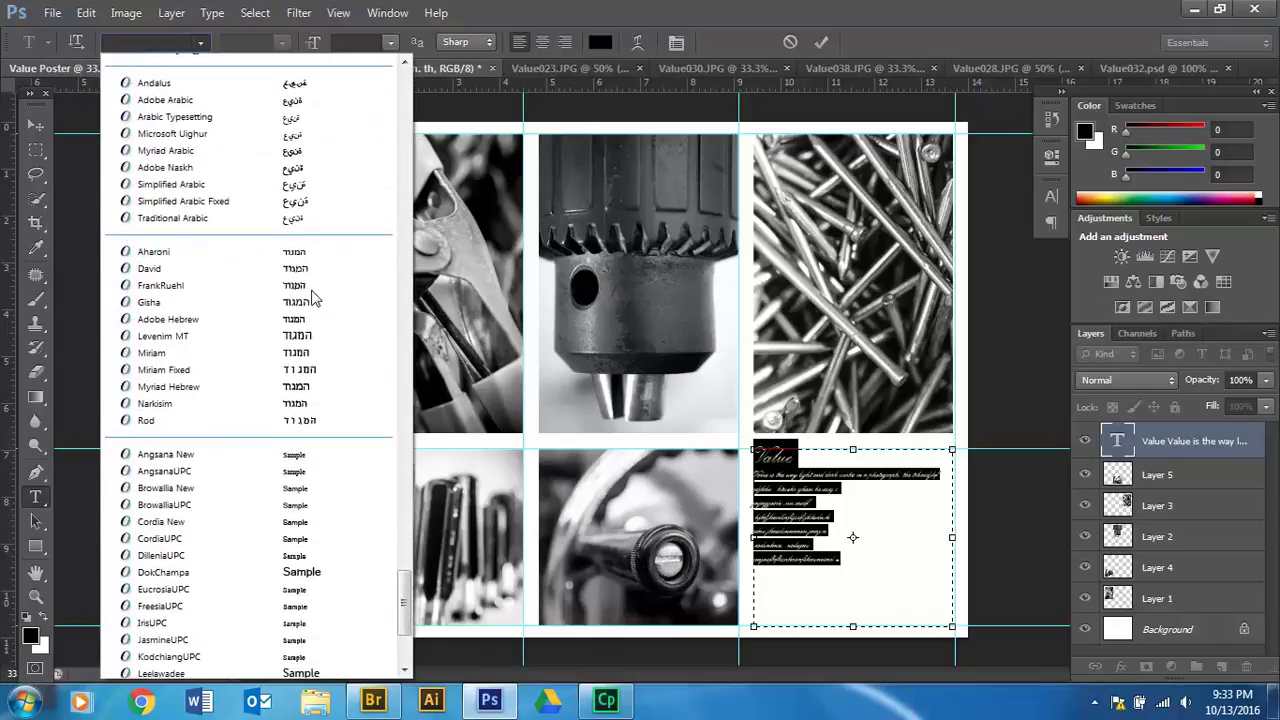
scroll(322, 476, up, 1)
scroll(322, 476, up, 20)
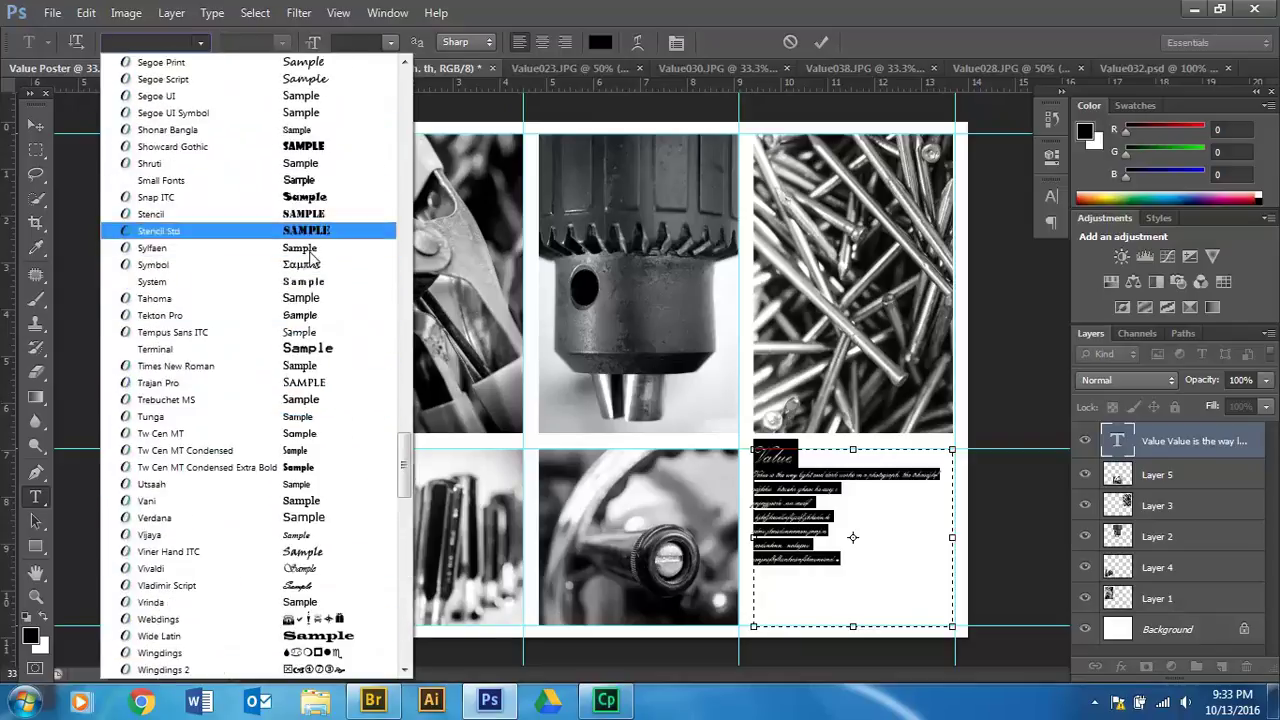
scroll(340, 450, down, 12)
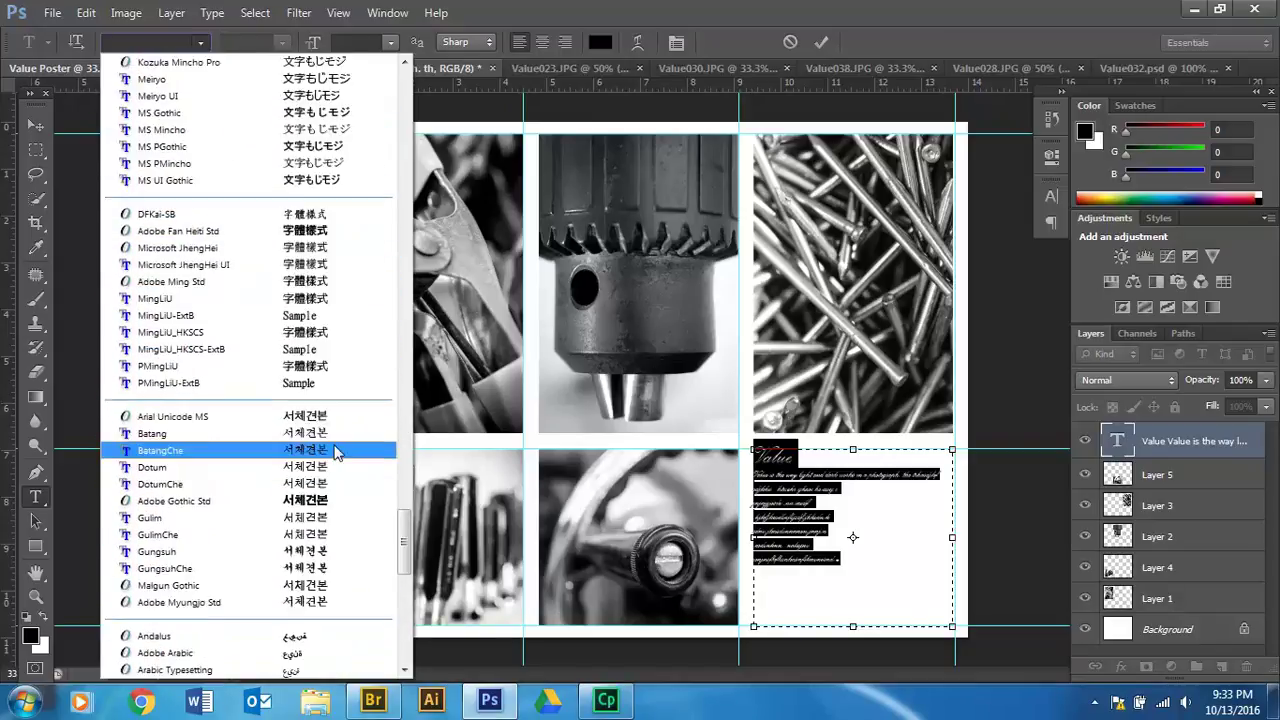
scroll(325, 428, up, 15)
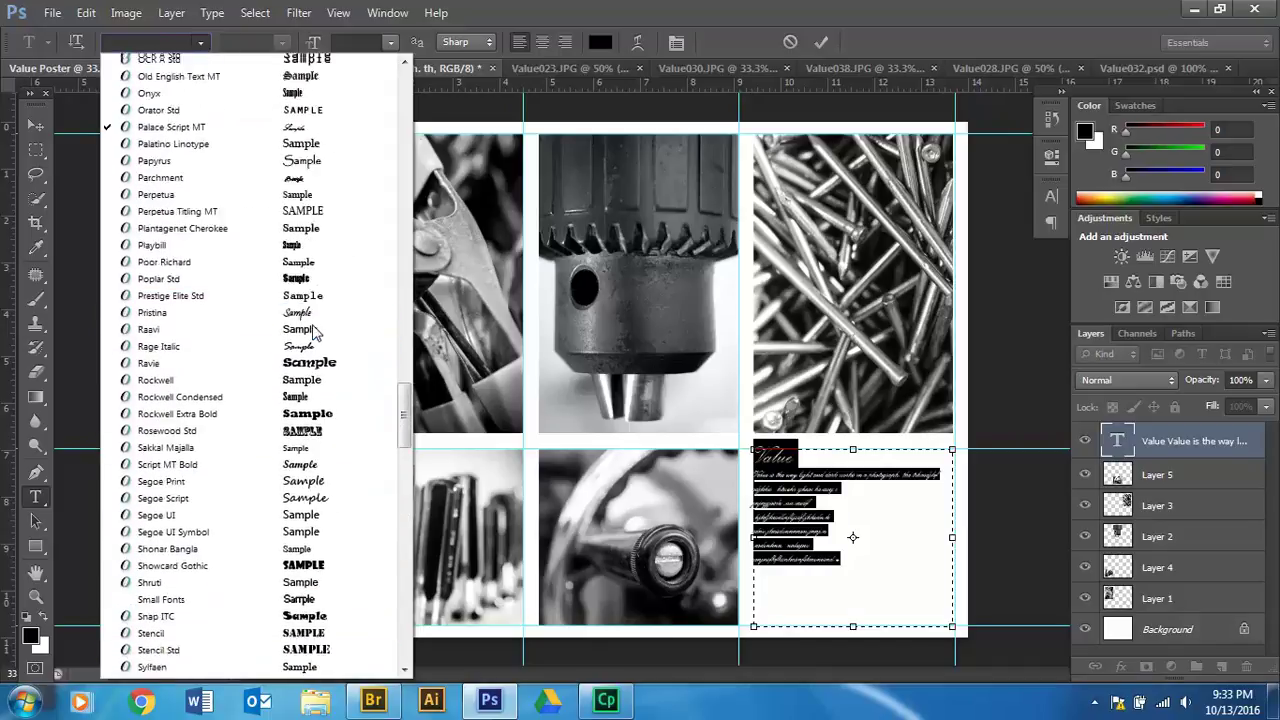
scroll(325, 428, down, 13)
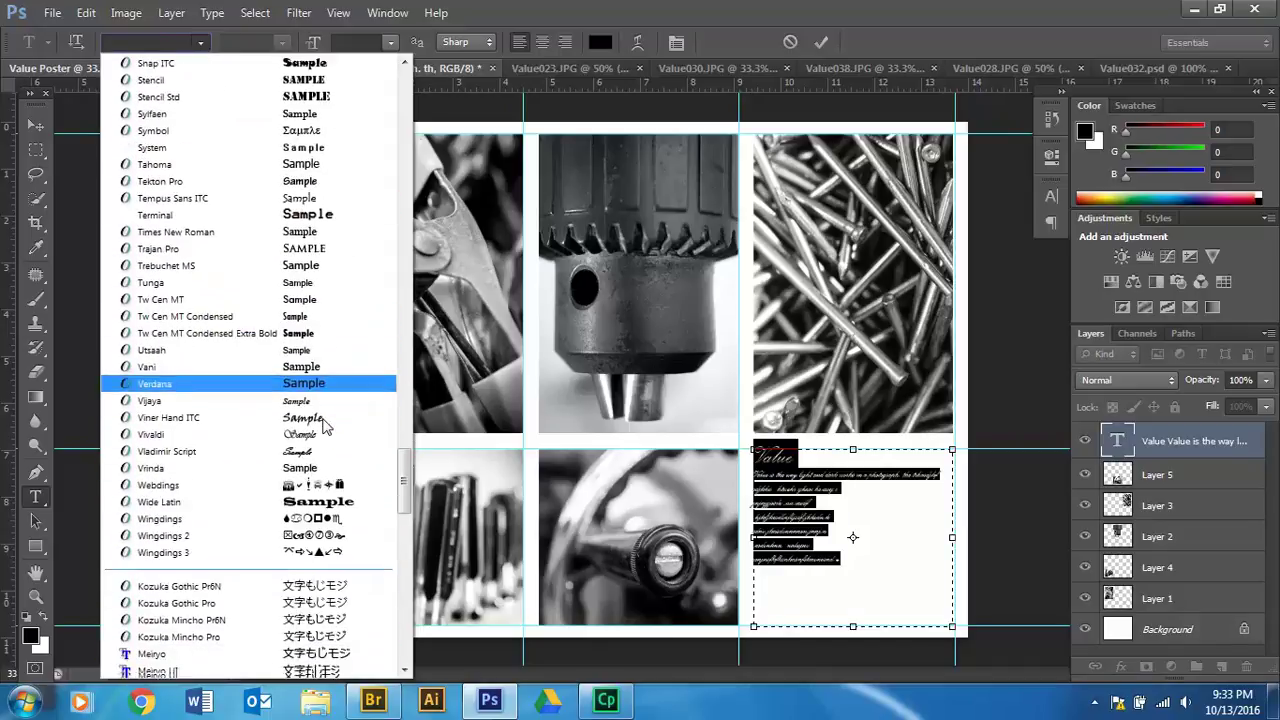
scroll(289, 330, up, 9)
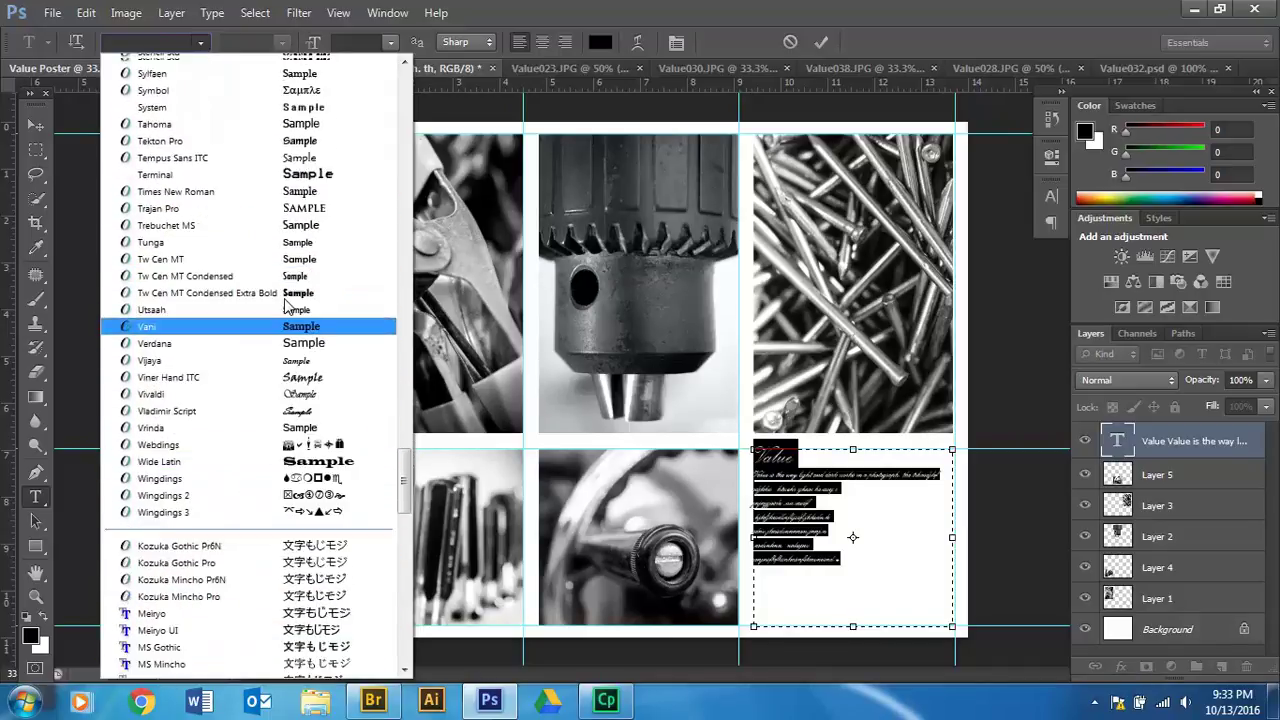
scroll(289, 298, up, 10)
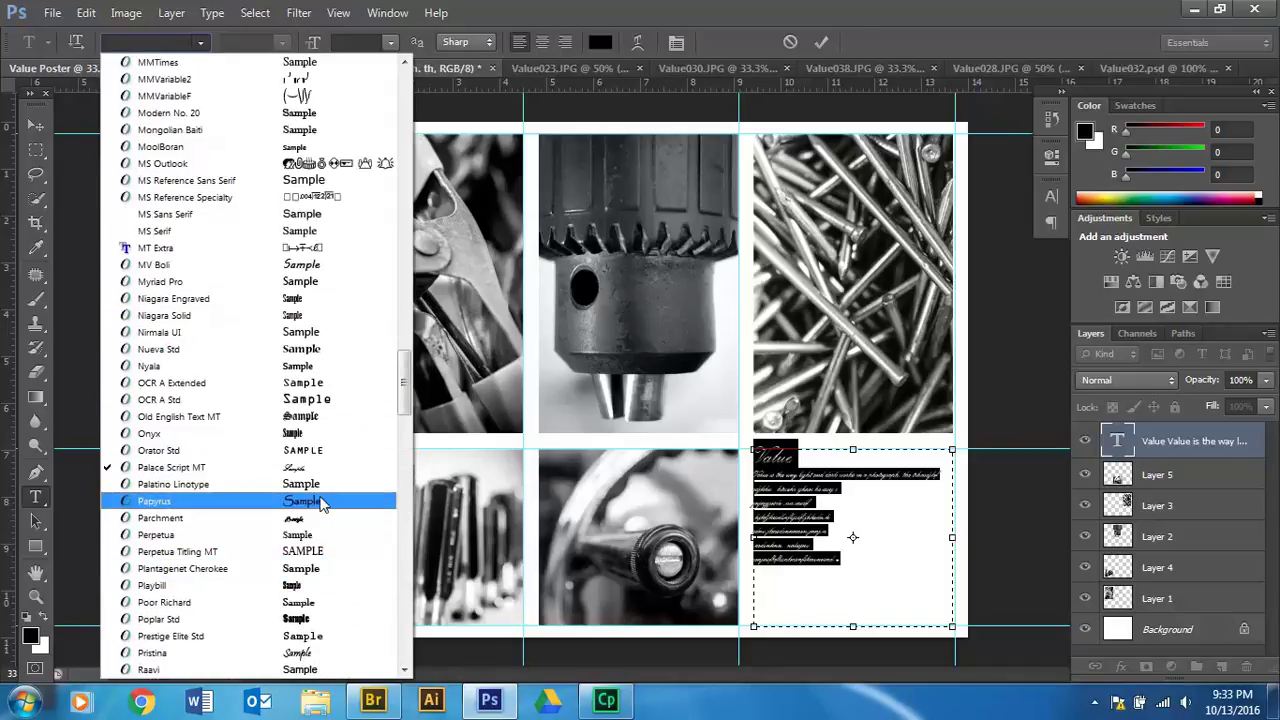
click(322, 503)
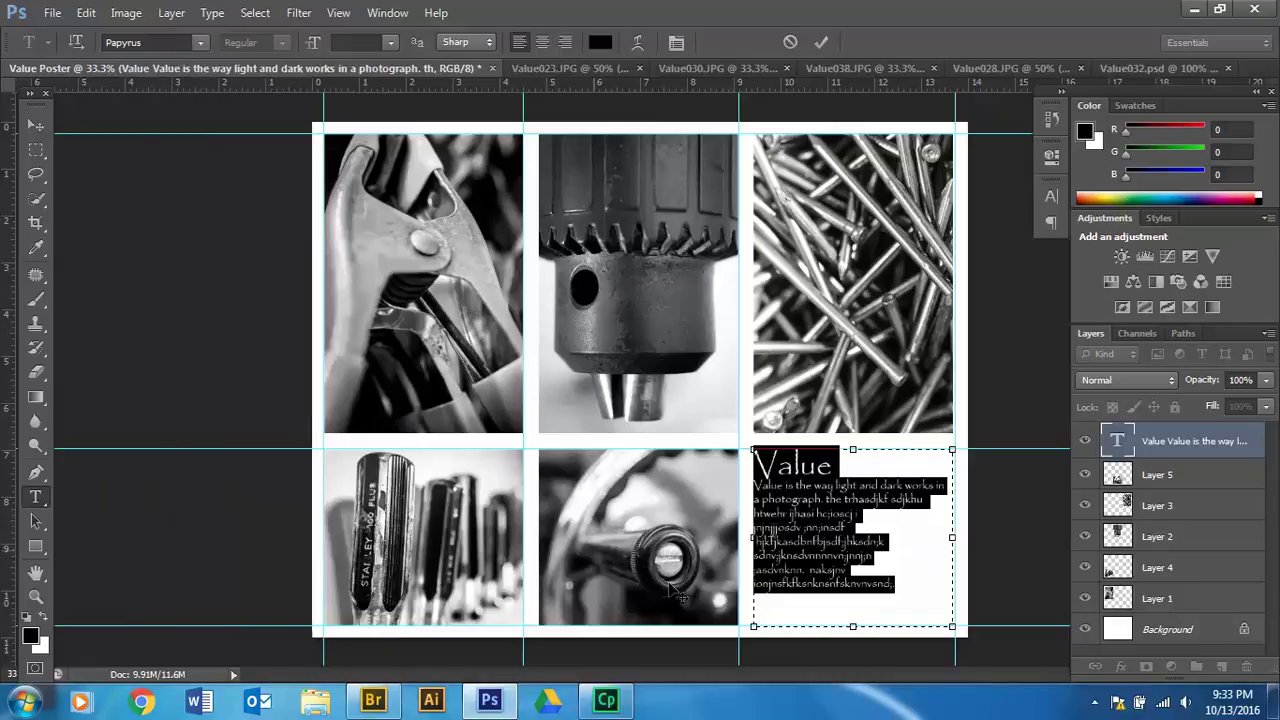
click(807, 476)
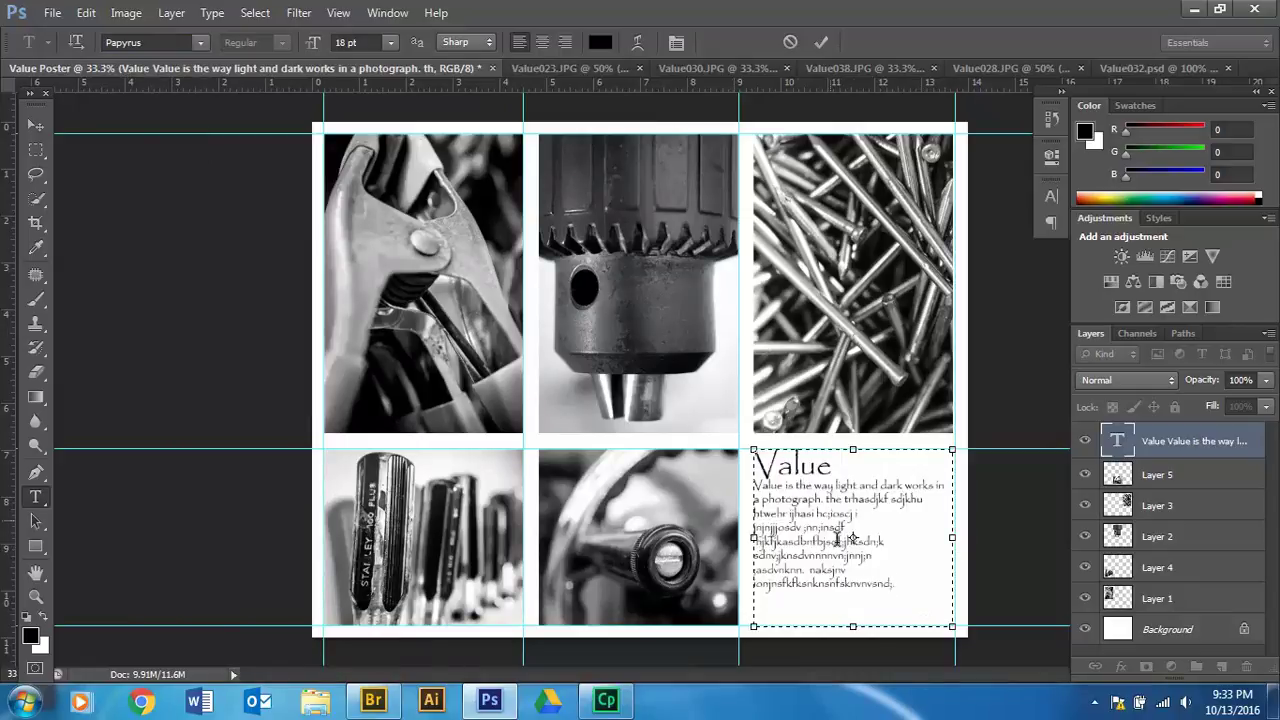
- Recolour the heading and body text red, ee3e3e, using the foreground colour, and commit the text edit
drag(896, 583, 674, 434)
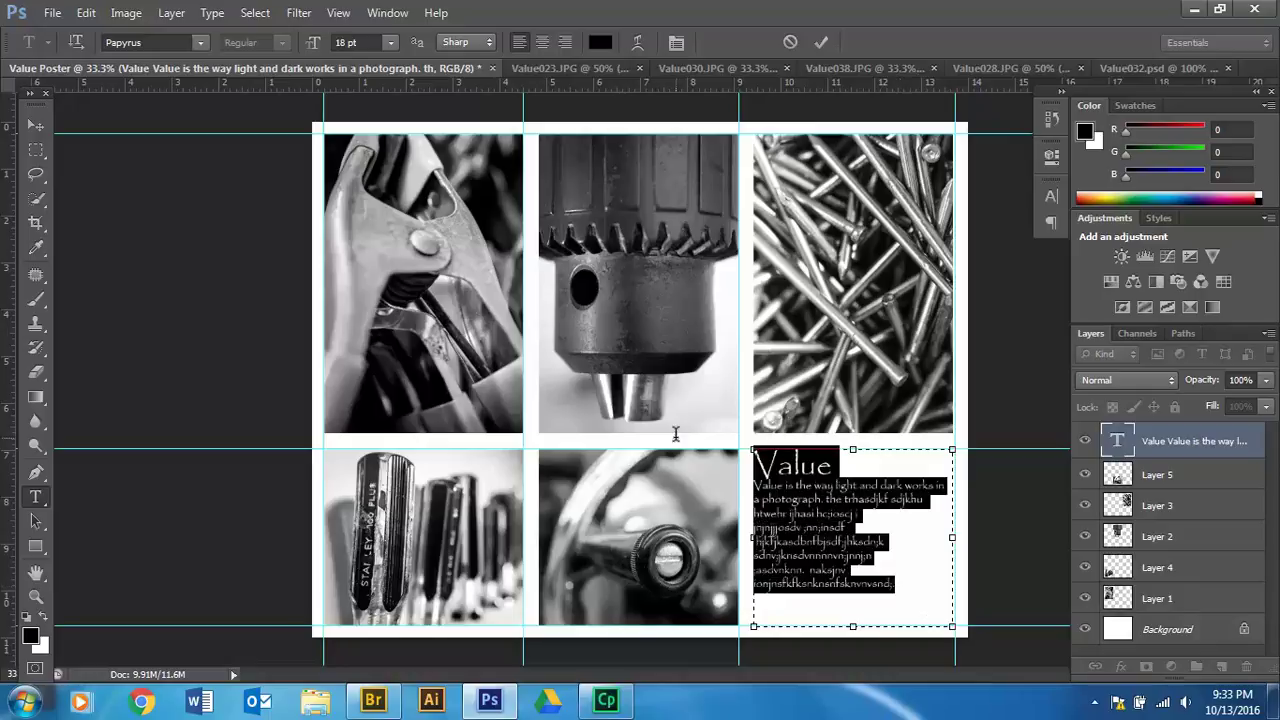
click(1085, 132)
click(574, 229)
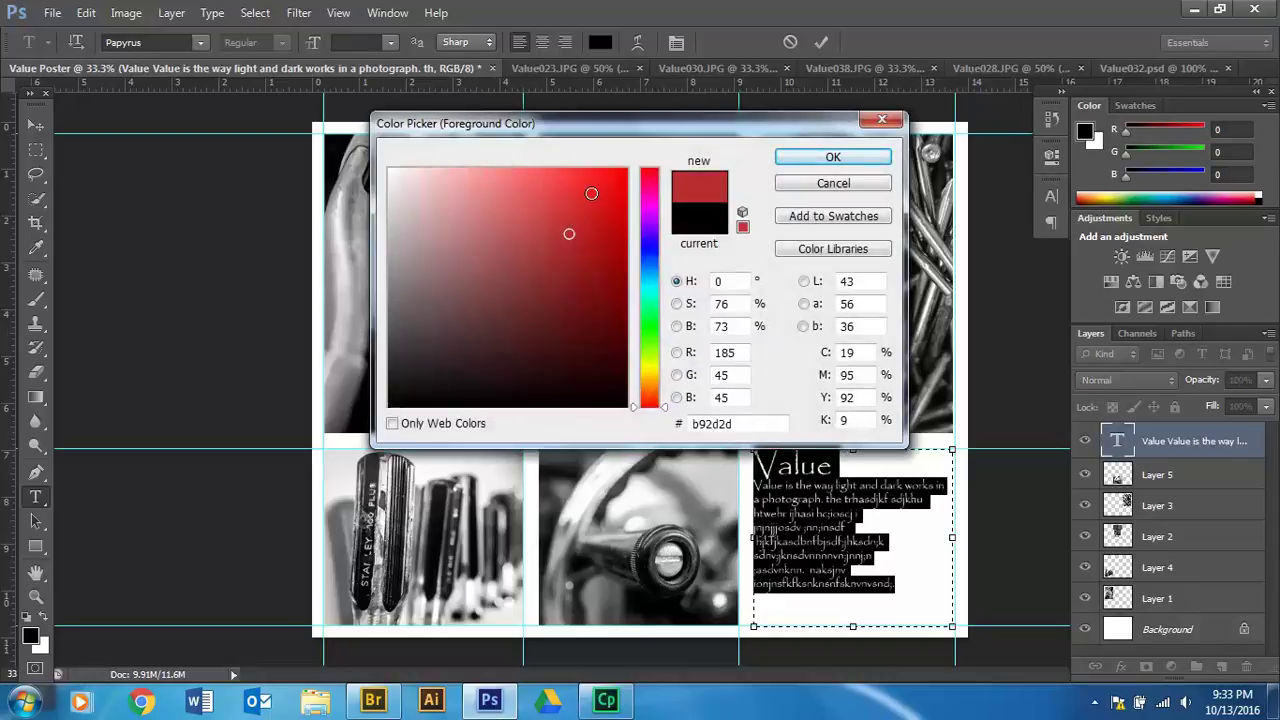
click(565, 184)
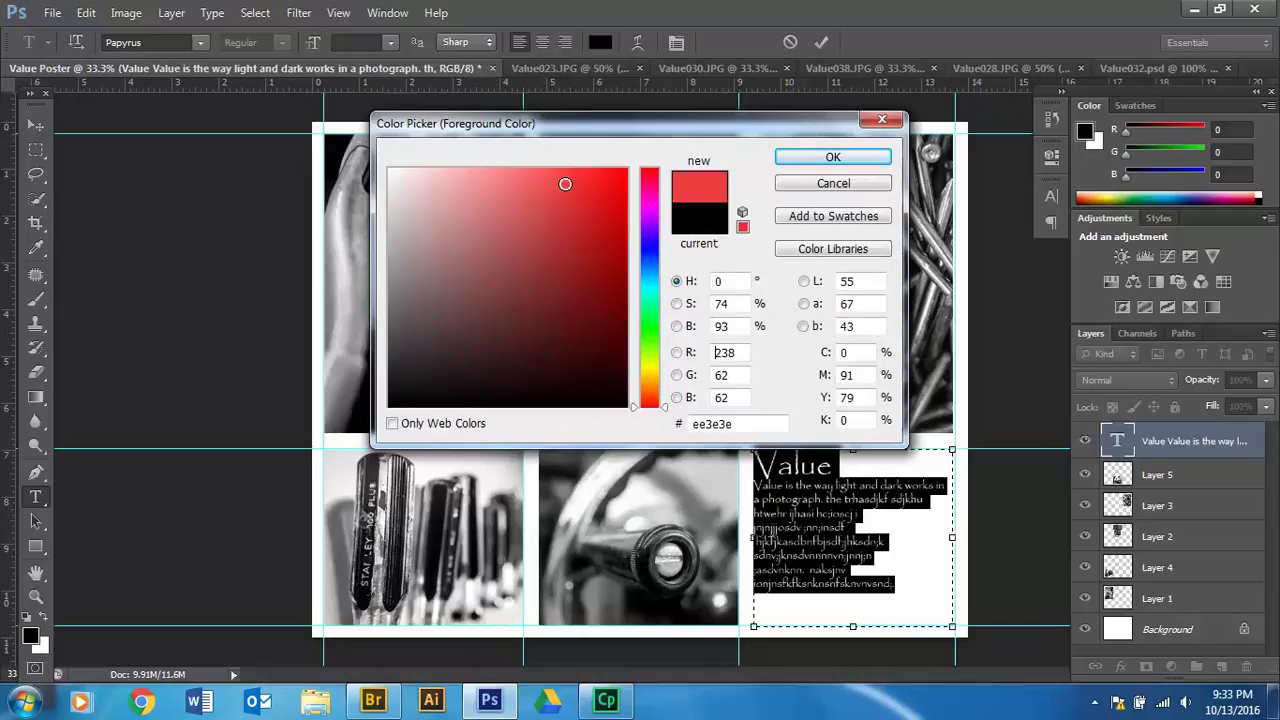
click(845, 158)
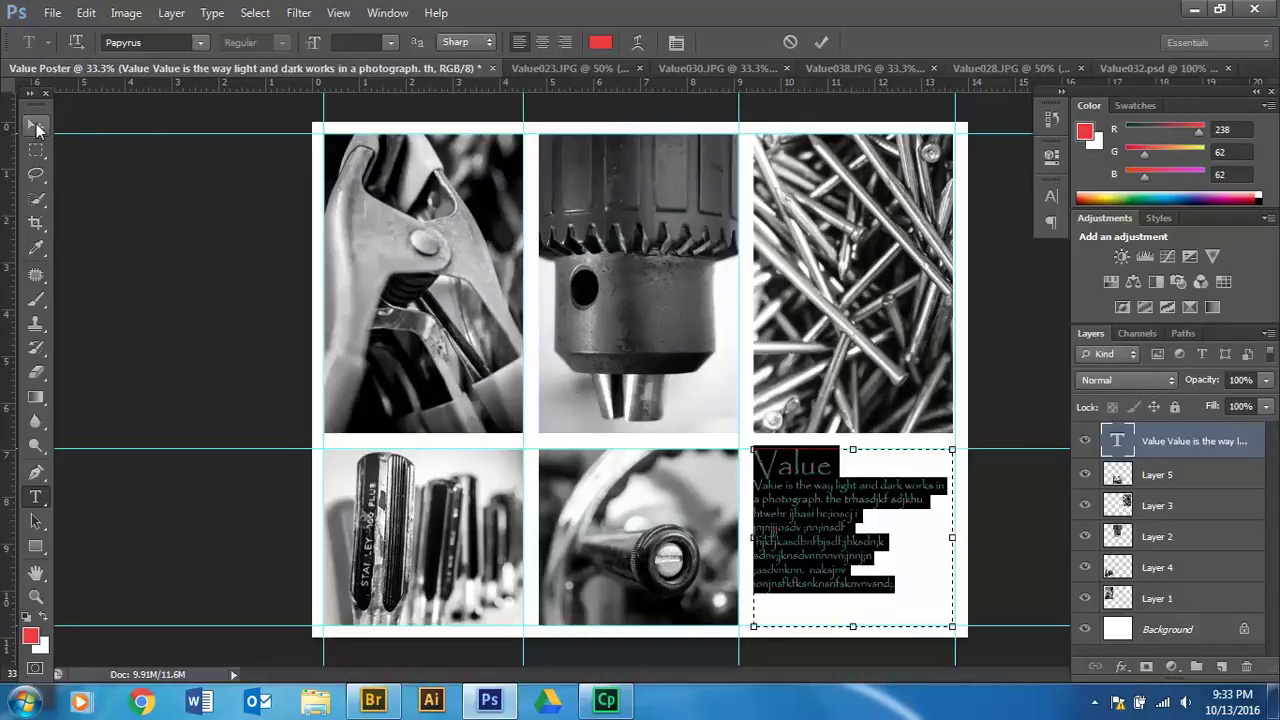
click(35, 127)
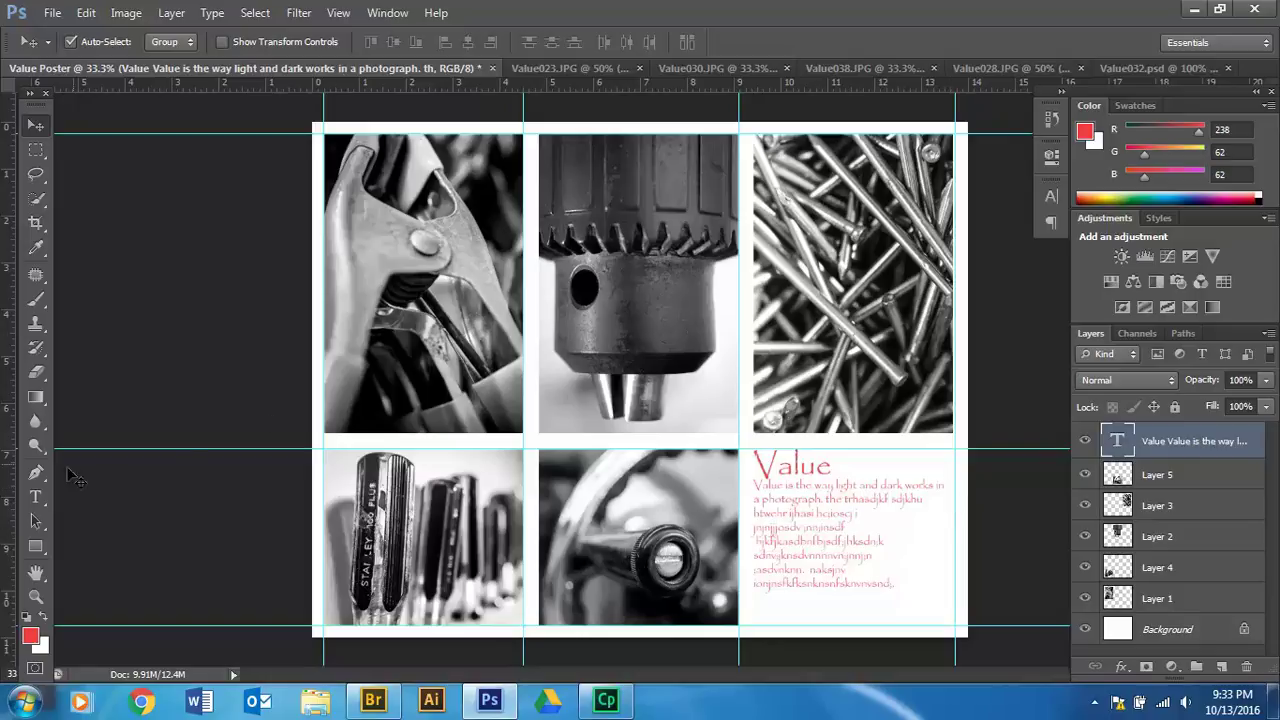
- Reselect all the text in the box and view its colour in both the foreground and text colour pickers, accepting the current colour
click(35, 497)
click(814, 564)
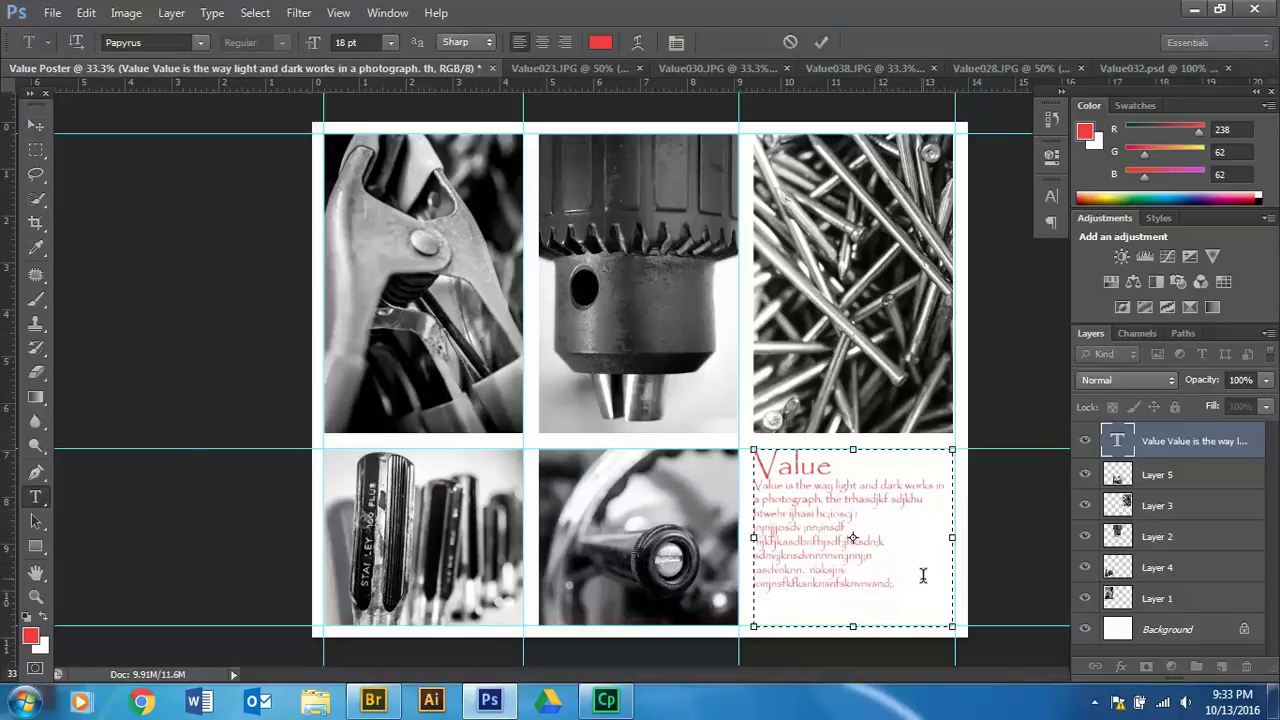
key(ctrl+a)
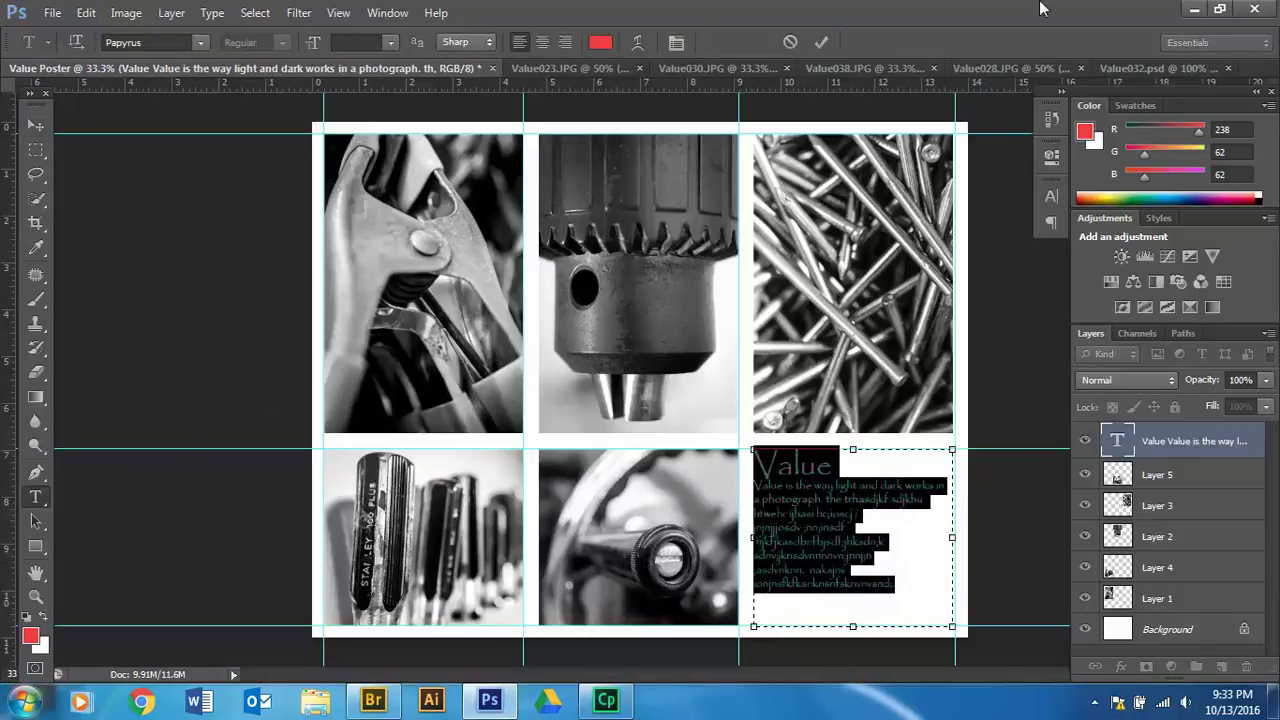
click(1084, 134)
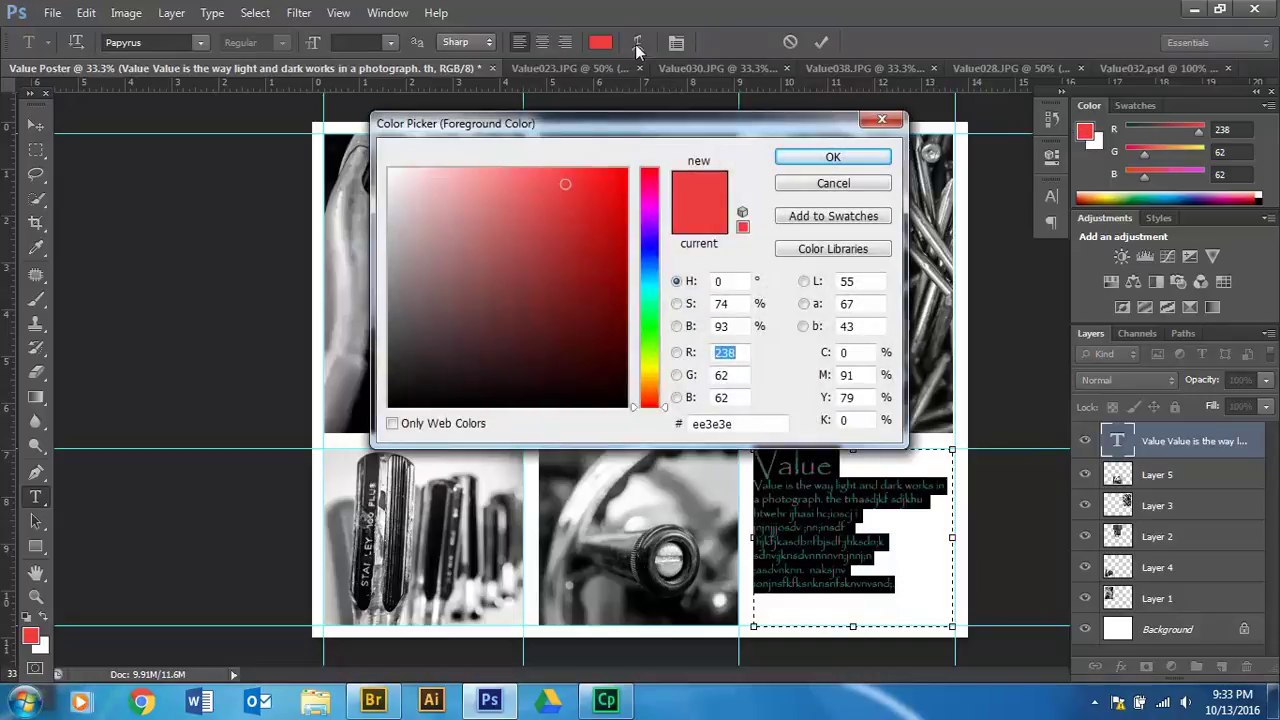
click(851, 158)
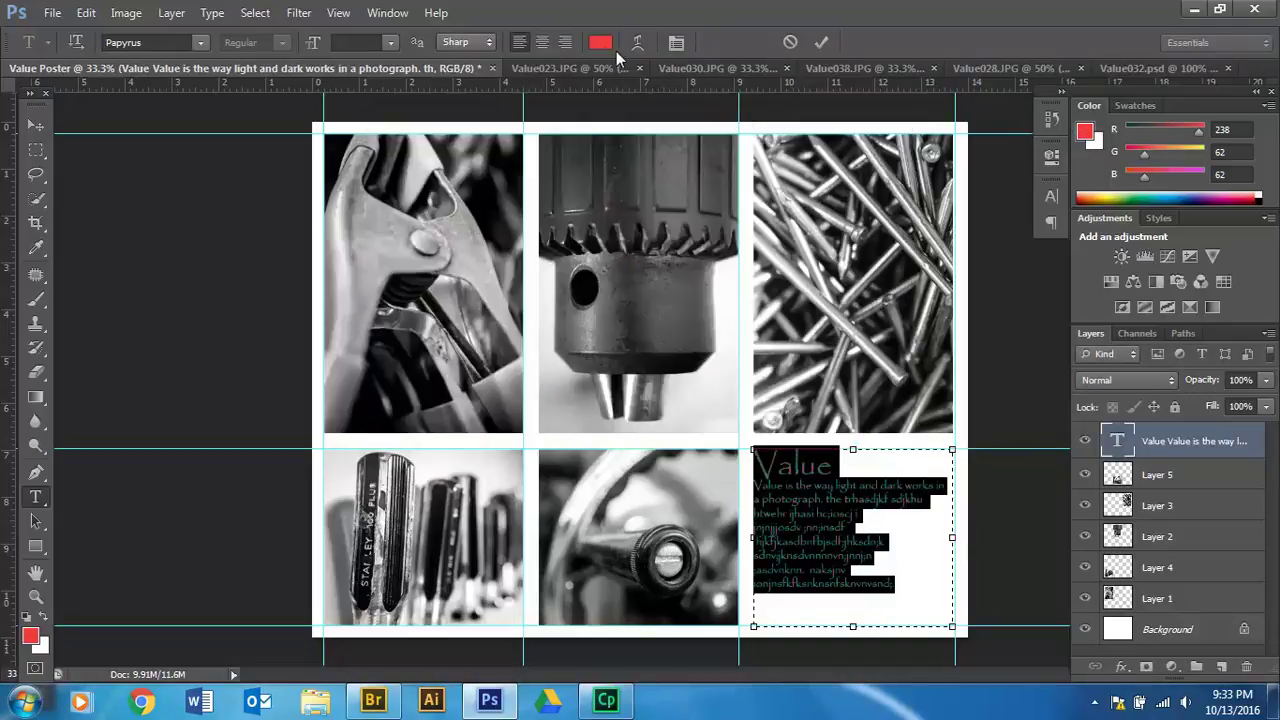
click(601, 43)
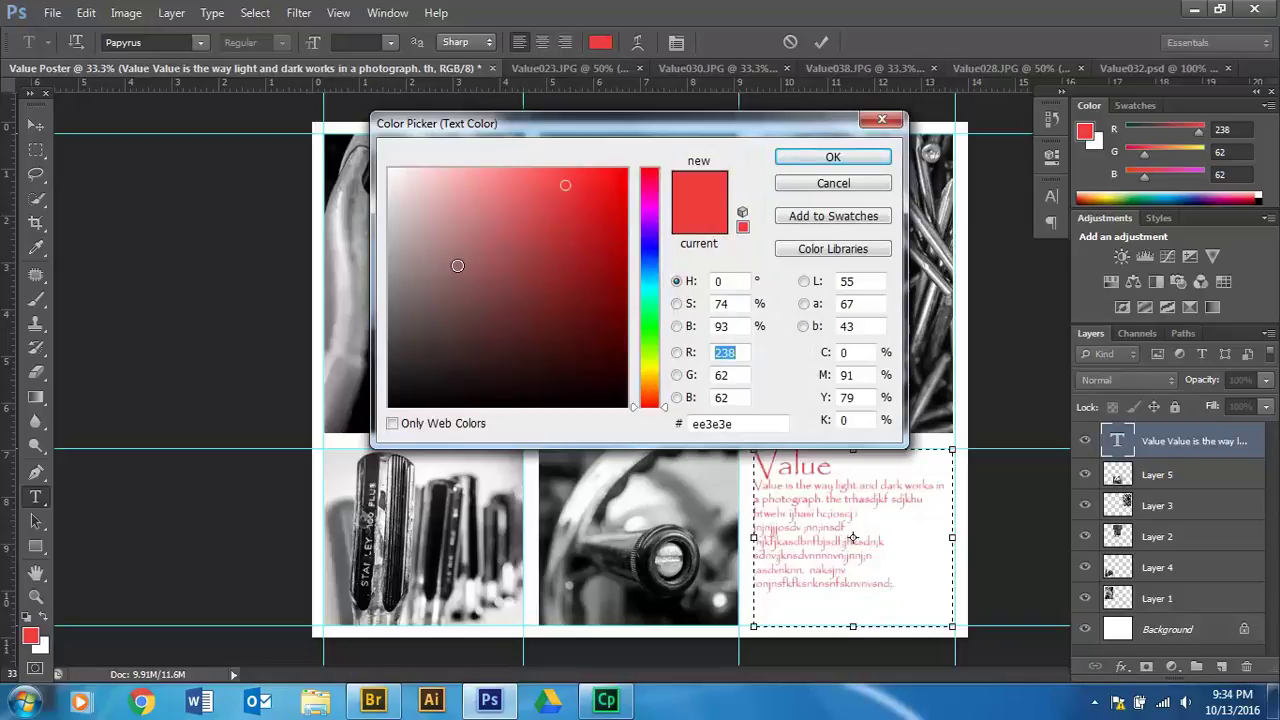
click(816, 157)
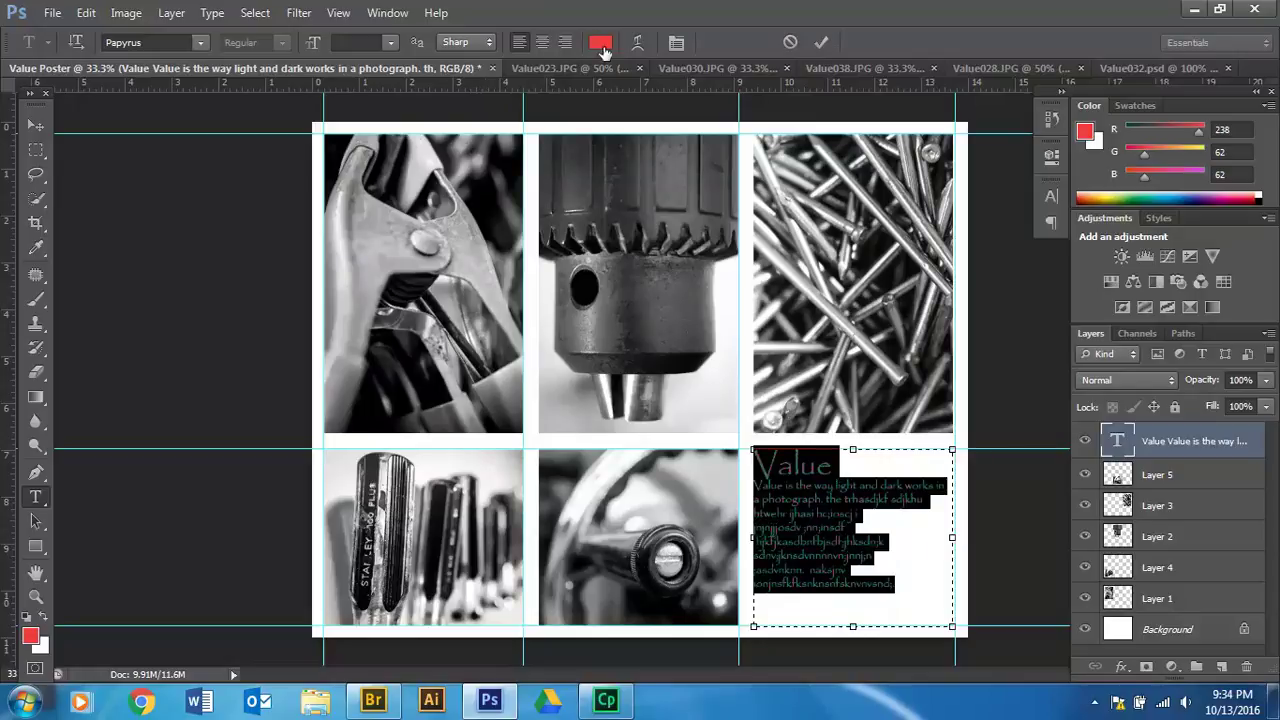
- Try grey tones sampled from the photos as the text colour and set all the text to near-black 060606
click(602, 45)
click(353, 209)
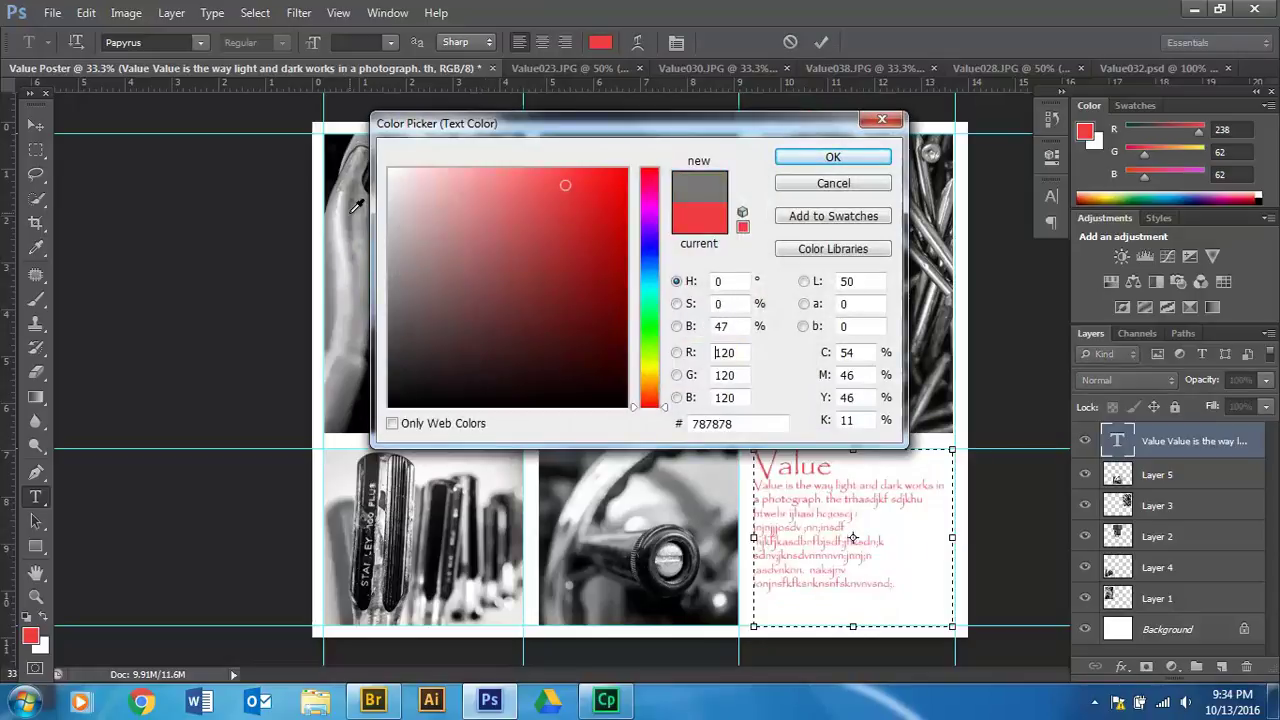
click(372, 468)
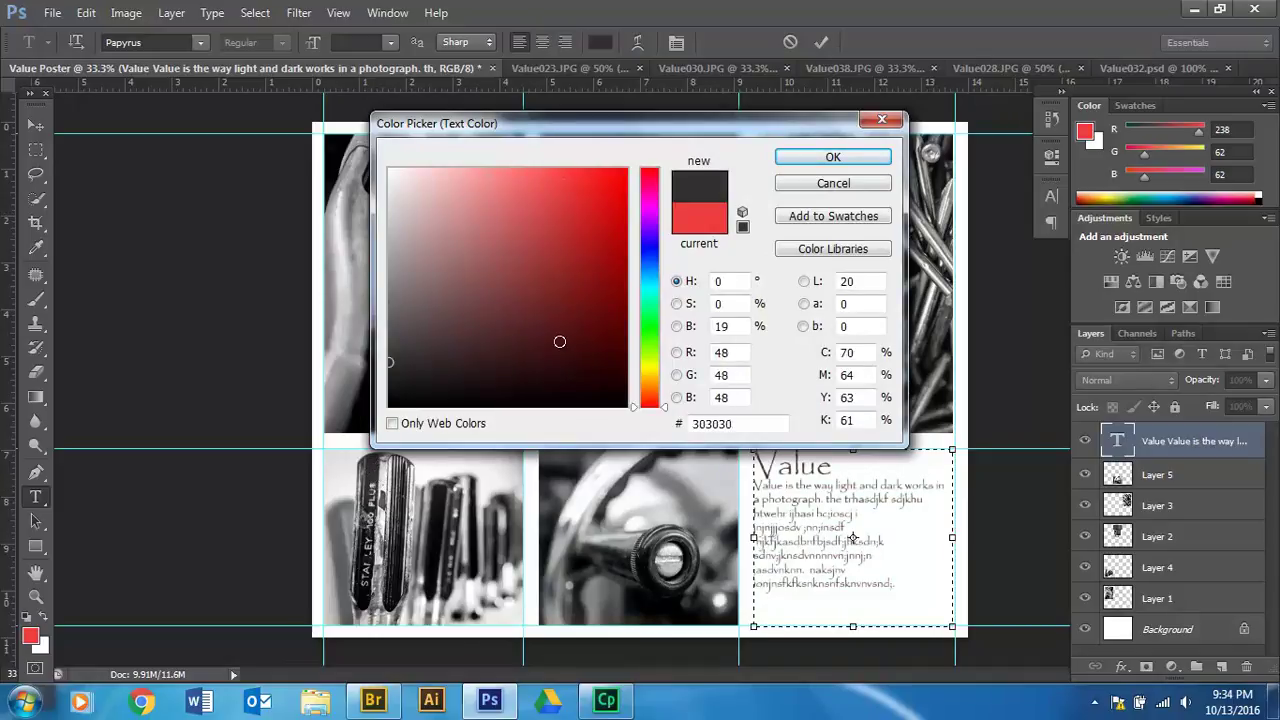
click(401, 400)
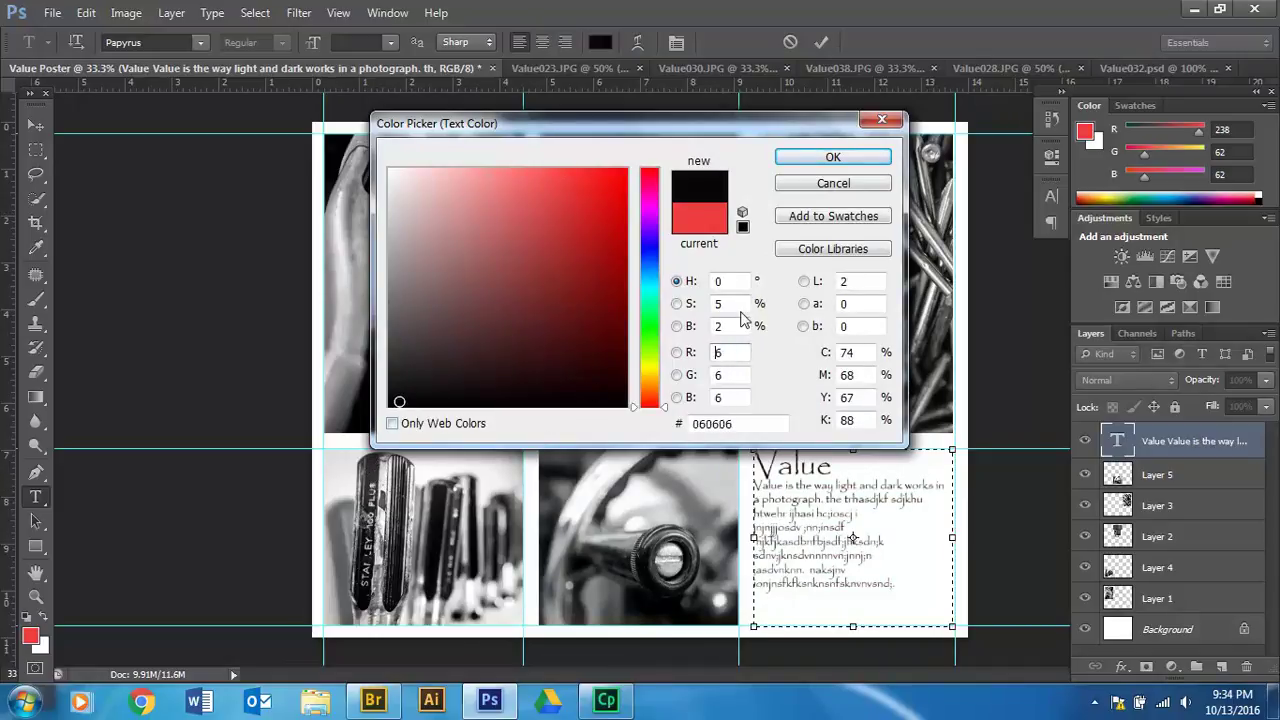
click(860, 160)
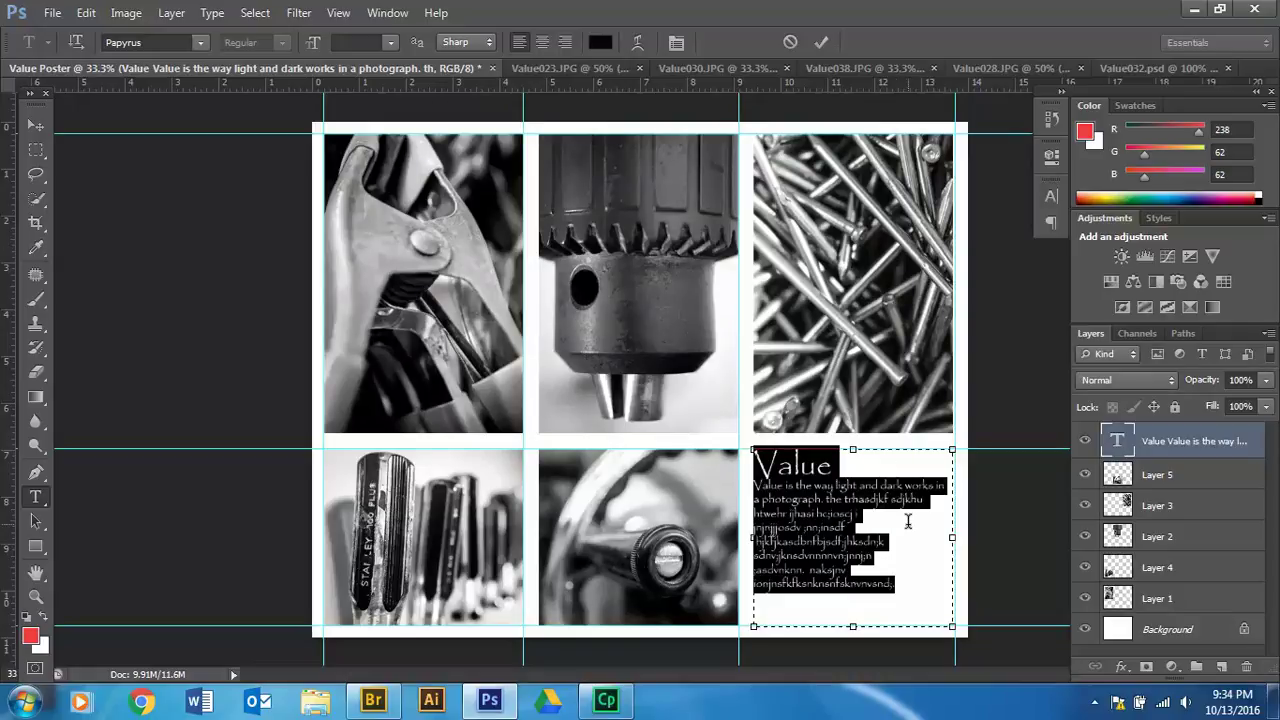
- Reselect the heading and body text and centre-align it within the text box
click(221, 385)
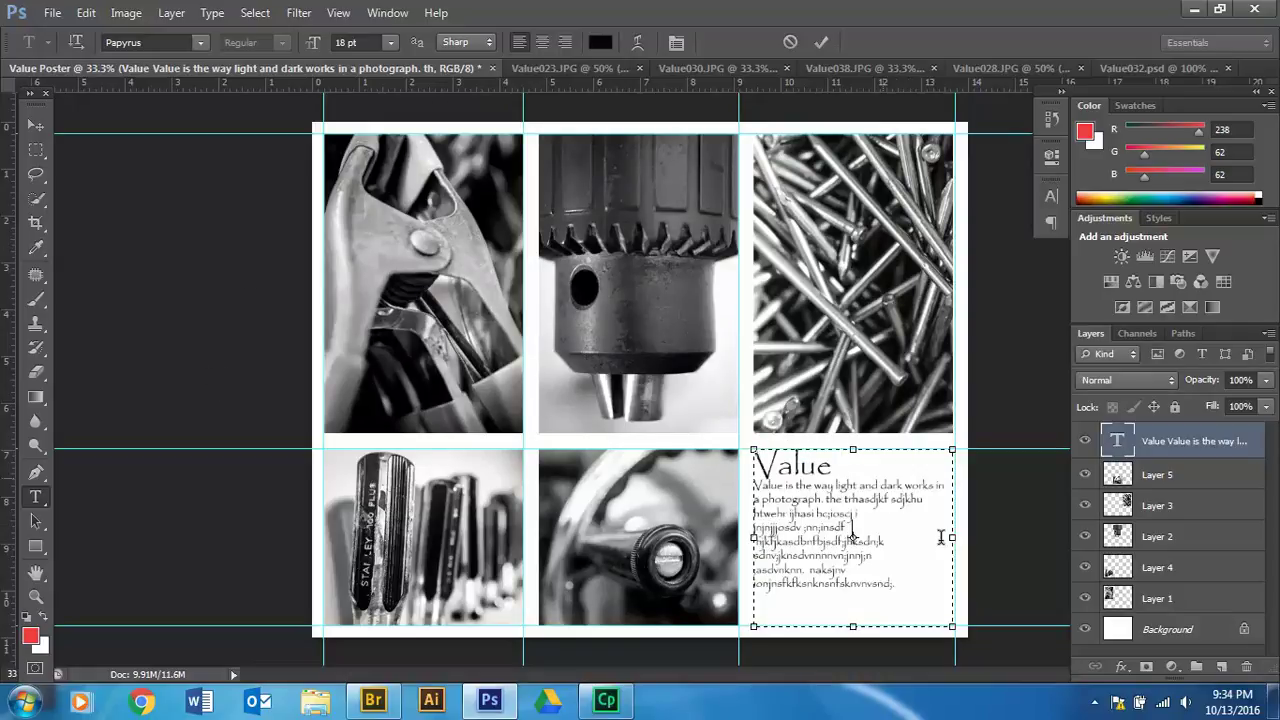
drag(908, 582, 671, 434)
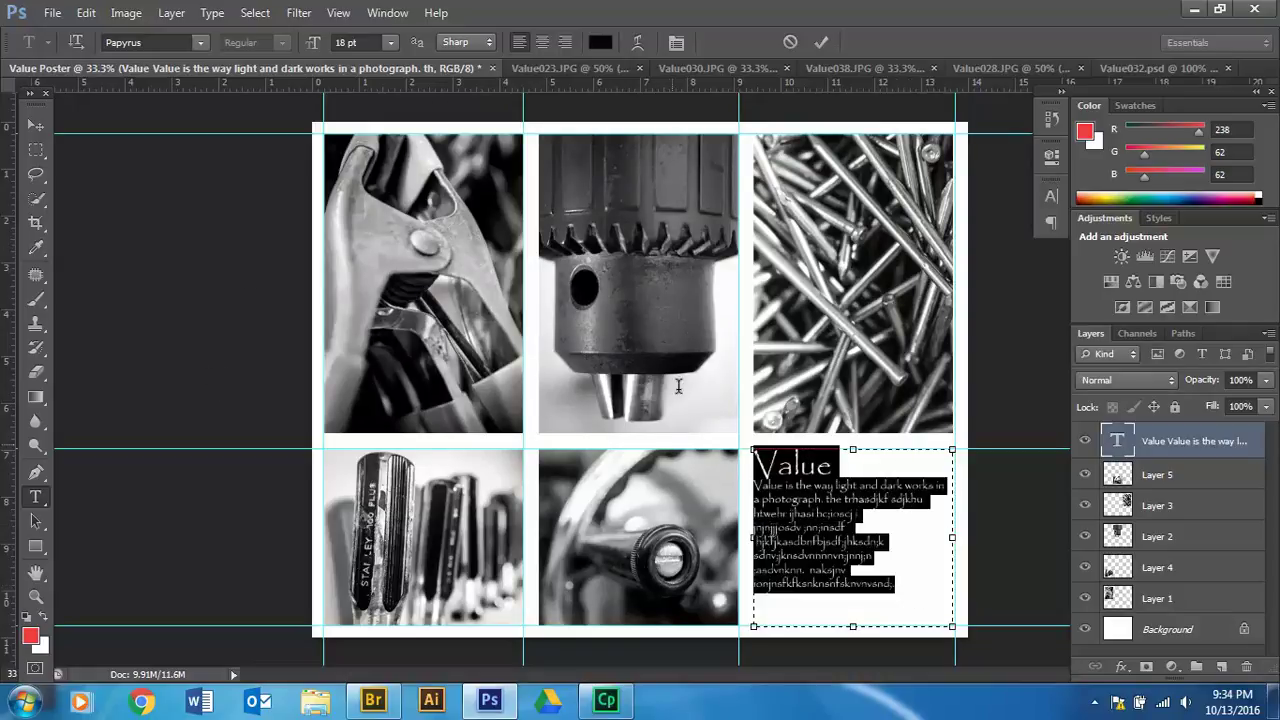
click(542, 42)
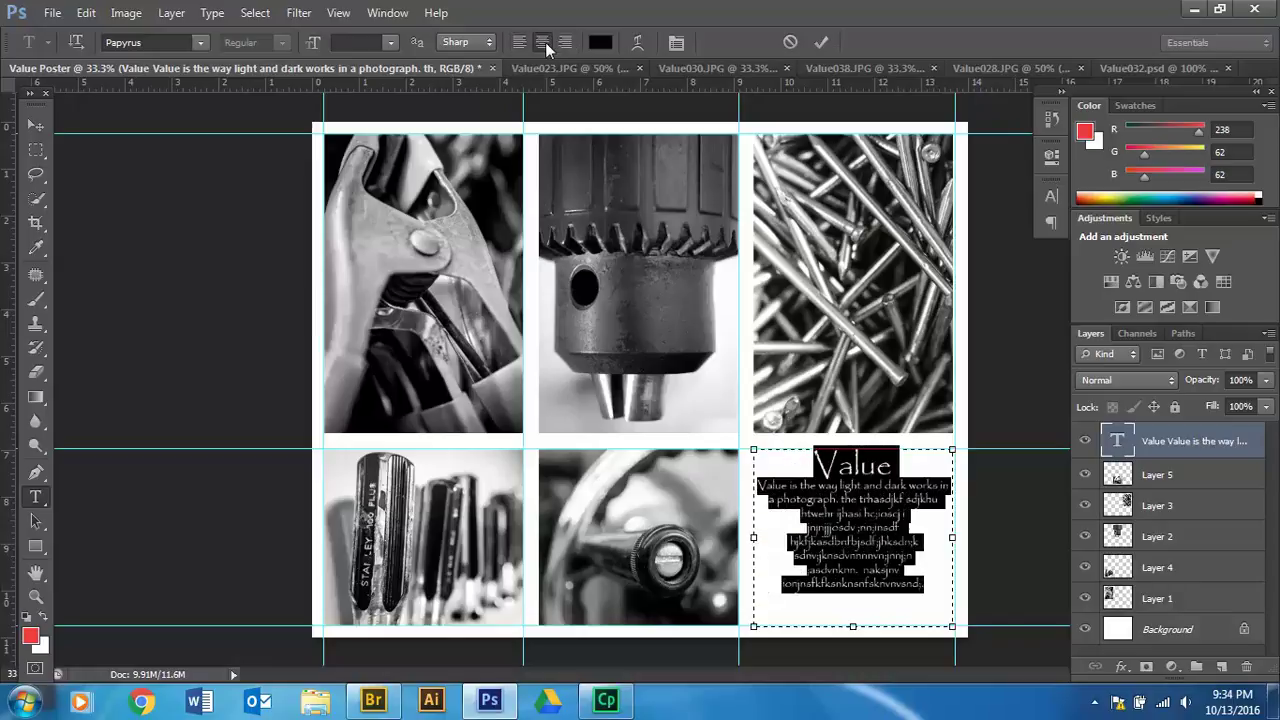
- Deselect the heading and body text, finish the text edit and switch to the Move tool
click(930, 572)
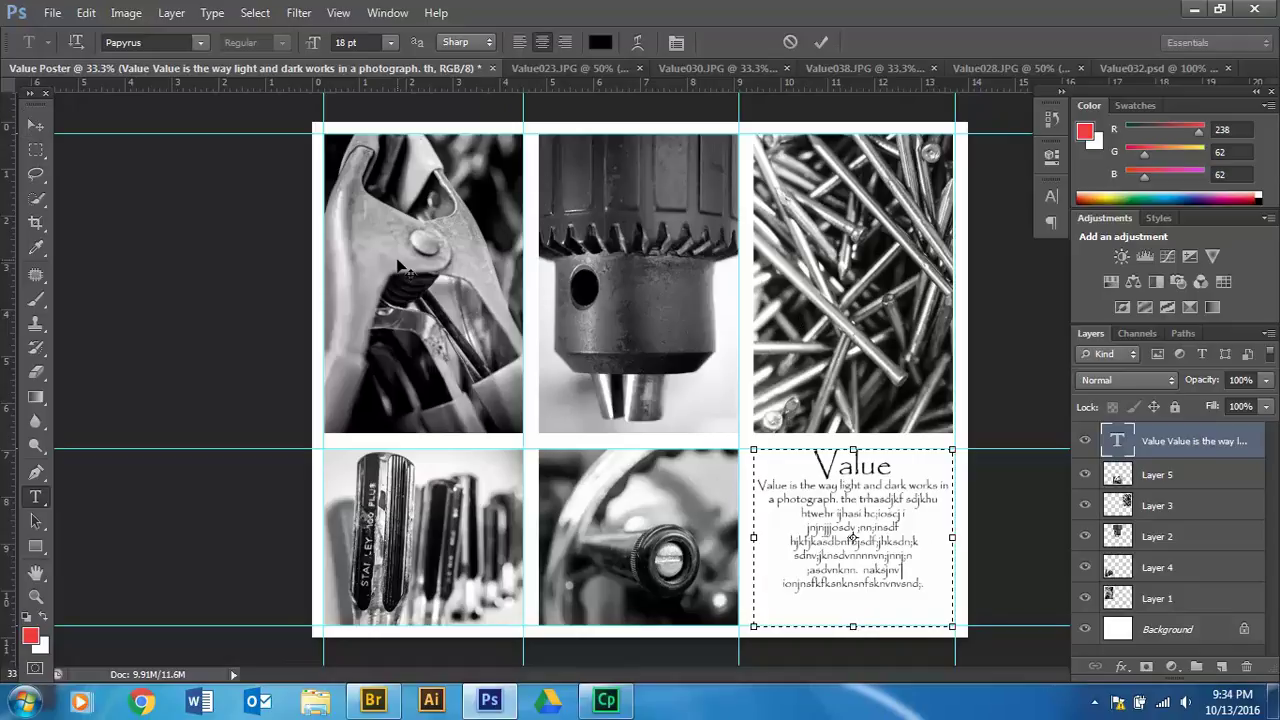
click(814, 244)
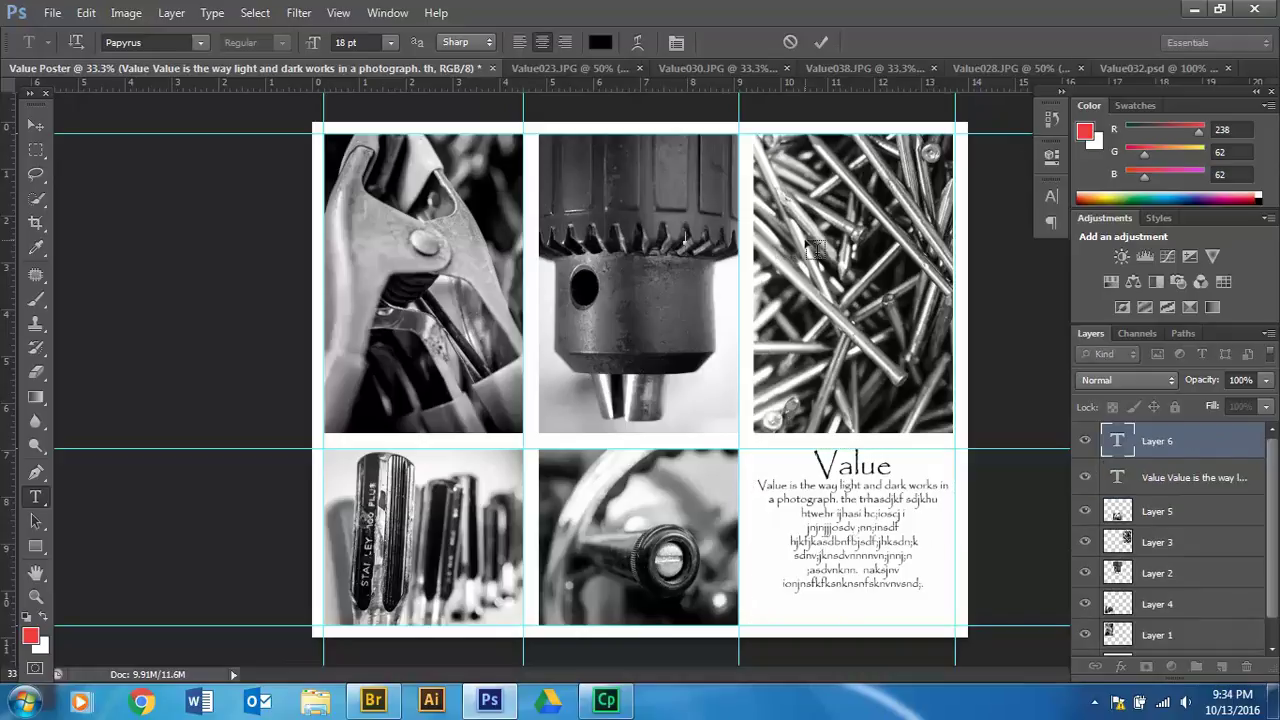
click(35, 127)
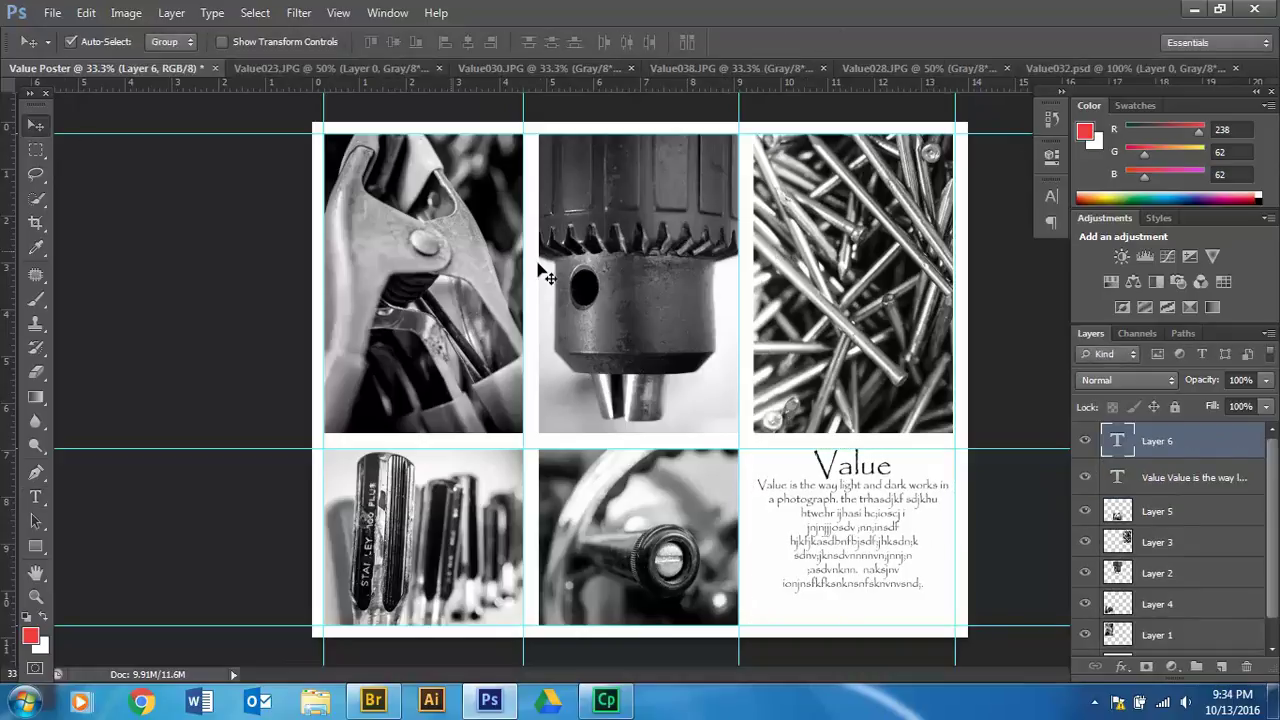
- Add all five photos in the grid to the current layer selection by picking them on the canvas
shift+click(357, 228)
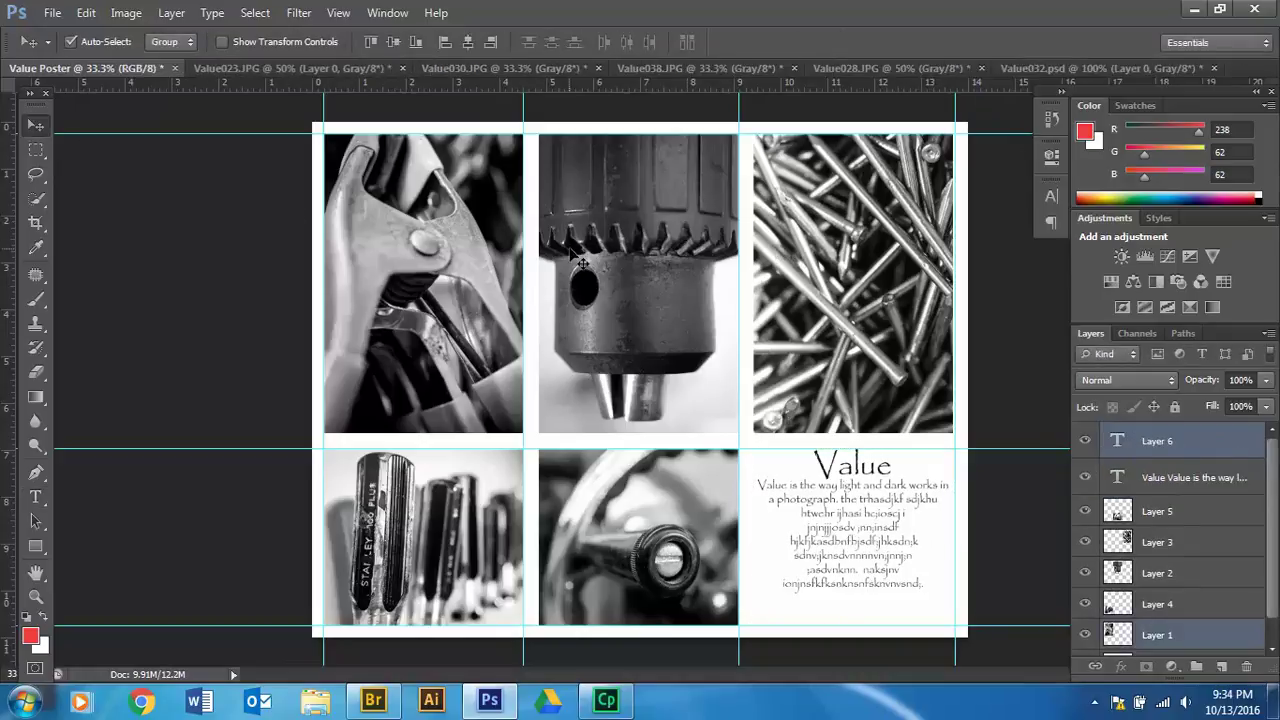
shift+click(561, 250)
shift+click(809, 251)
shift+click(409, 515)
shift+click(628, 530)
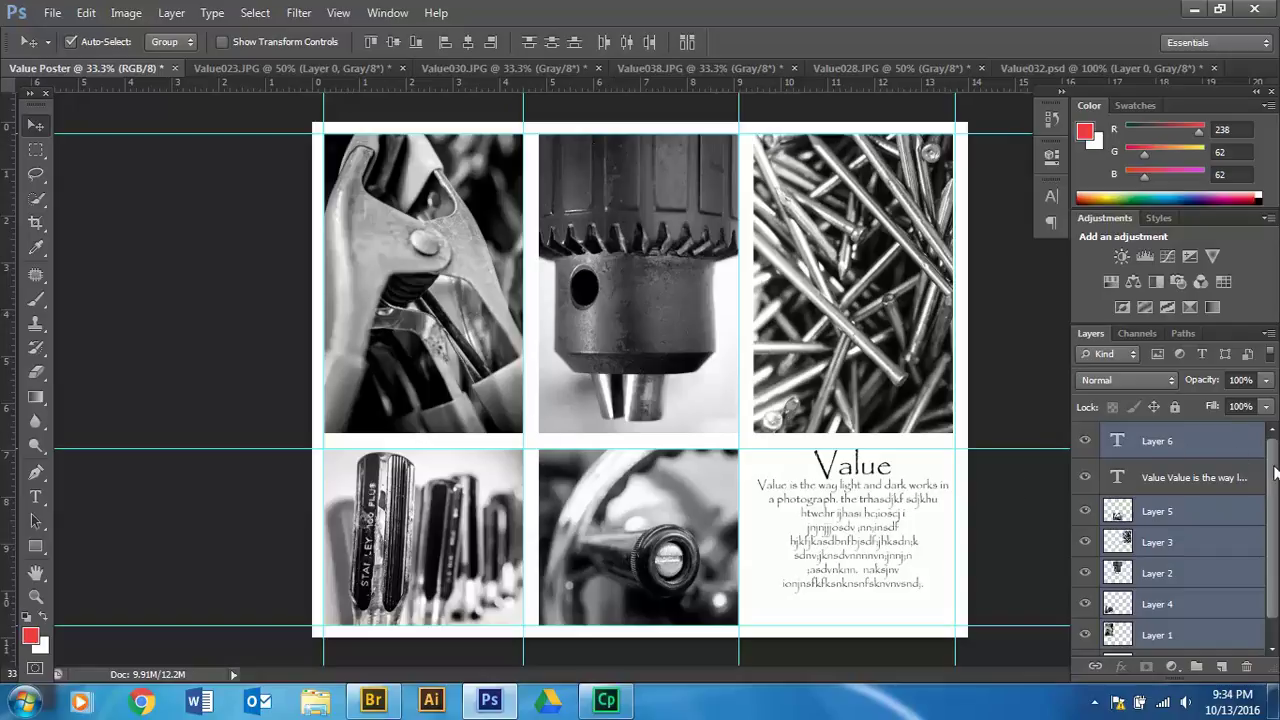
scroll(1275, 472, down, 1)
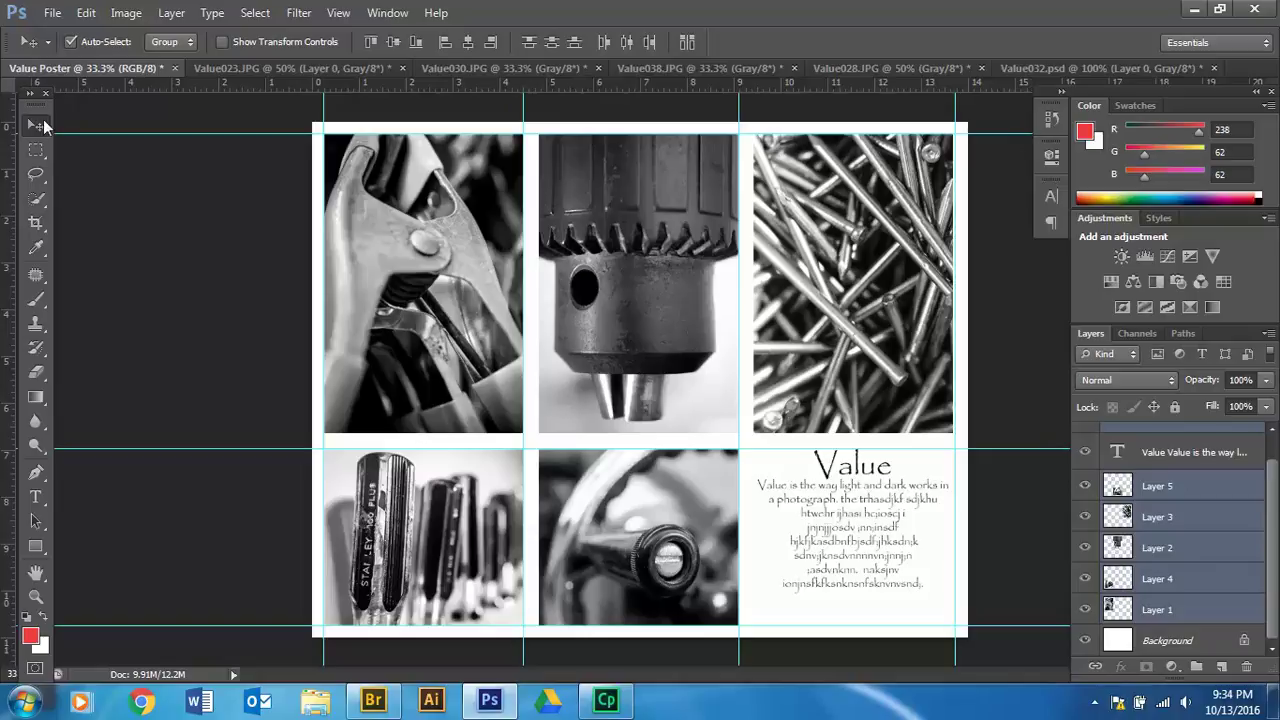
- Select Layers 5, 3, 2, 4 and 1 together in the layer list, and clear the selection
click(1157, 487)
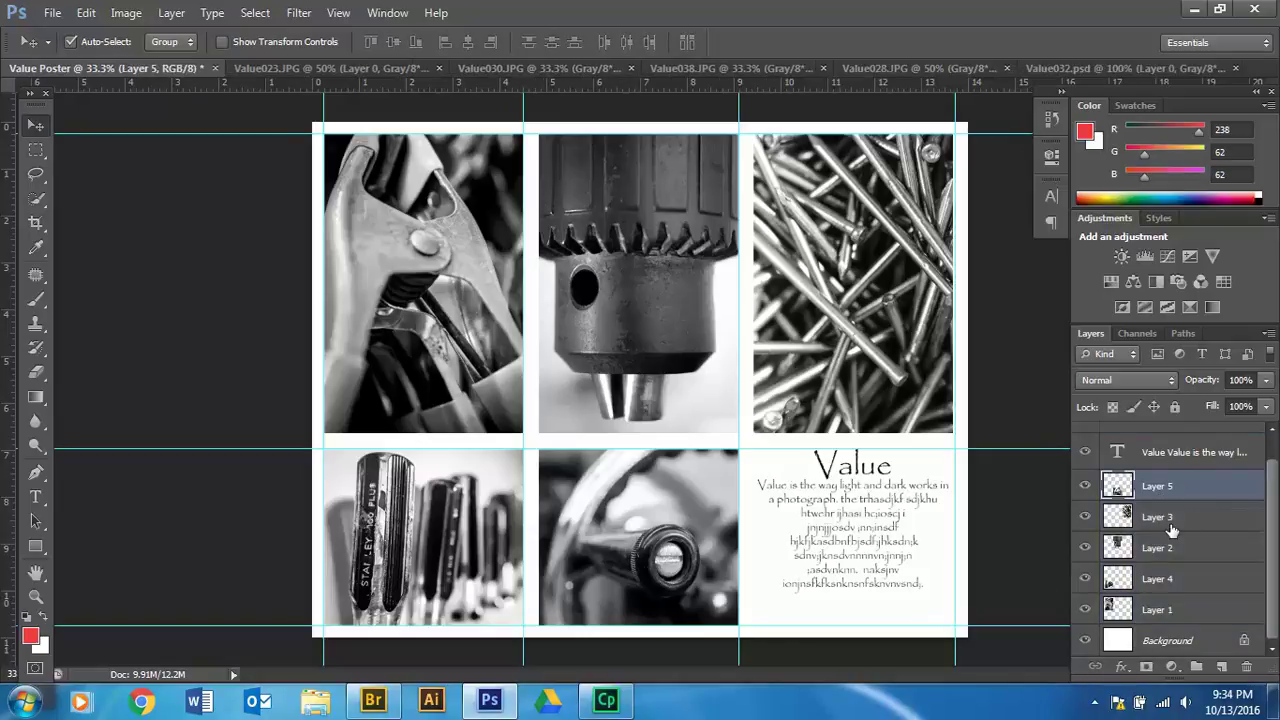
ctrl+click(1174, 519)
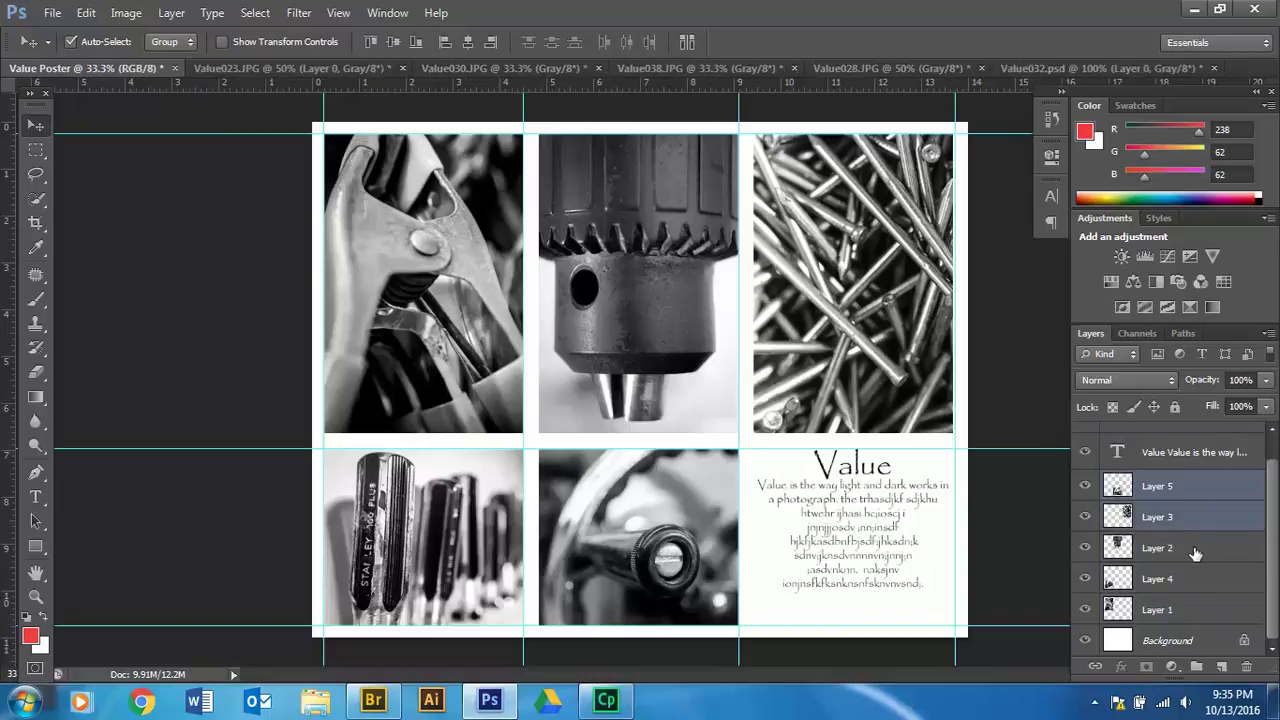
ctrl+click(1195, 550)
ctrl+click(1182, 580)
ctrl+click(1157, 612)
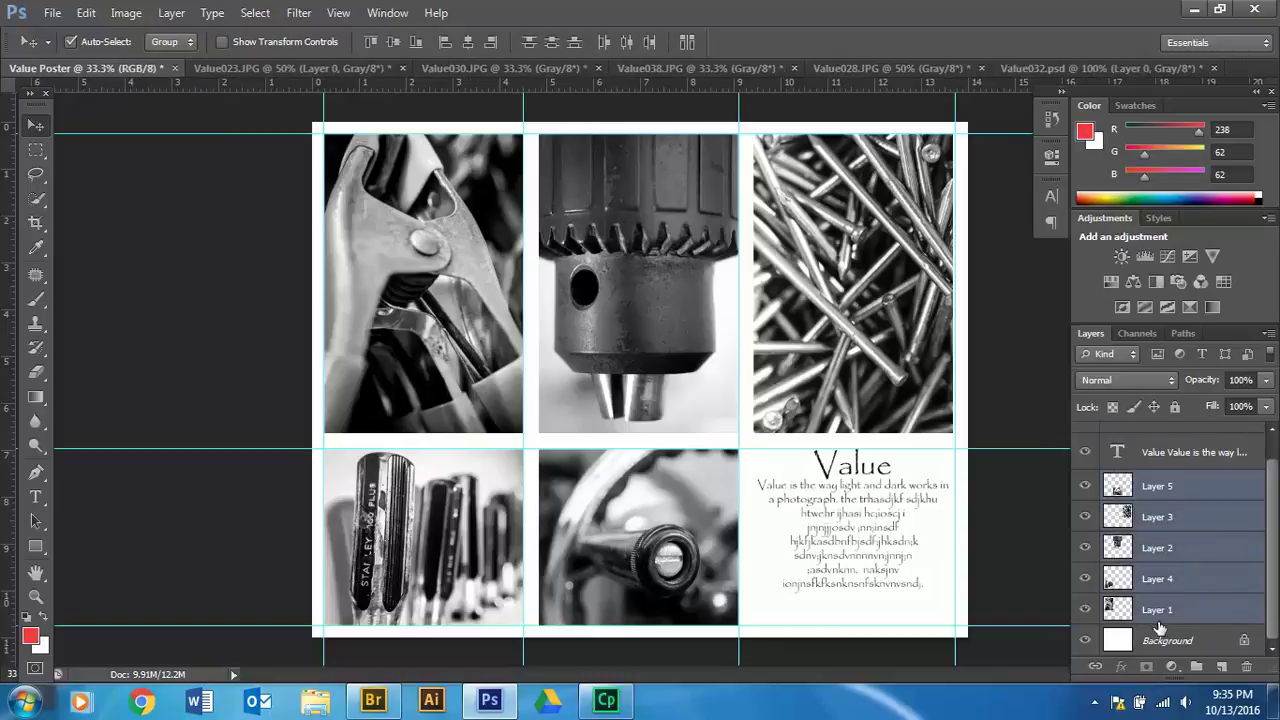
click(1047, 396)
scroll(1212, 452, up, 1)
- Add a black outside Stroke effect to Layer 6 and set its size to 7 px
click(1182, 443)
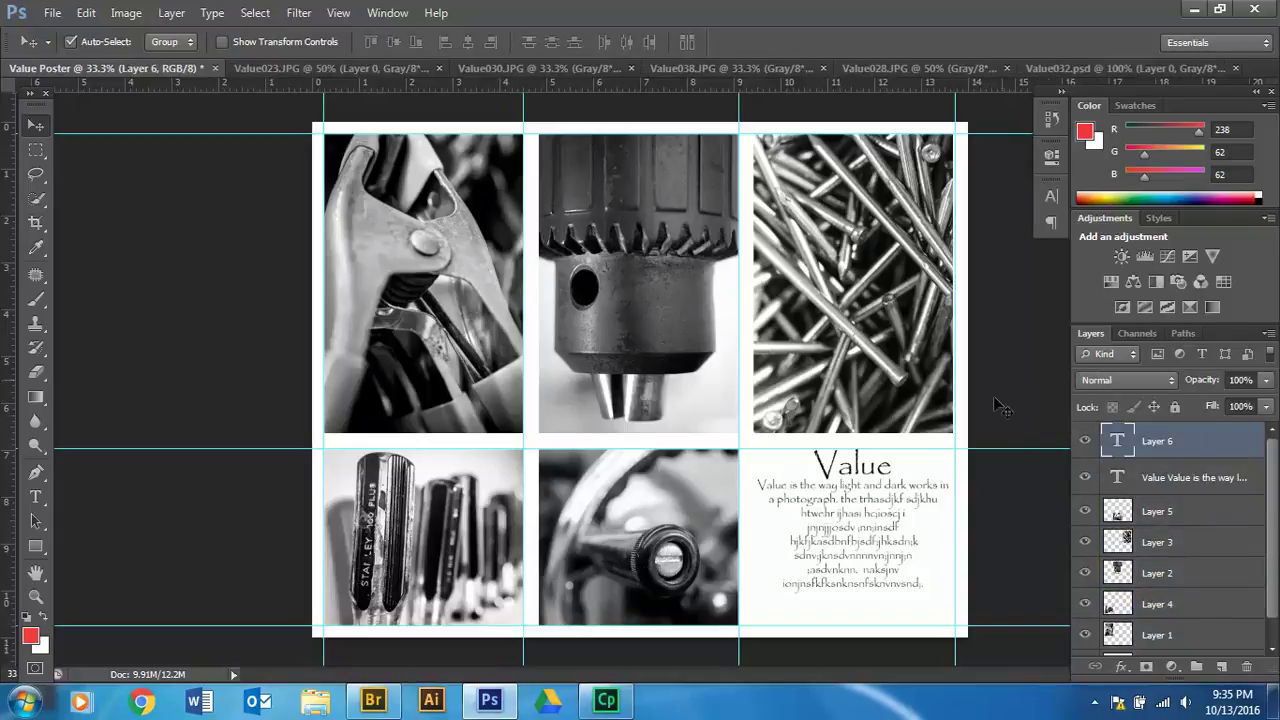
click(1121, 666)
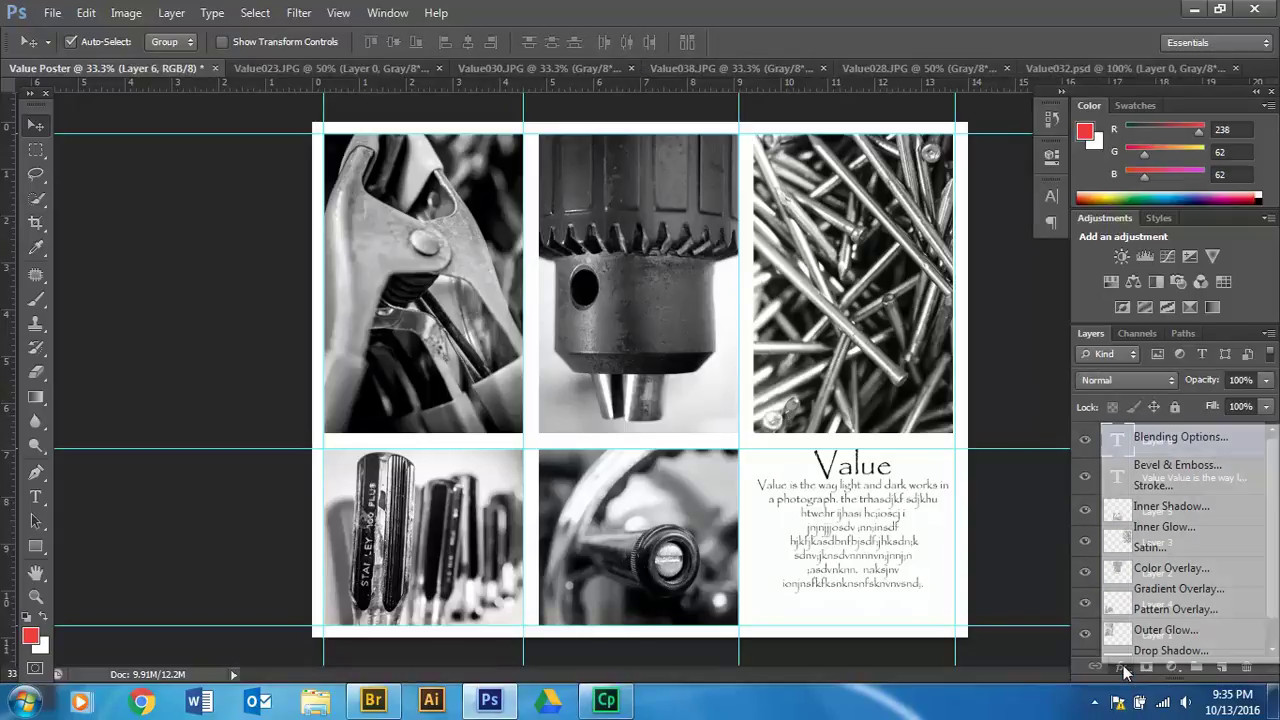
click(1148, 487)
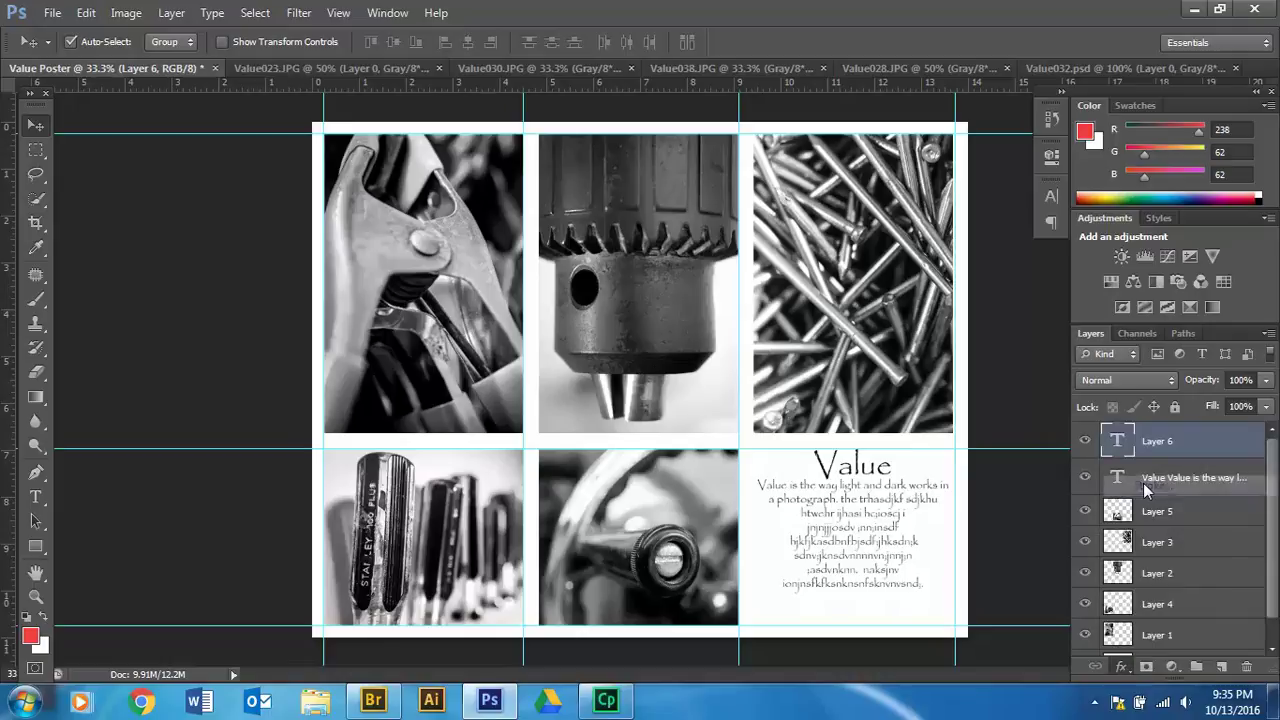
drag(676, 98, 386, 427)
drag(449, 320, 1135, 150)
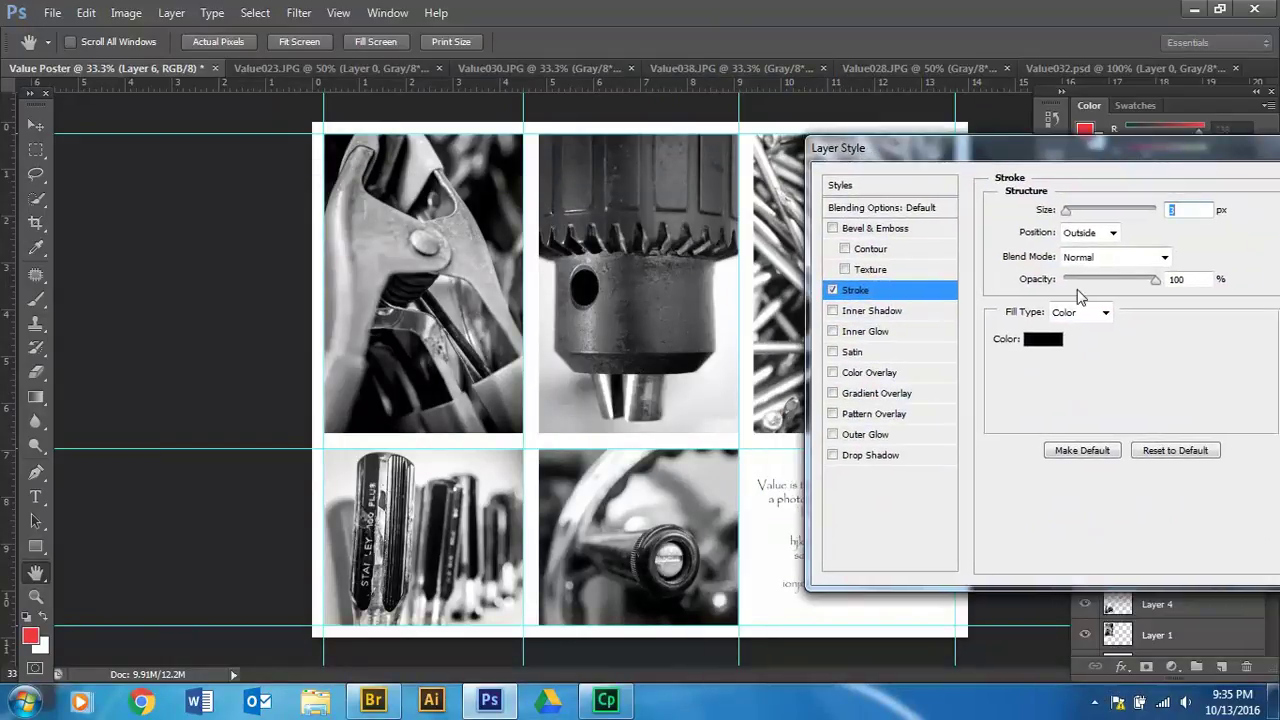
mouse_move(1066, 210)
mouse_down()
mouse_move(1098, 214)
mouse_move(1076, 218)
mouse_up()
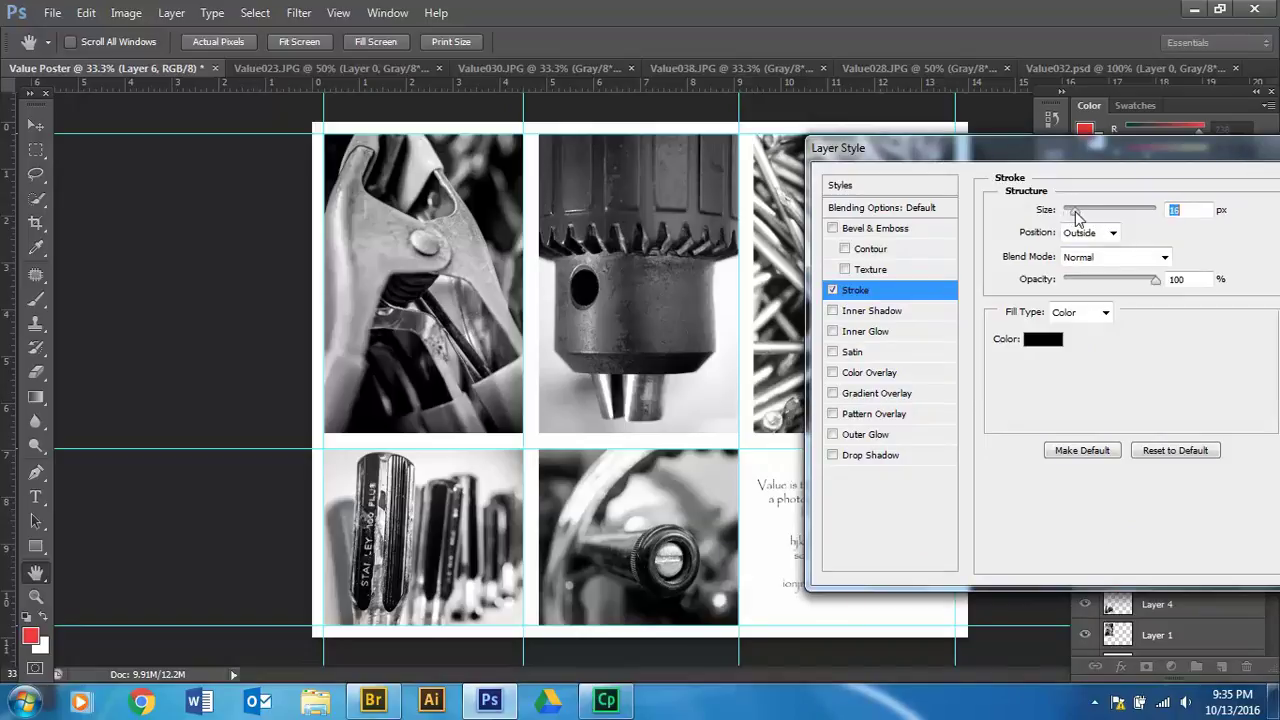
drag(1110, 162, 872, 140)
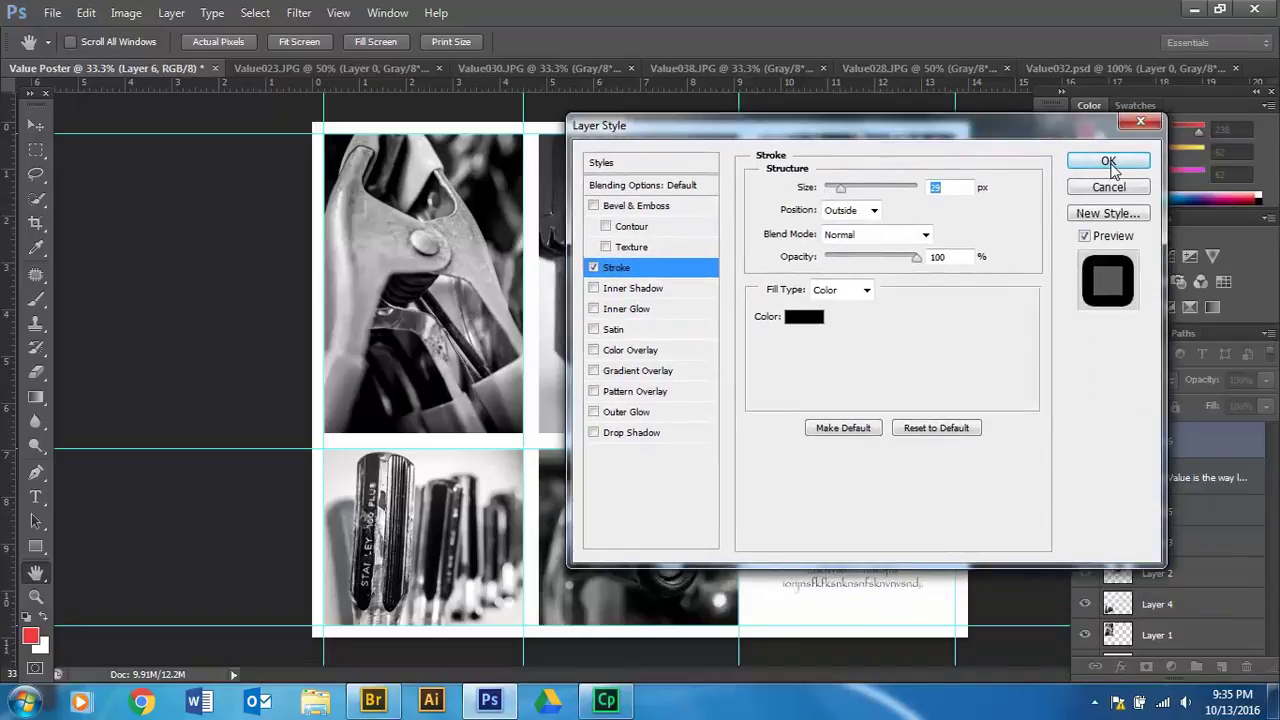
drag(843, 193, 826, 190)
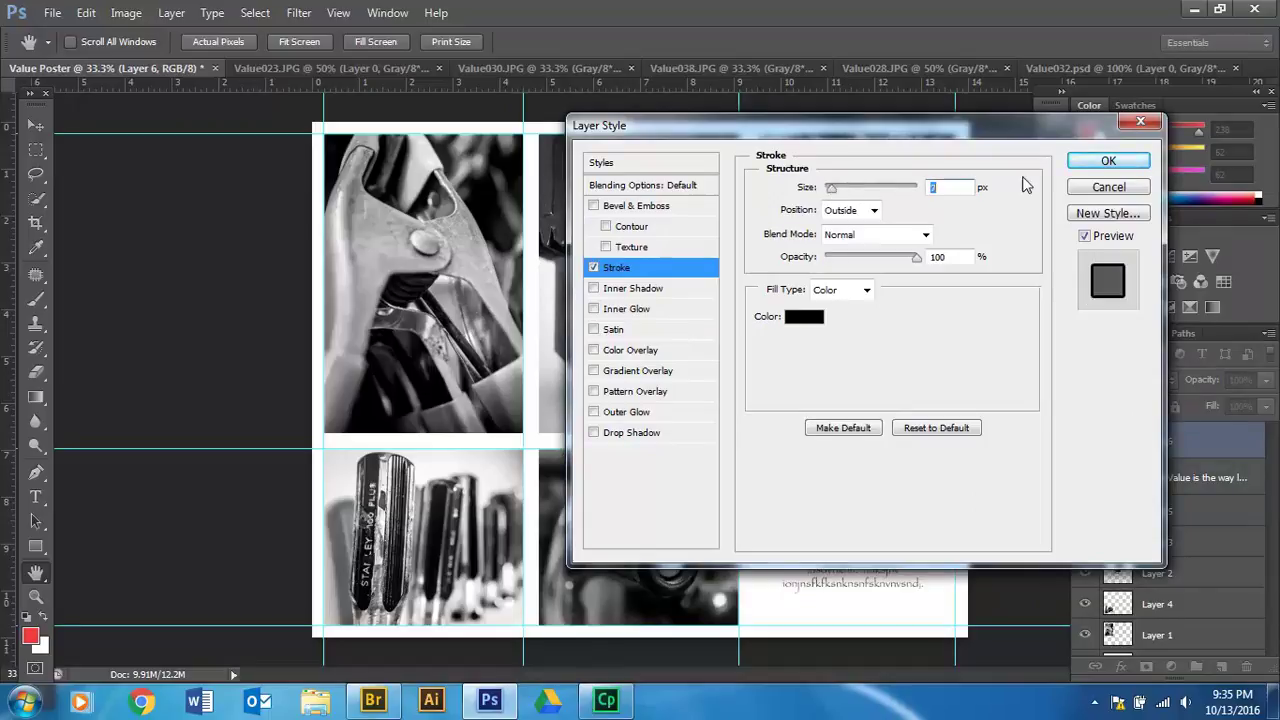
click(1106, 162)
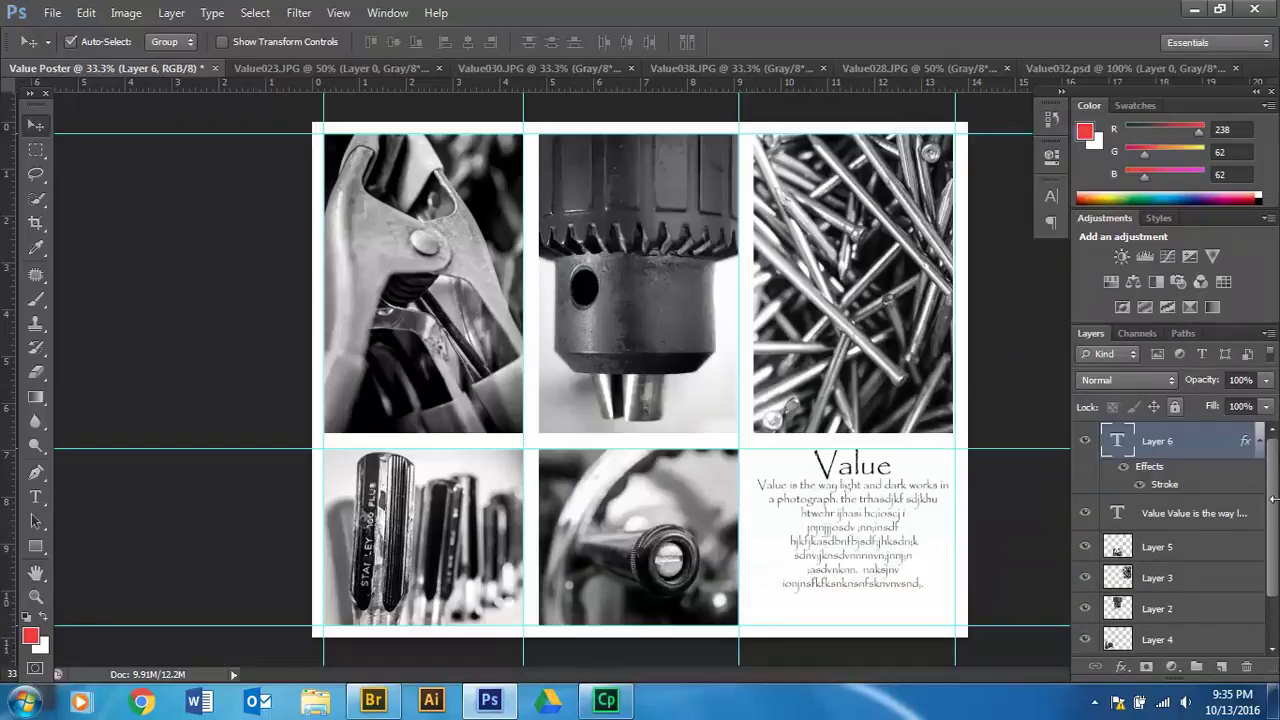
- Toggle Layer 6's visibility off and on to check what the layer shows on the poster
click(1085, 442)
click(1085, 442)
click(1086, 442)
click(1085, 442)
- Add a black outside Stroke effect of 4 px to the nails photo on Layer 3
click(1150, 548)
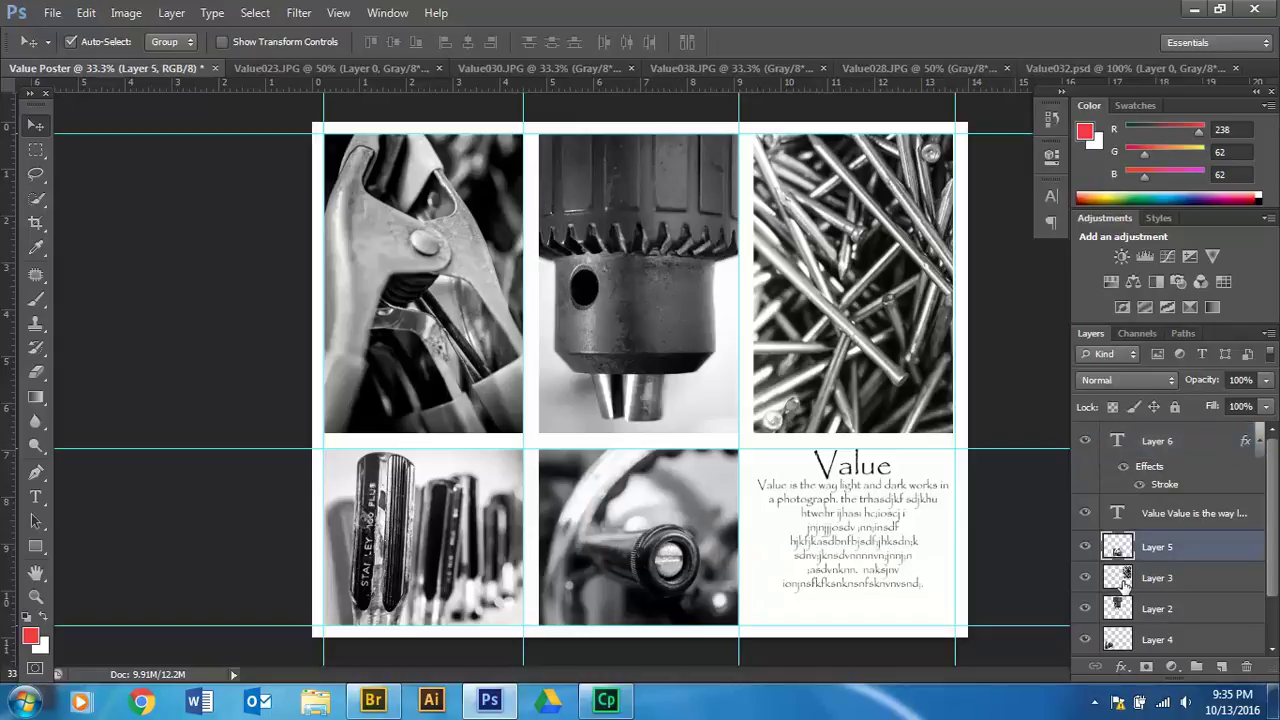
click(1163, 580)
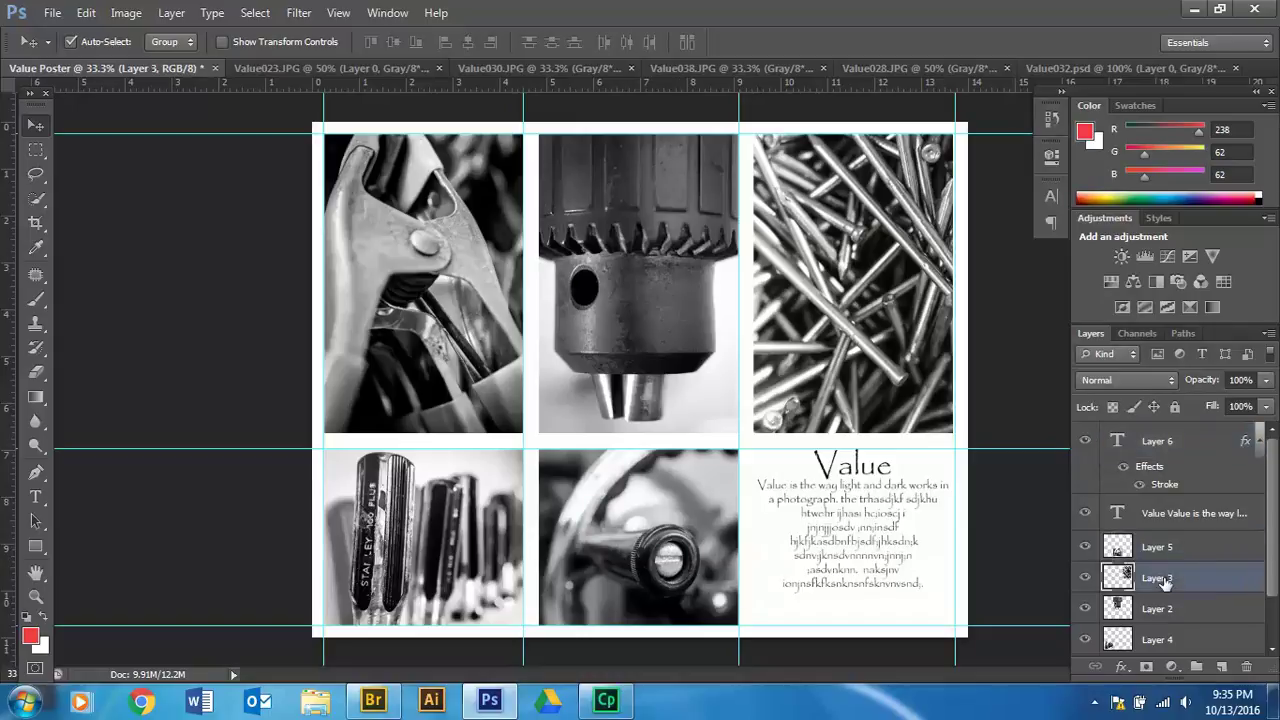
click(1122, 668)
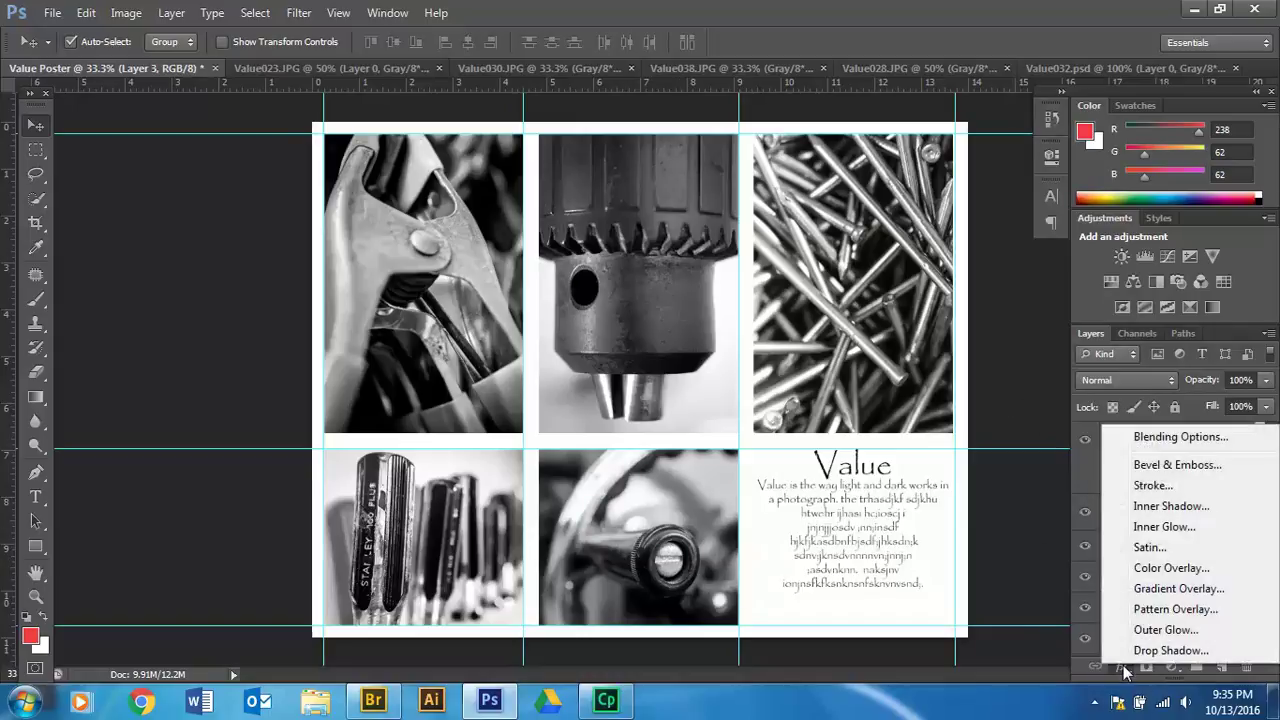
click(1160, 488)
mouse_move(877, 124)
mouse_down()
mouse_move(287, 117)
mouse_move(304, 119)
mouse_up()
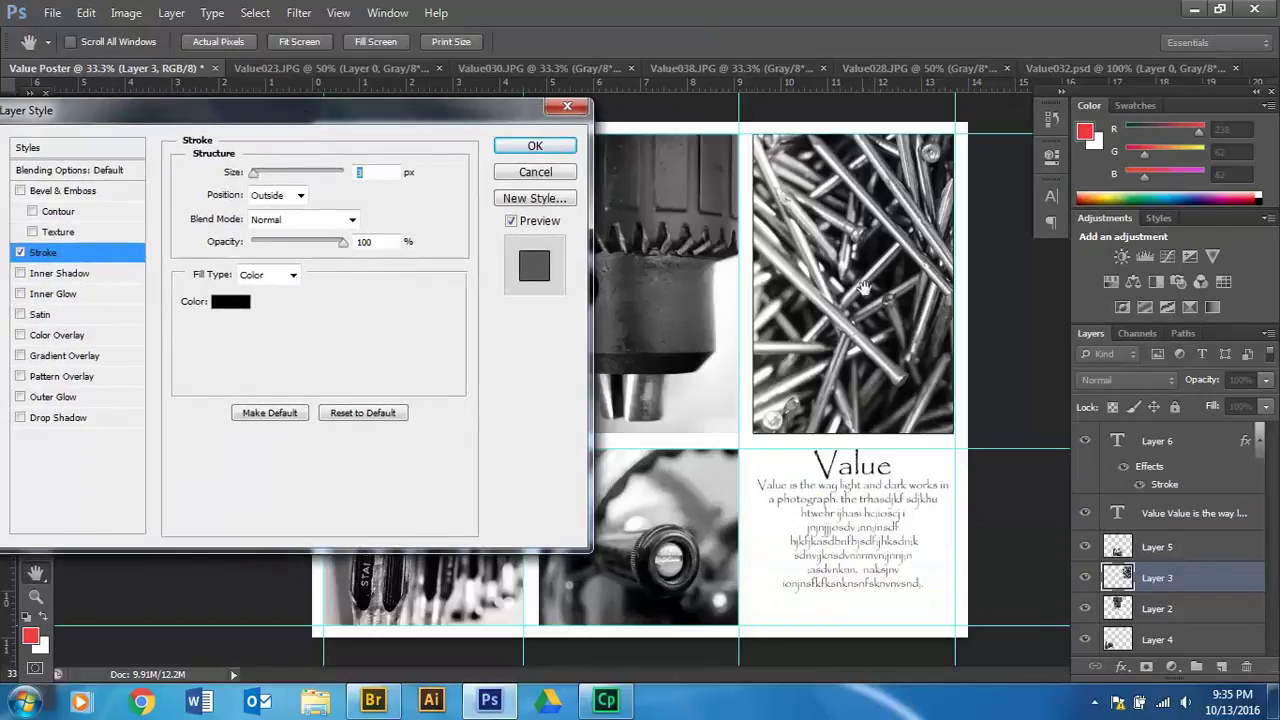
mouse_move(255, 178)
mouse_down()
mouse_move(285, 176)
mouse_move(255, 186)
mouse_up()
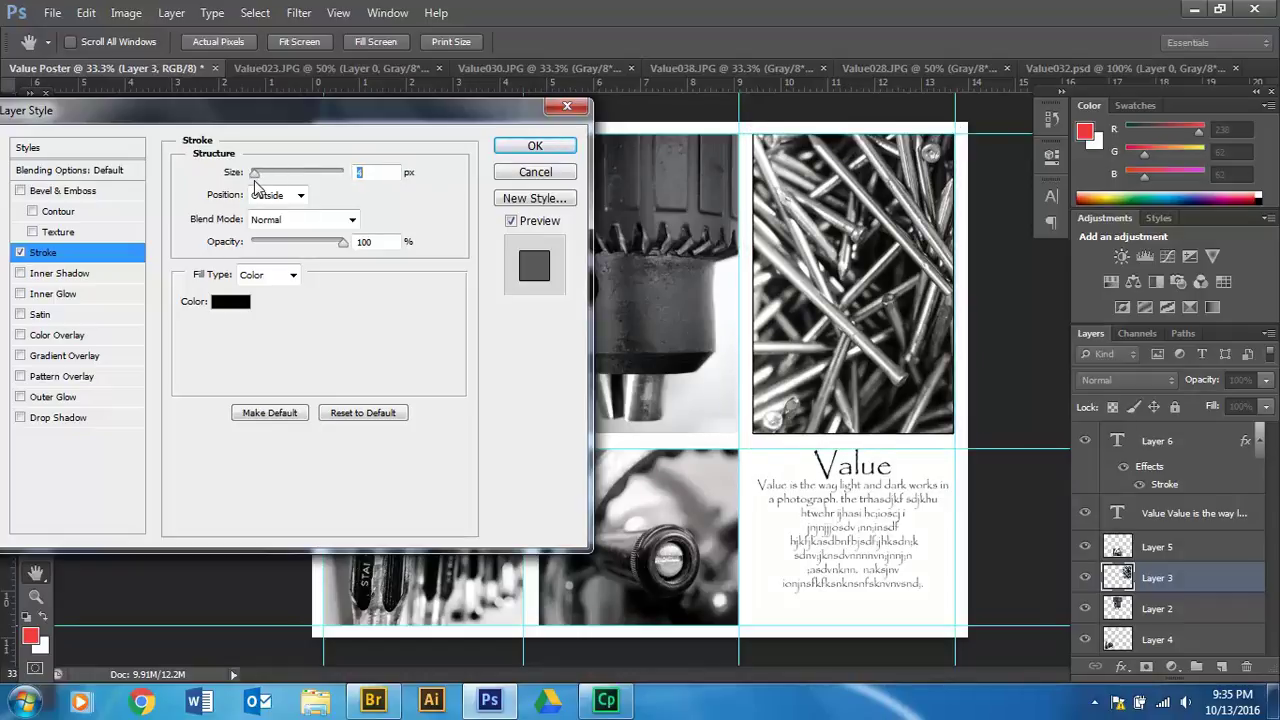
double_click(363, 172)
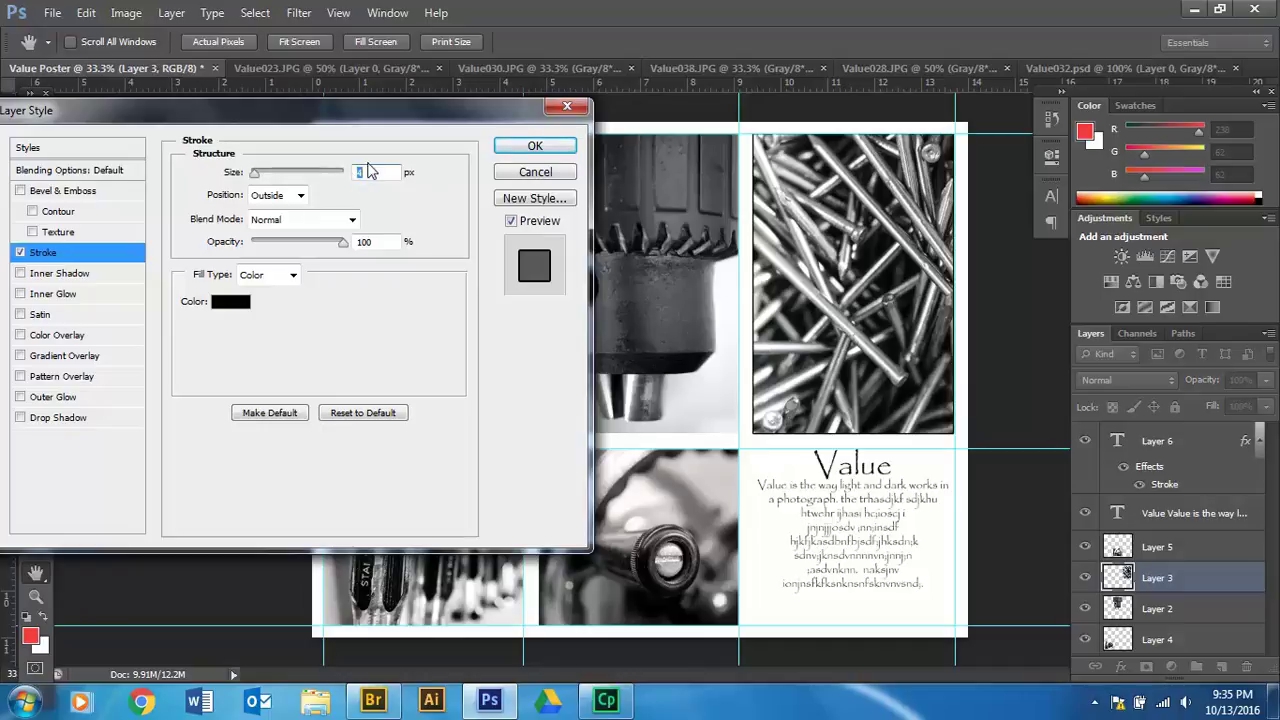
click(535, 145)
- Add a 4 px black outside Stroke to the drill chuck photo on Layer 2 and save these stroke settings as the default
click(671, 316)
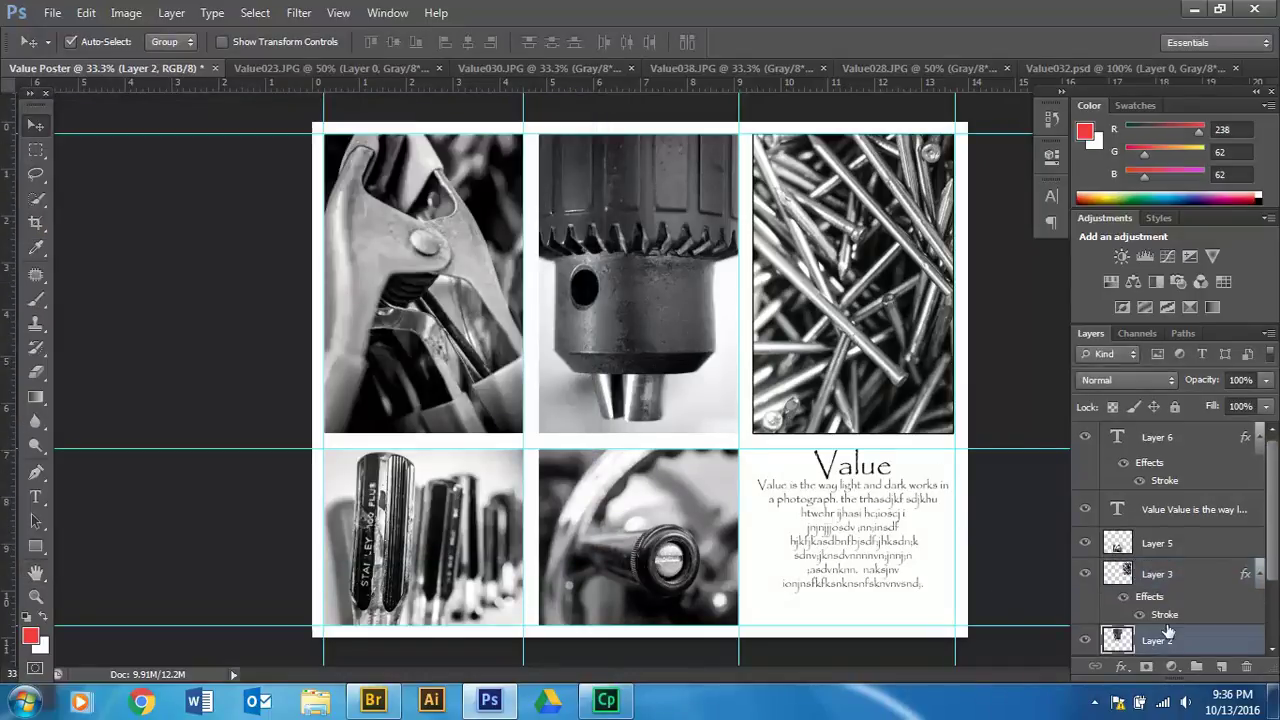
scroll(1150, 542, down, 3)
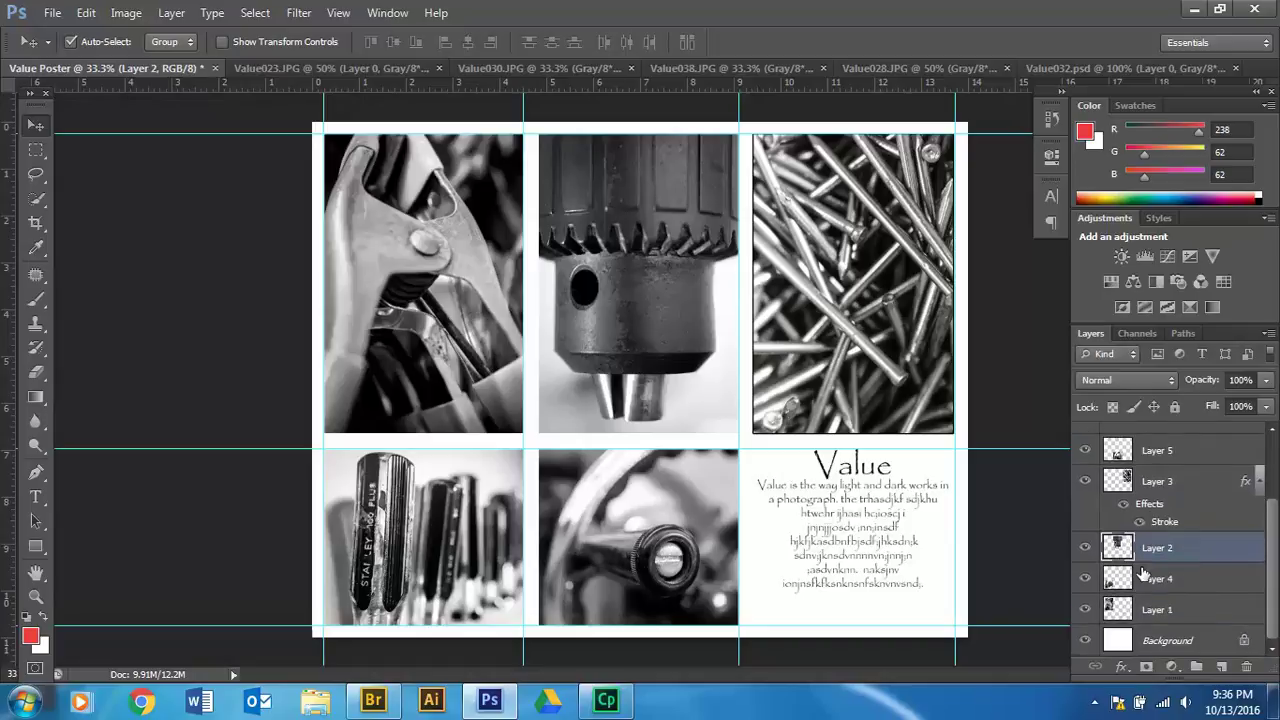
click(1121, 666)
click(1153, 487)
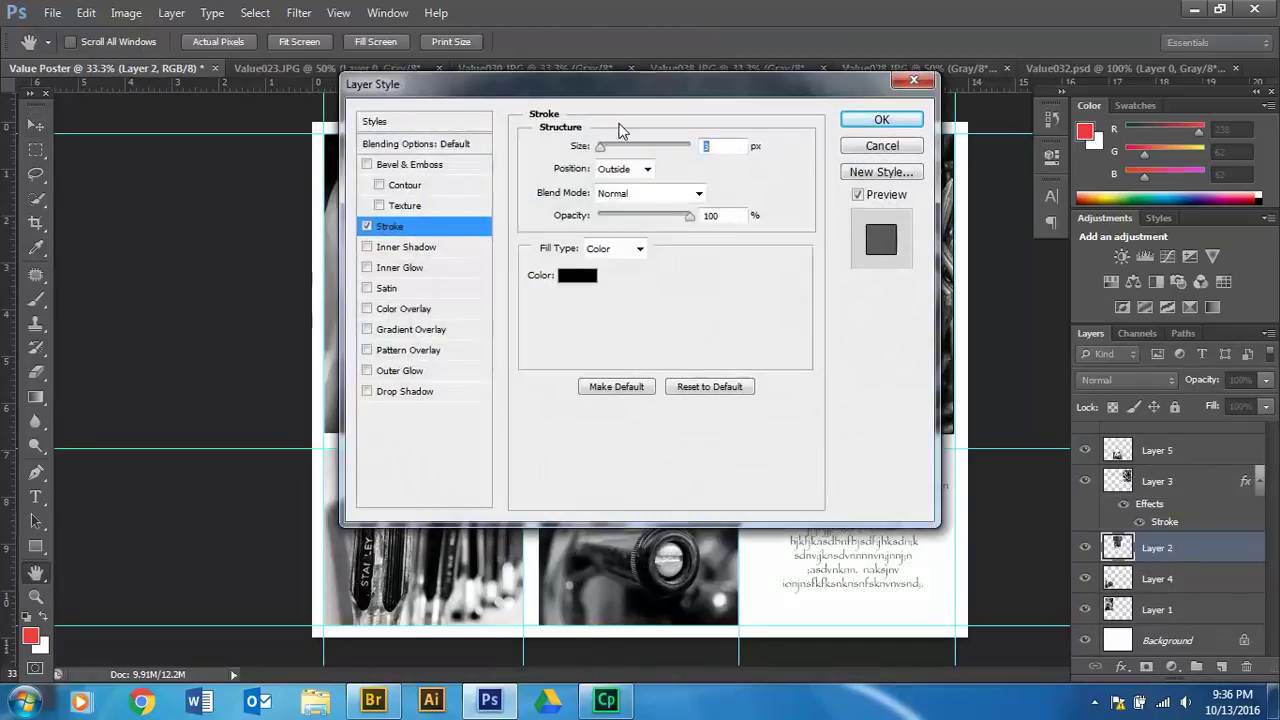
text(4)
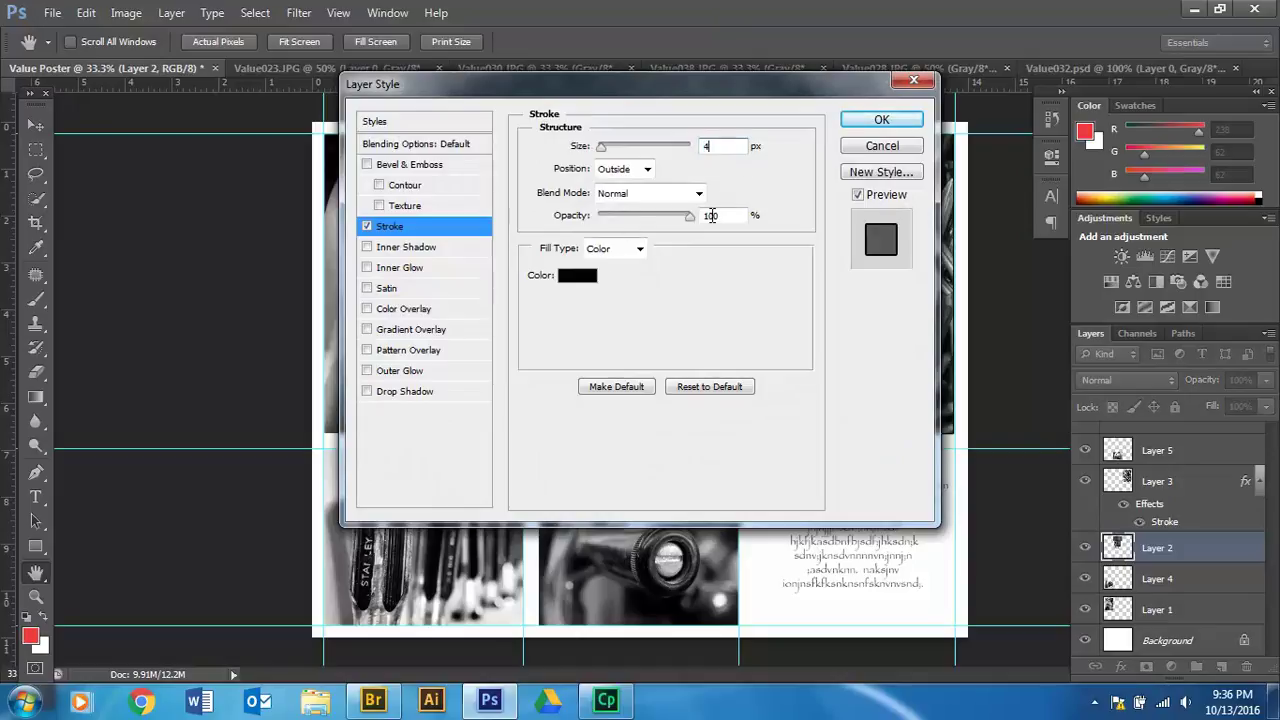
click(620, 390)
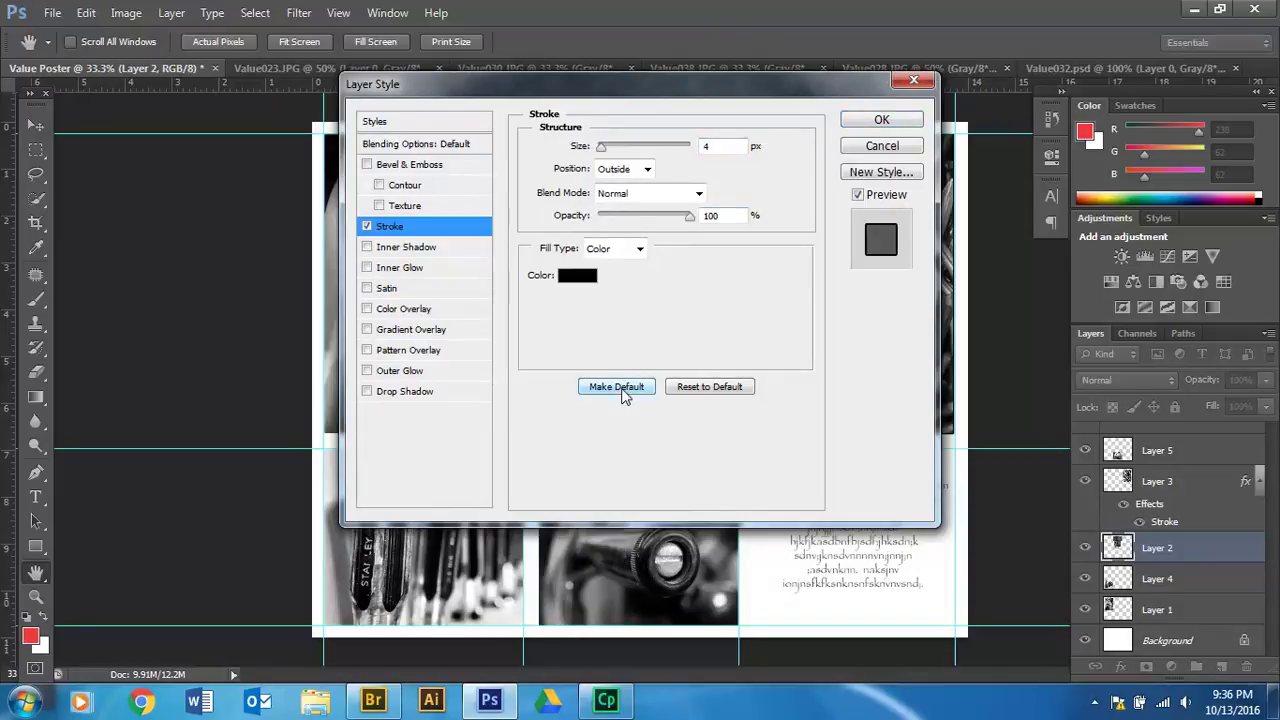
click(881, 120)
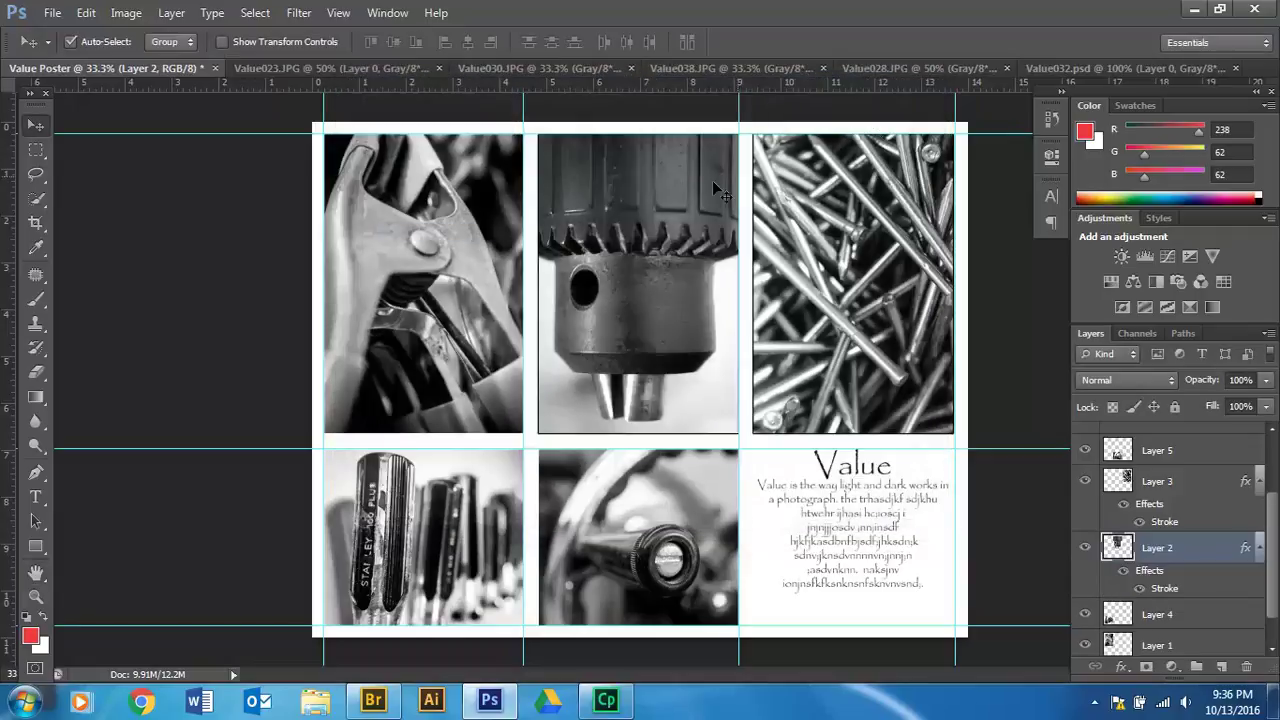
- Add the default 4 px black outside Stroke to the clamp photo on Layer 1
click(470, 264)
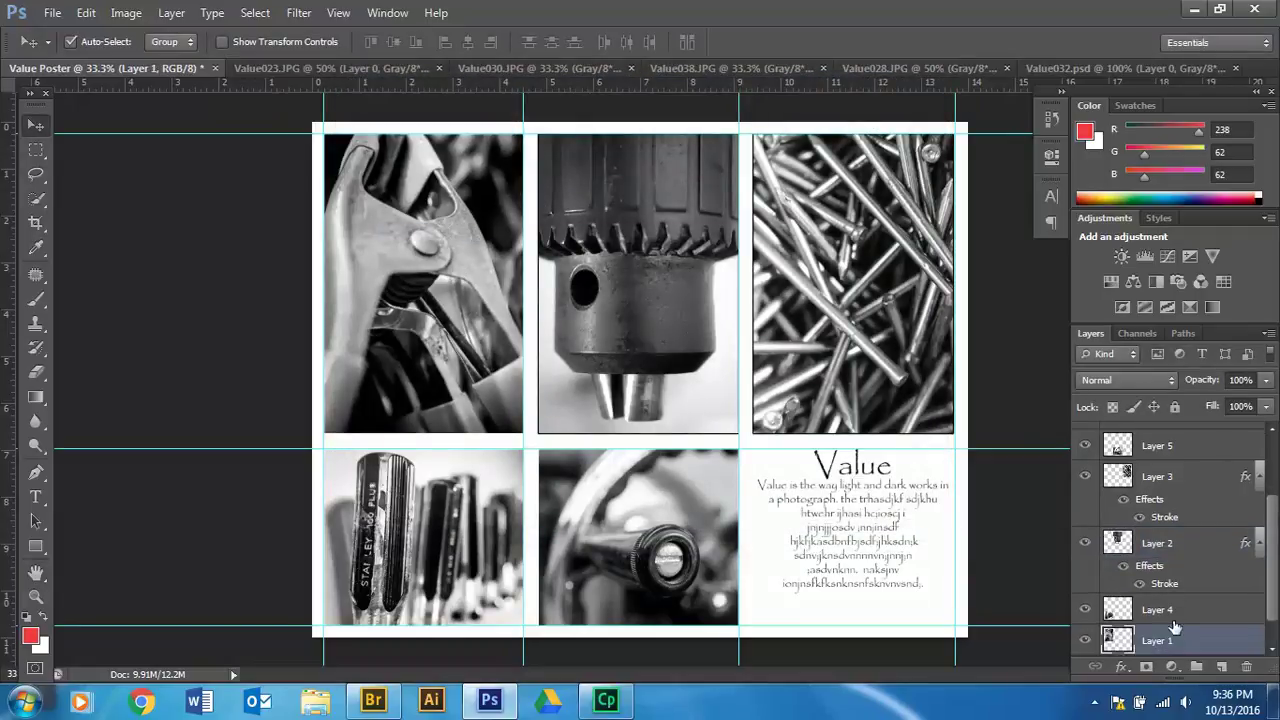
click(1122, 667)
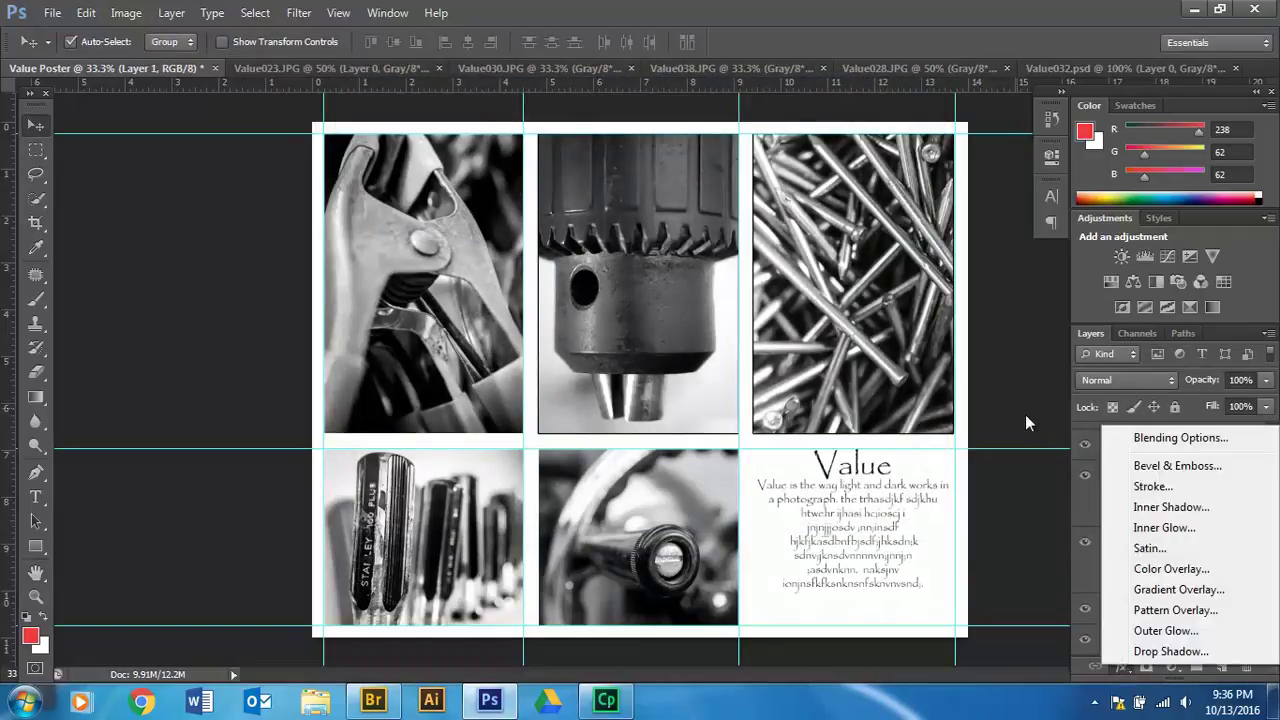
click(1150, 486)
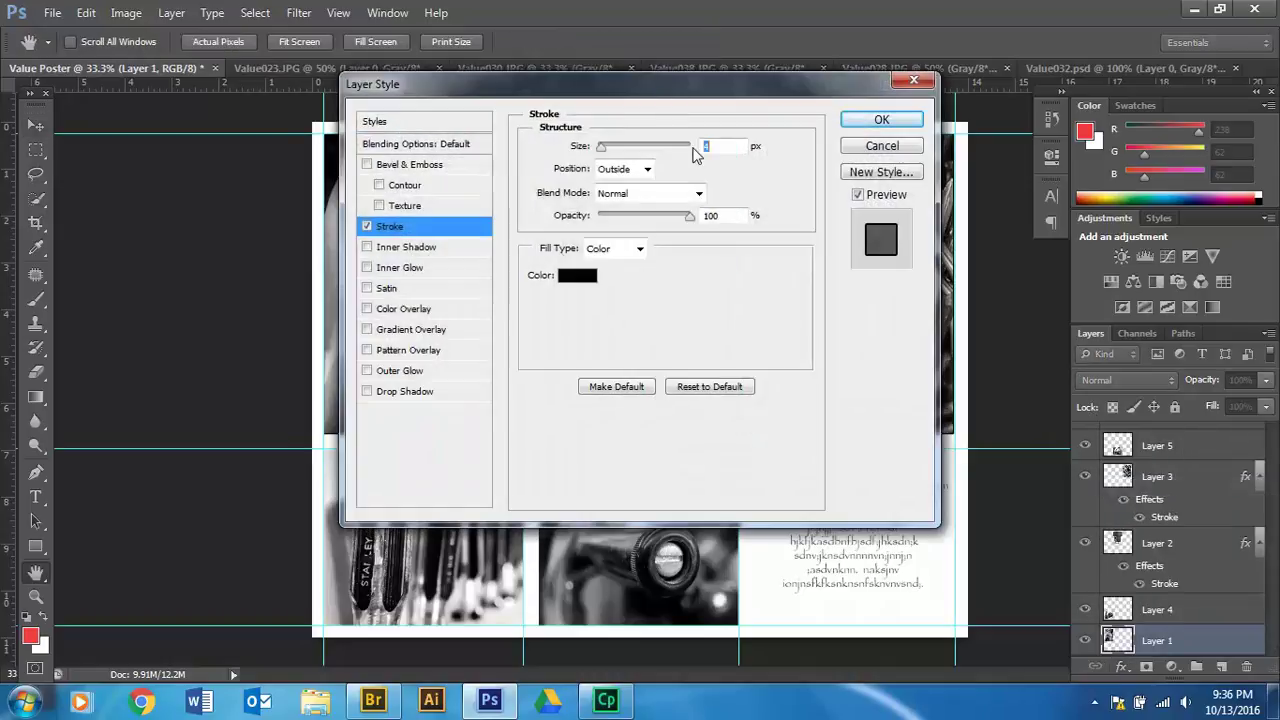
click(862, 121)
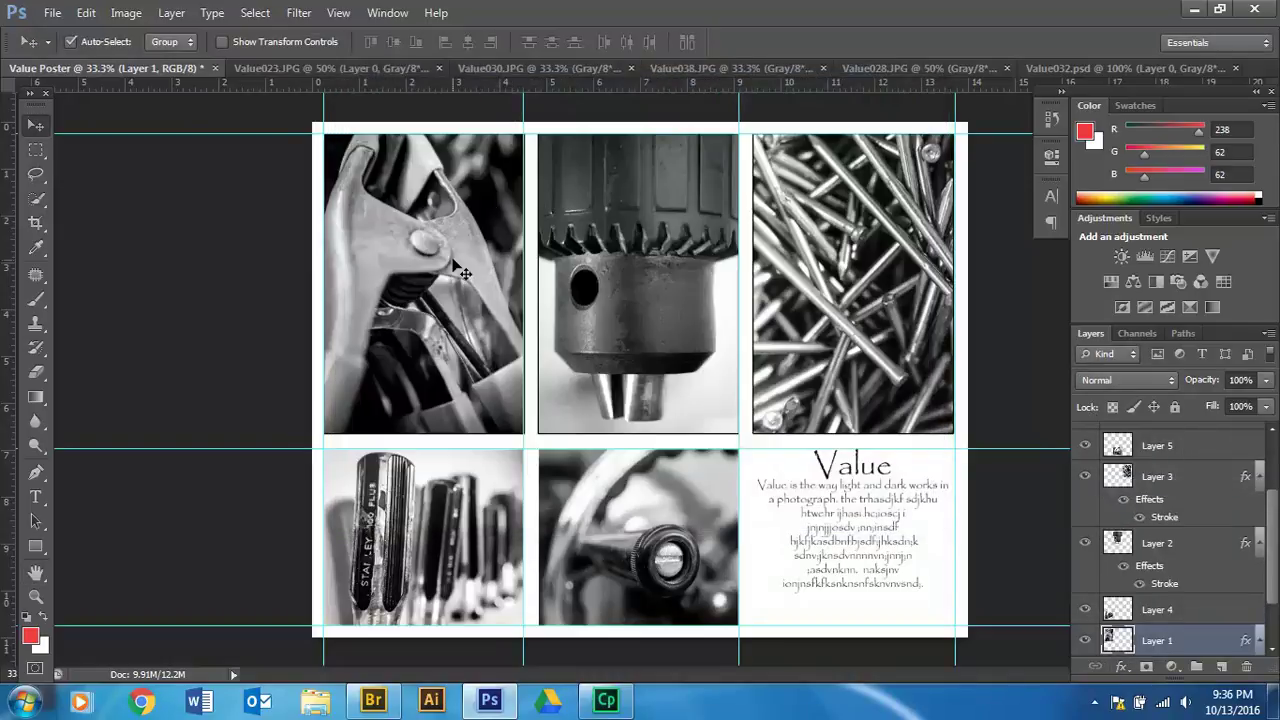
- Add the default 4 px black outside Stroke to the screwdrivers photo on Layer 4, and select the handwheel photo on Layer 5
click(478, 580)
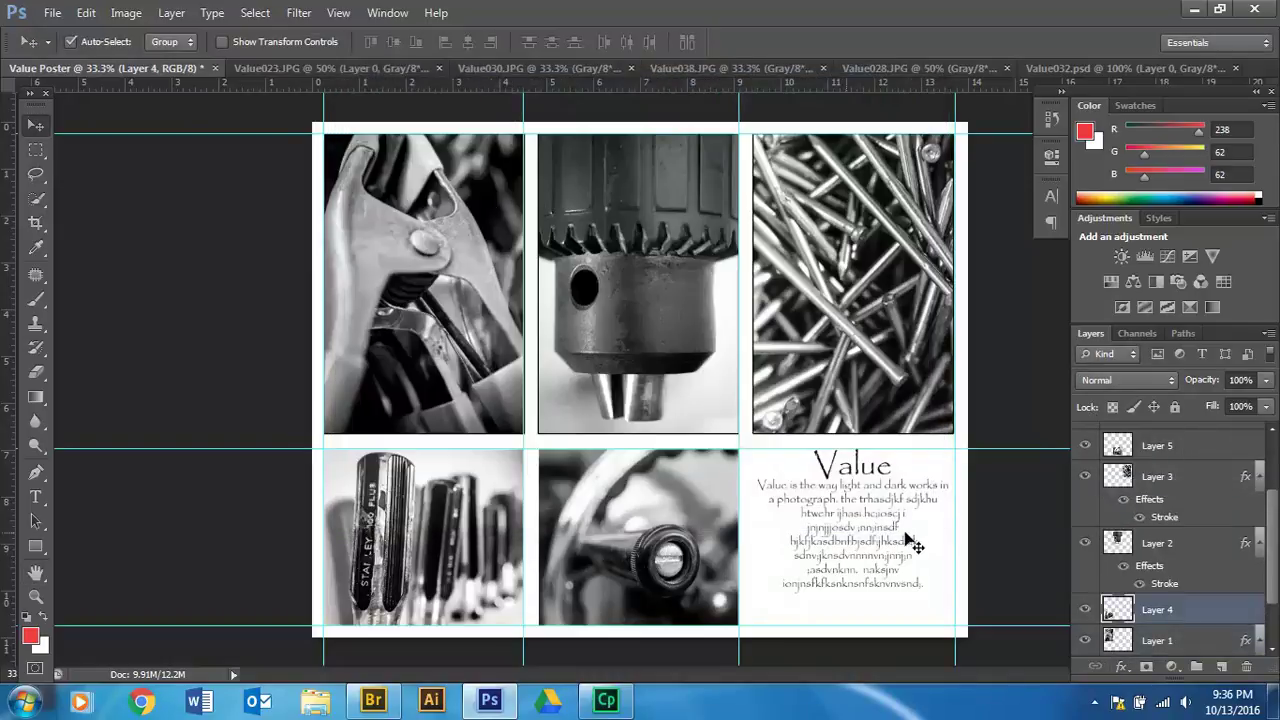
click(1124, 669)
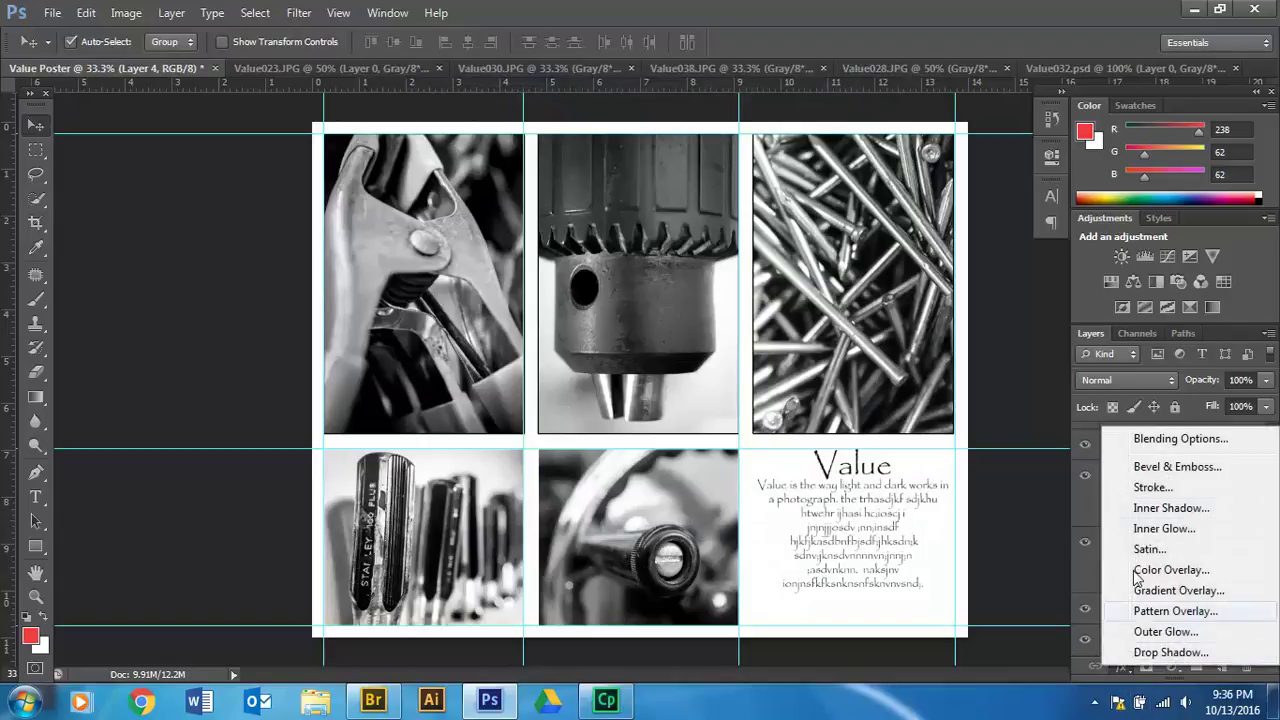
click(1150, 487)
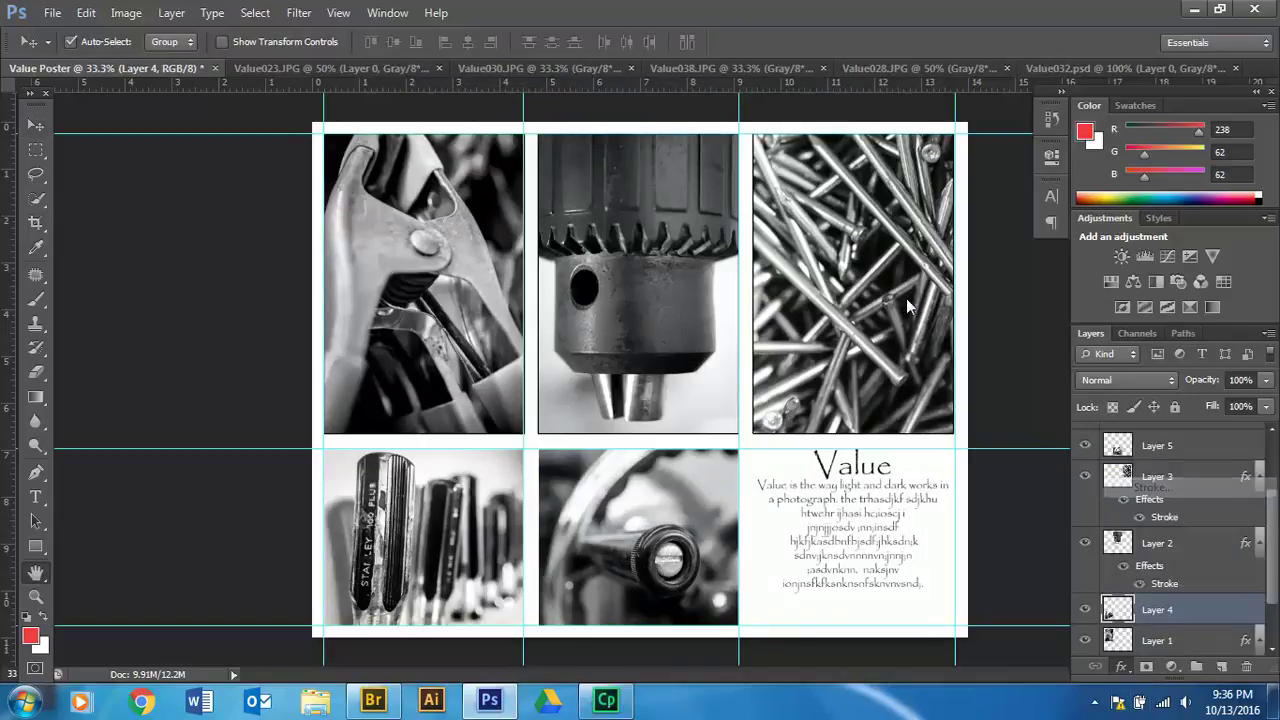
click(893, 121)
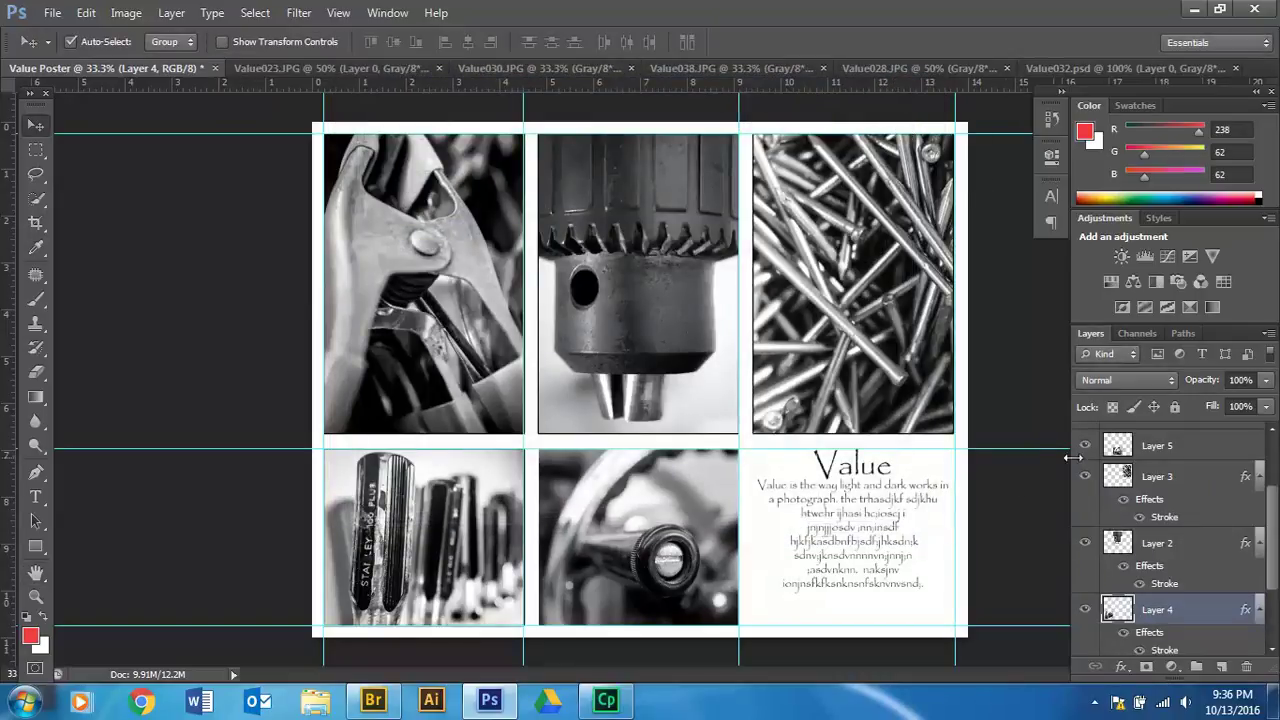
scroll(1208, 491, down, 3)
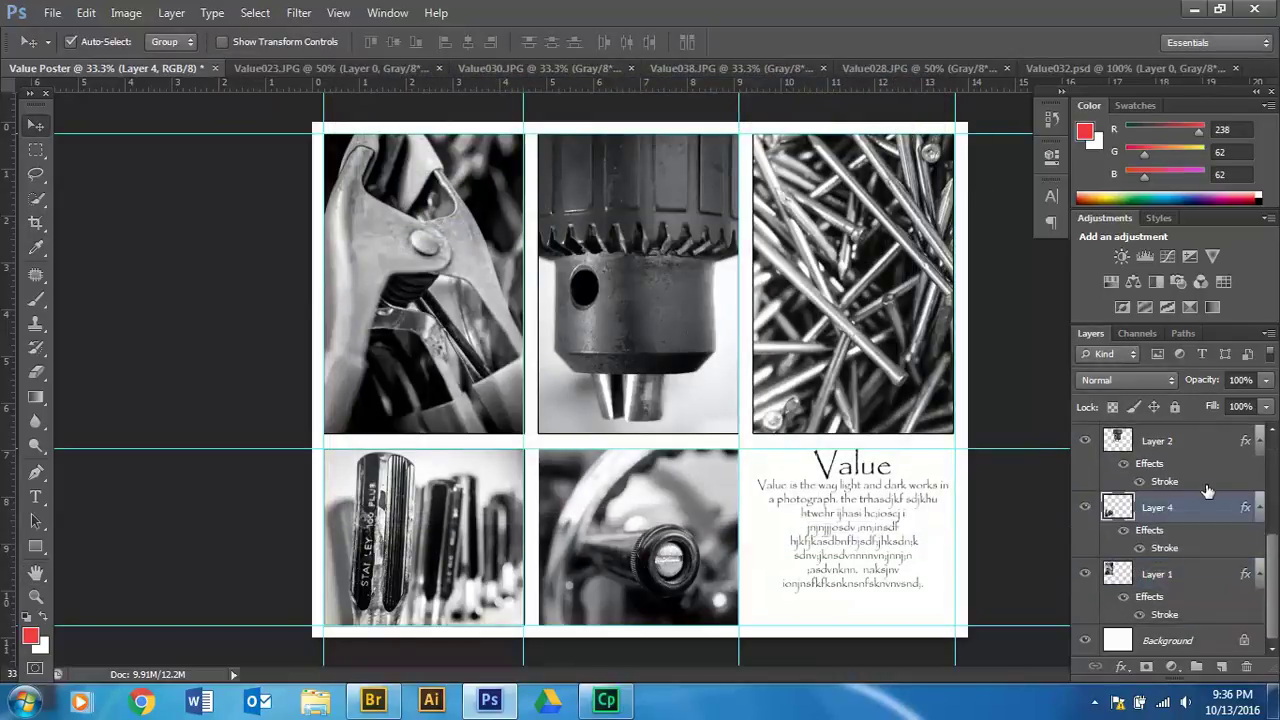
click(659, 501)
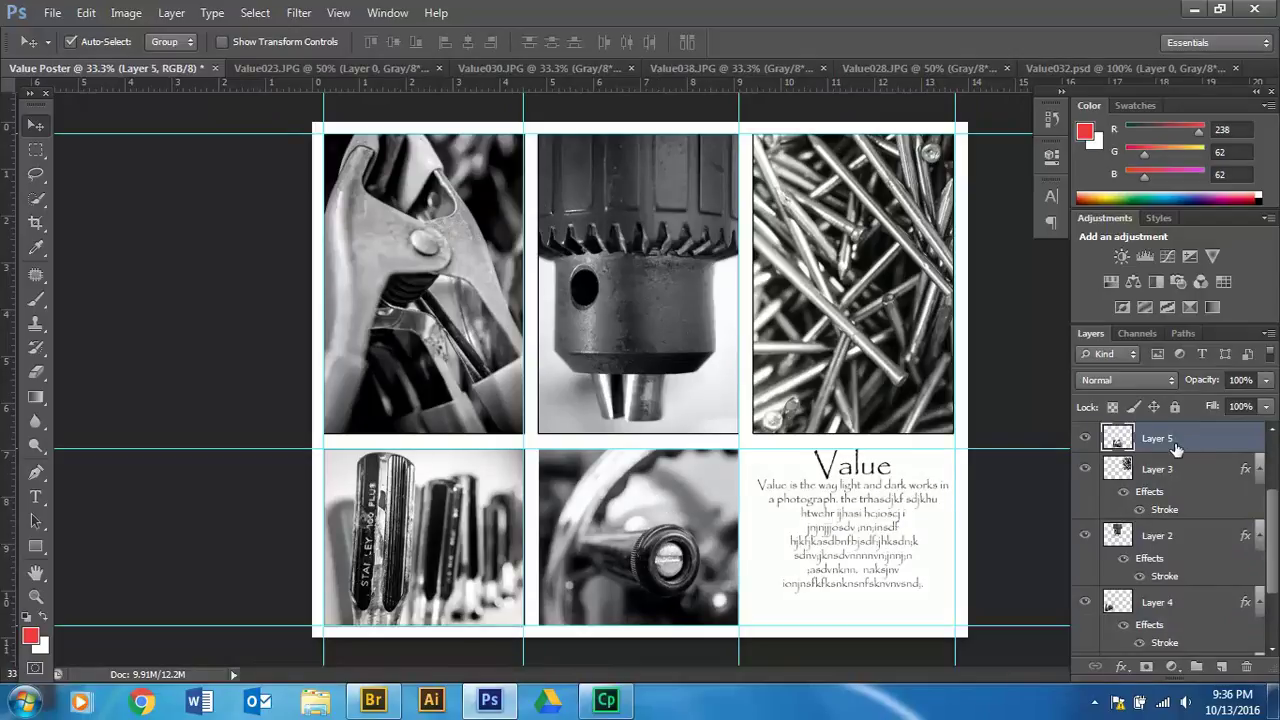
click(1146, 666)
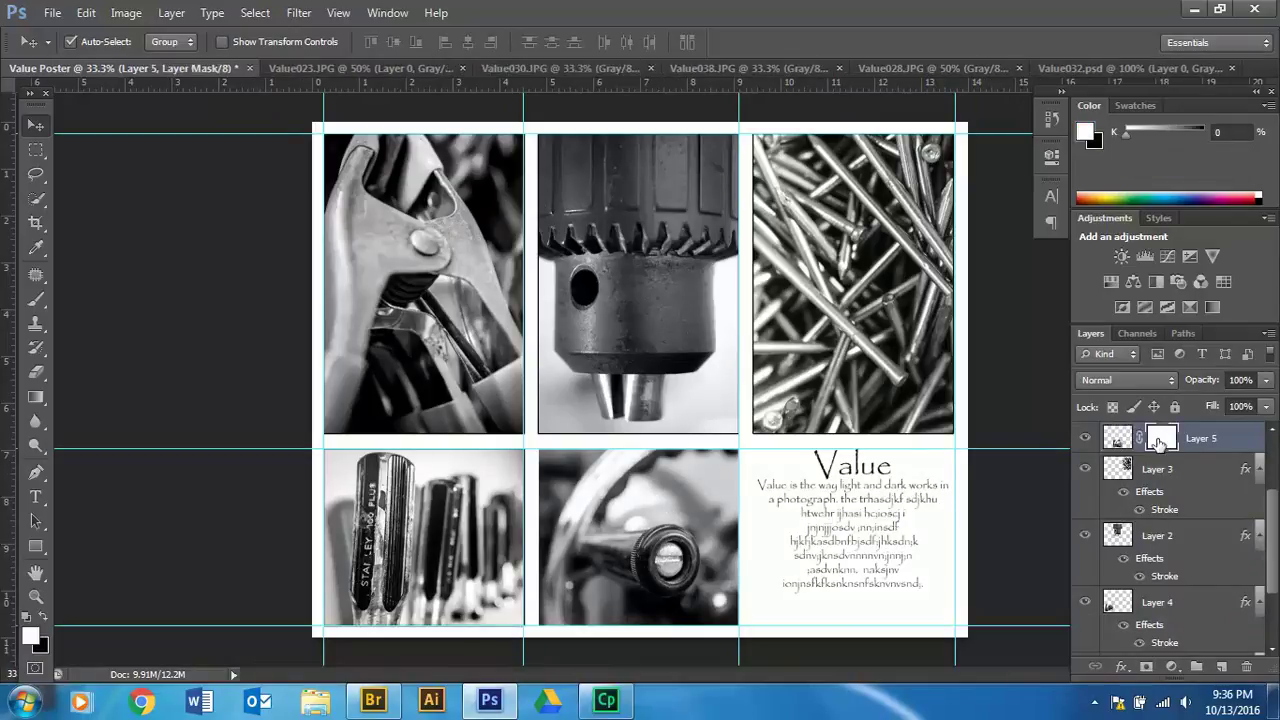
drag(1163, 442, 1250, 668)
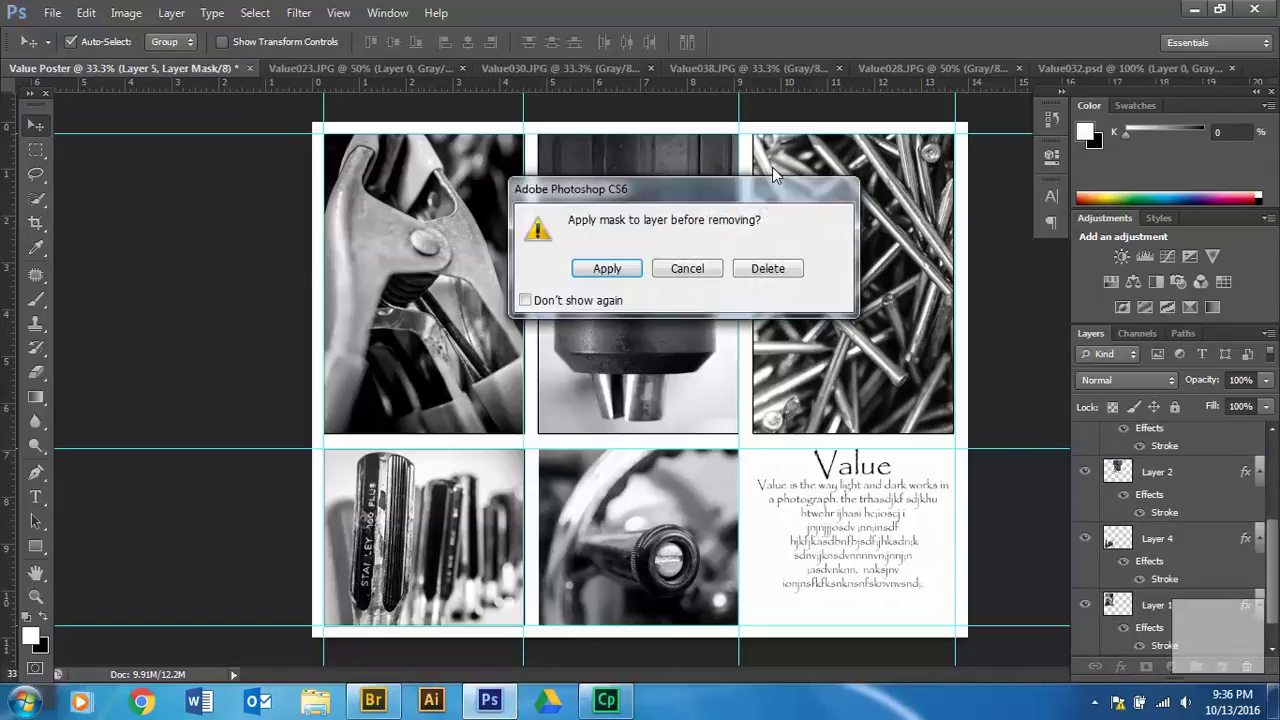
click(765, 269)
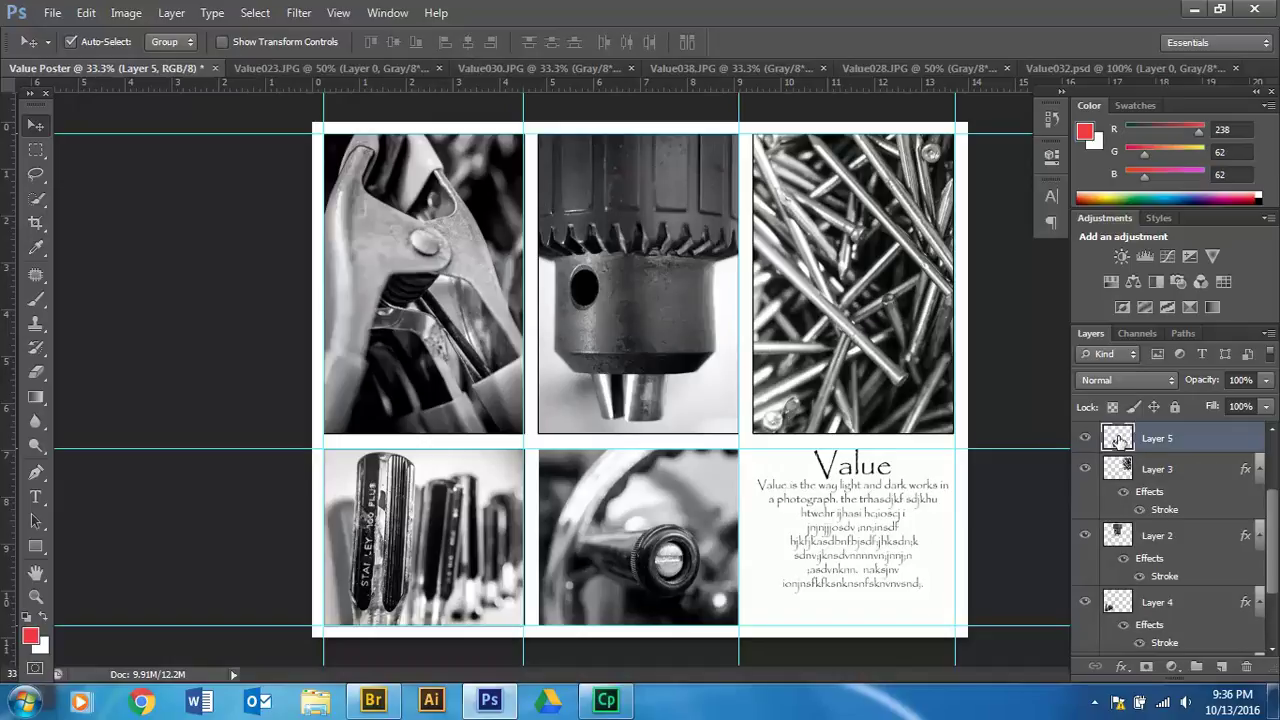
- Add the default 4 px black outside Stroke to the handwheel photo on Layer 5
click(1121, 666)
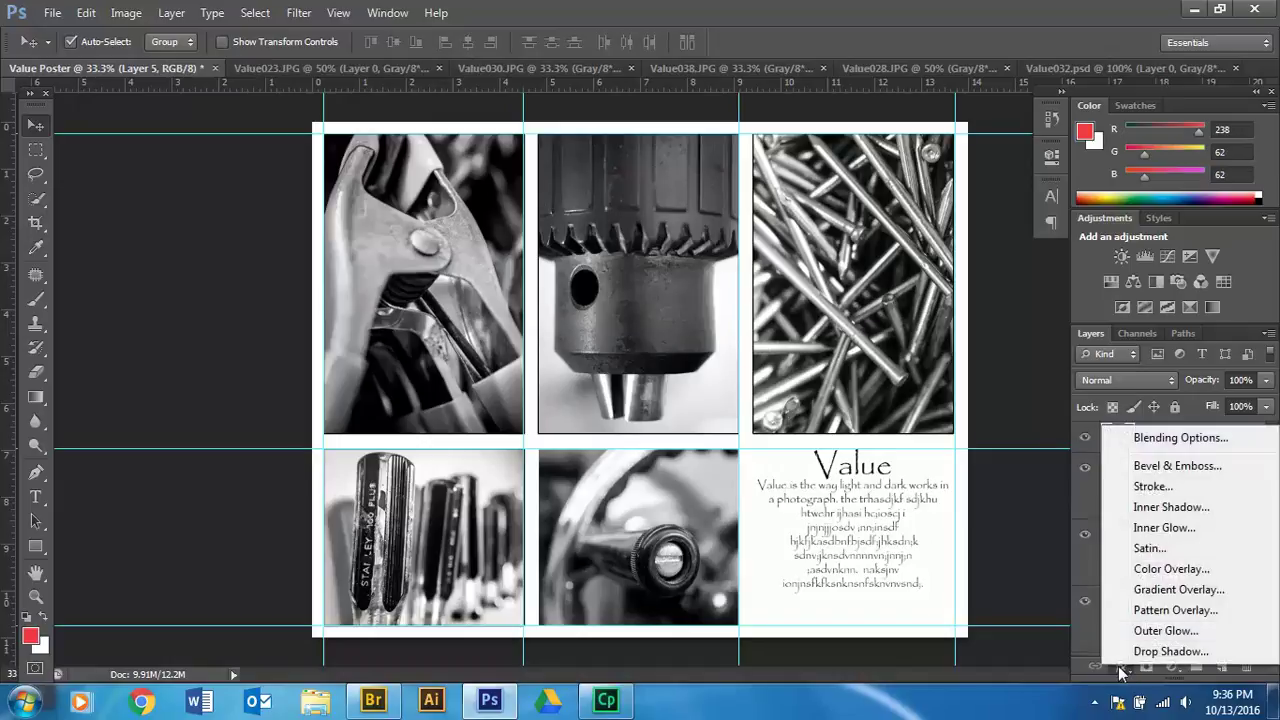
click(1152, 487)
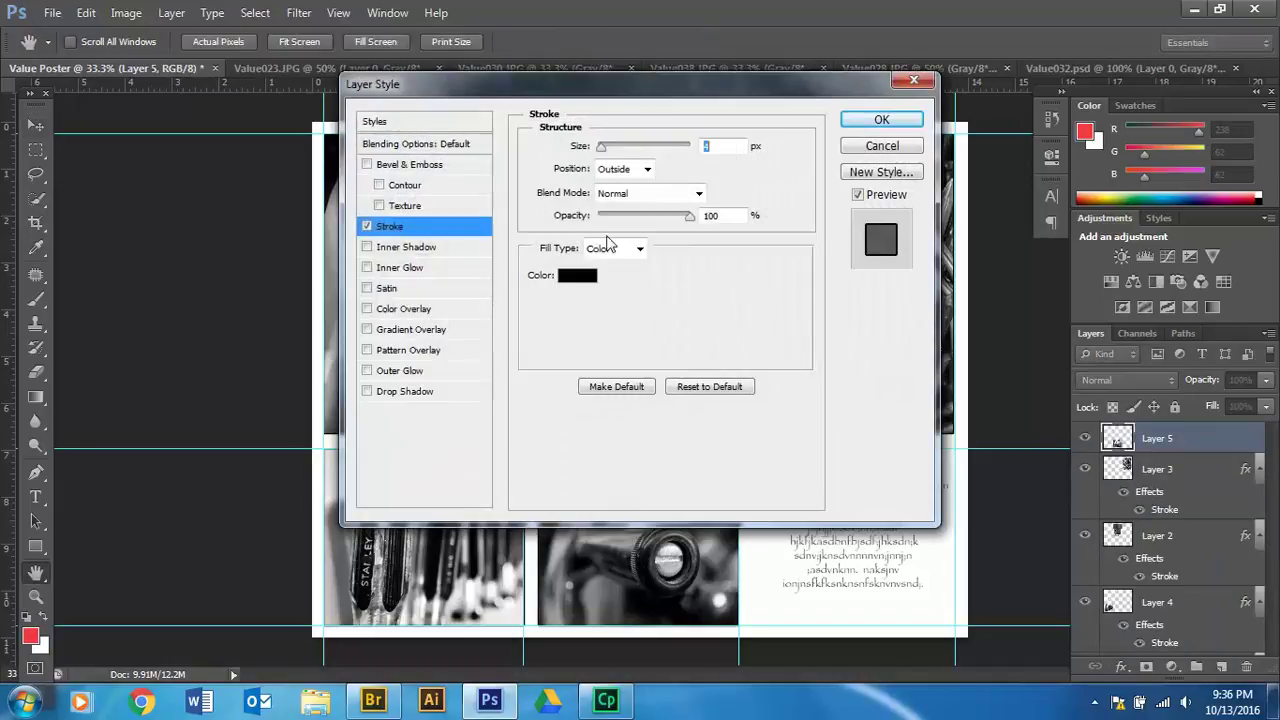
click(881, 119)
key(v)
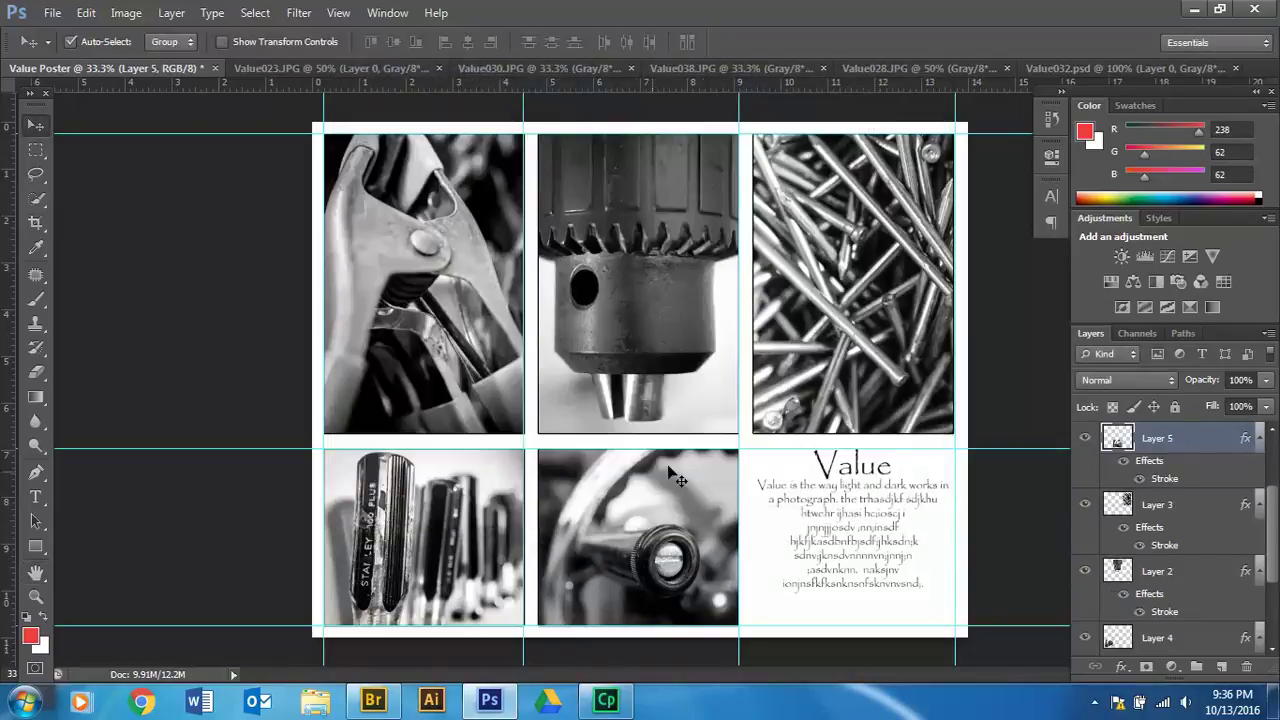
- Move all vertical and horizontal guides off the poster into the empty area around the canvas
click(770, 558)
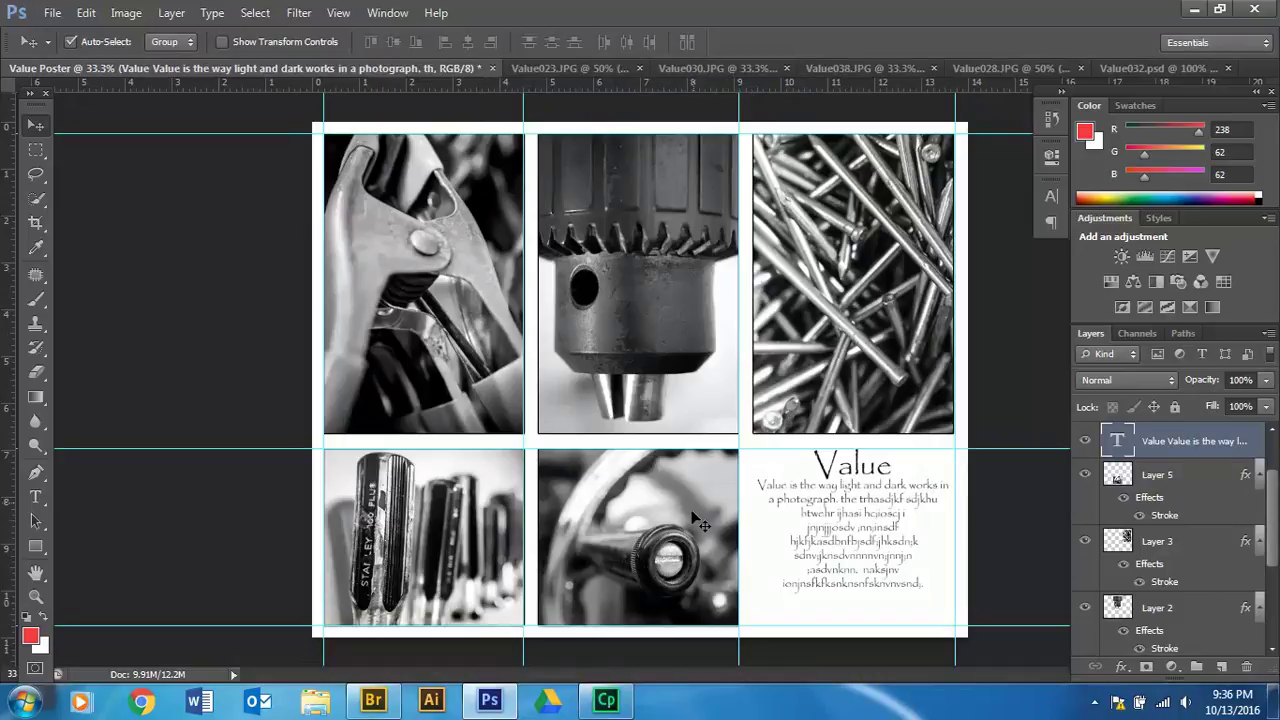
drag(523, 97, 93, 115)
drag(324, 113, 131, 128)
drag(738, 108, 168, 118)
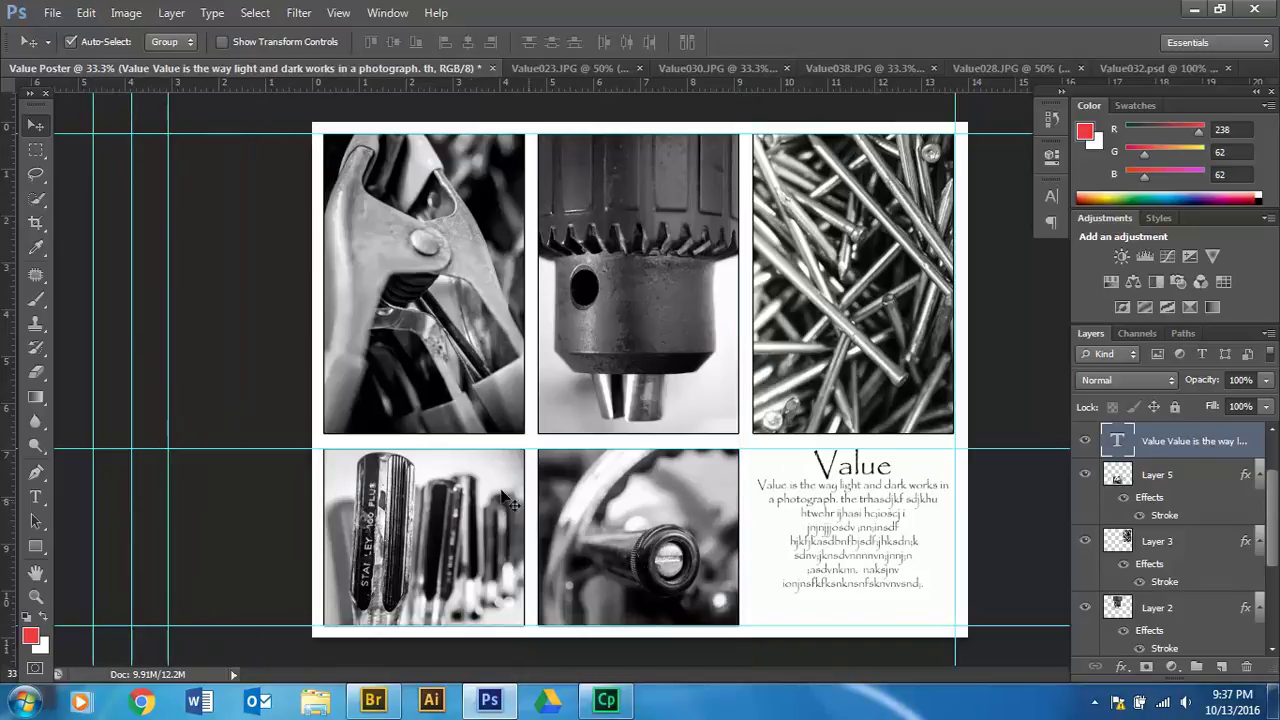
drag(258, 448, 300, 657)
click(268, 632)
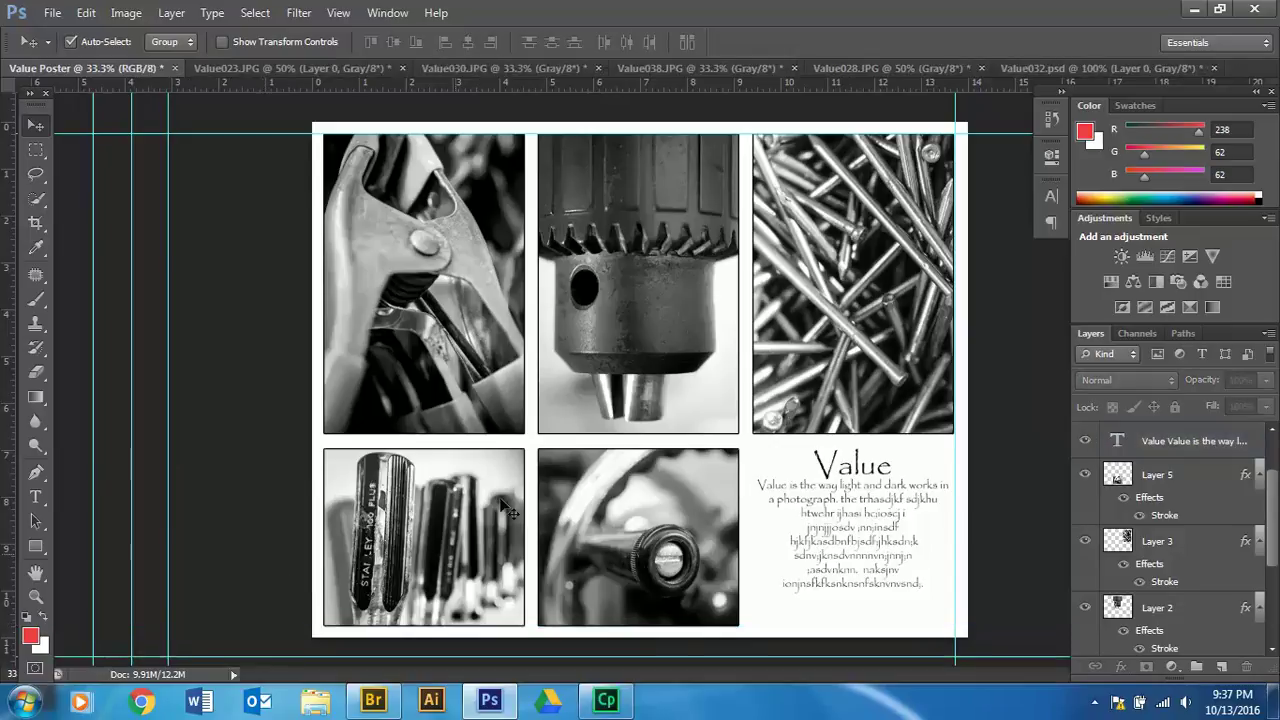
drag(962, 104, 992, 100)
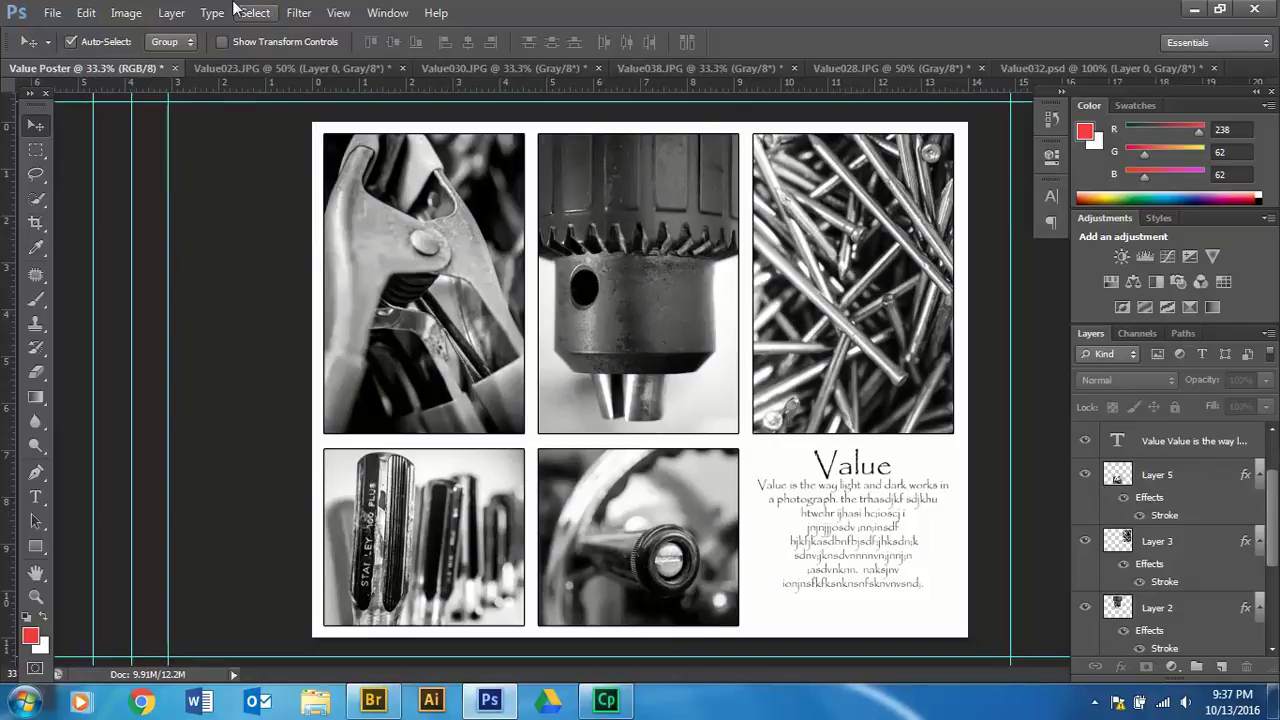
- Create a solid color fill layer named Color Fill 1 in red ee3e3e
click(171, 12)
mouse_move(178, 38)
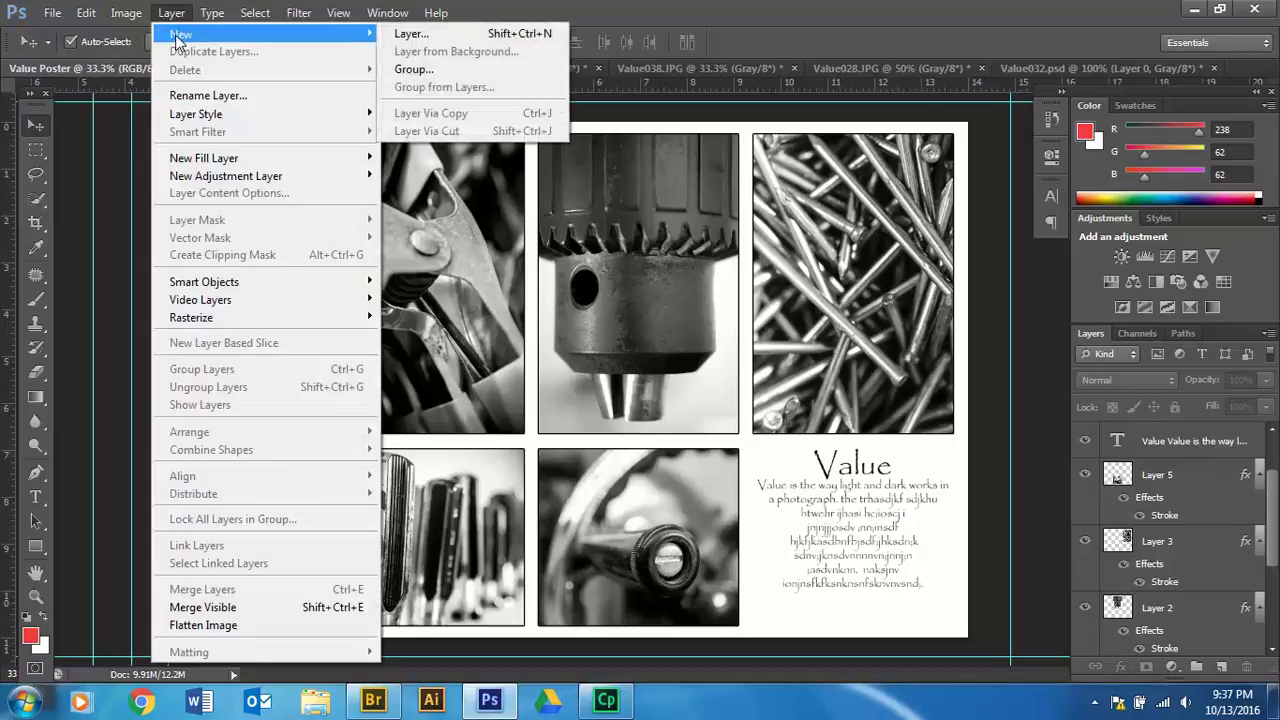
mouse_move(340, 160)
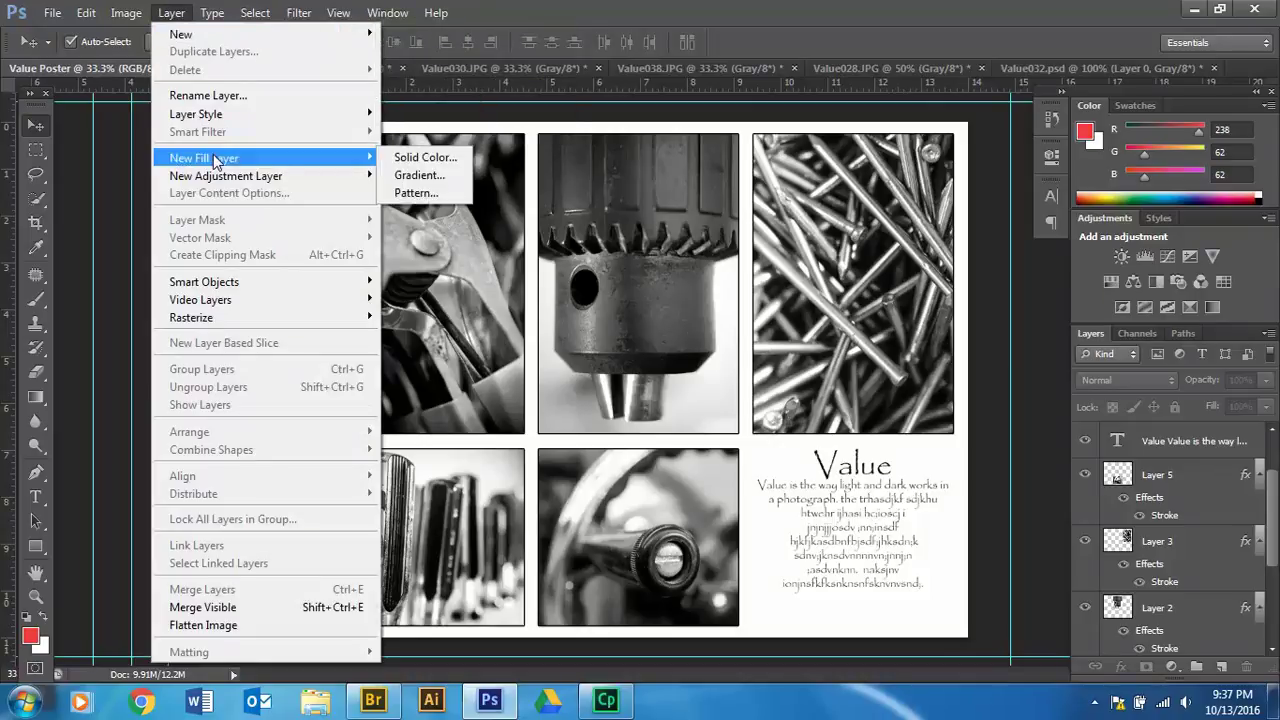
click(398, 160)
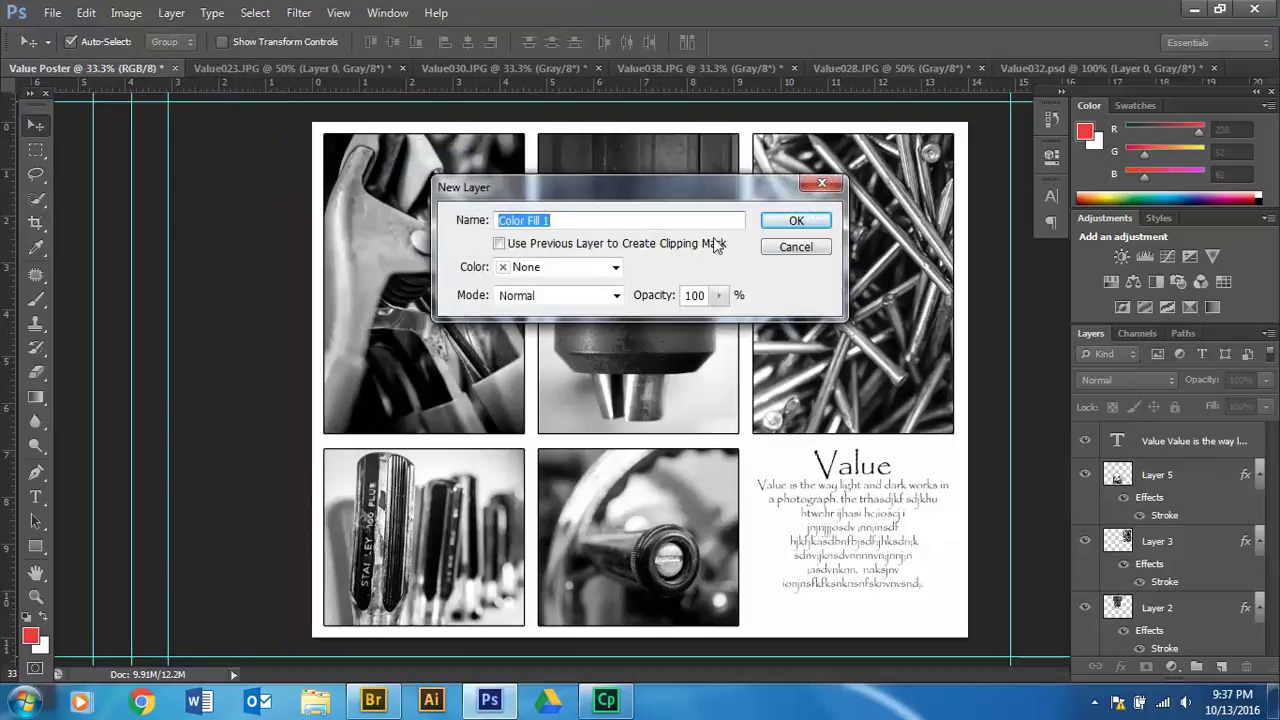
click(787, 221)
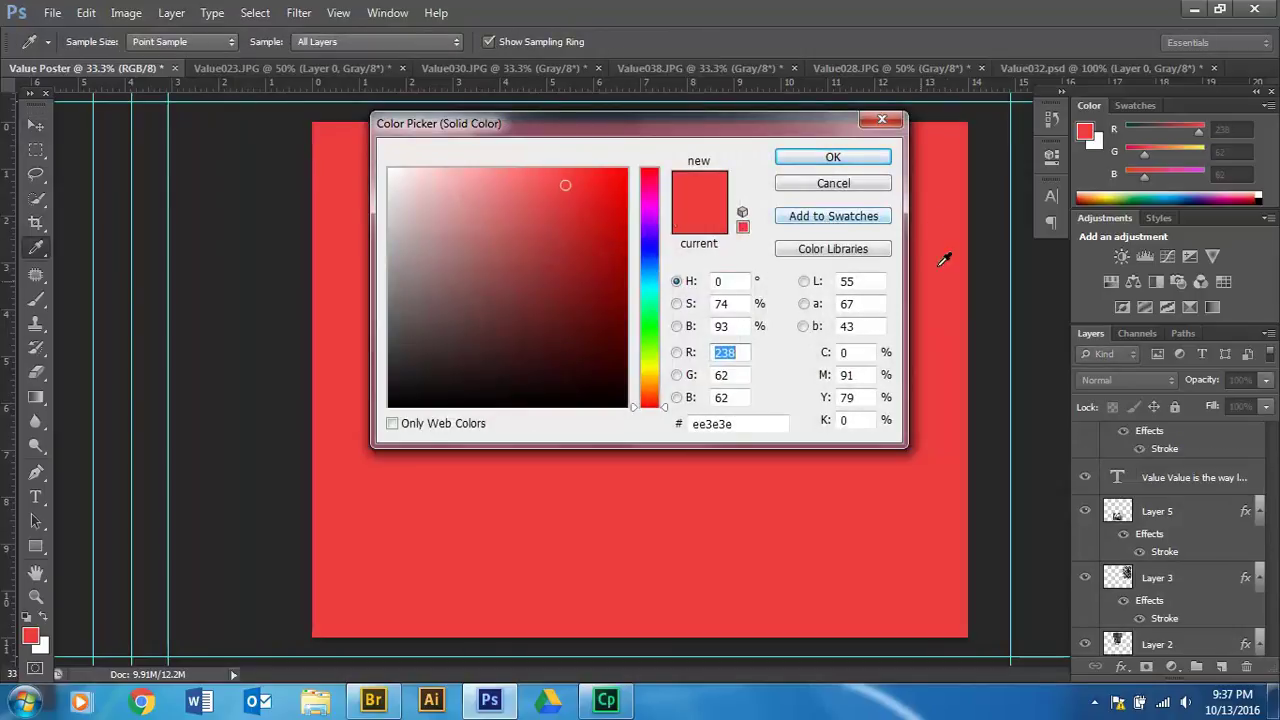
click(828, 158)
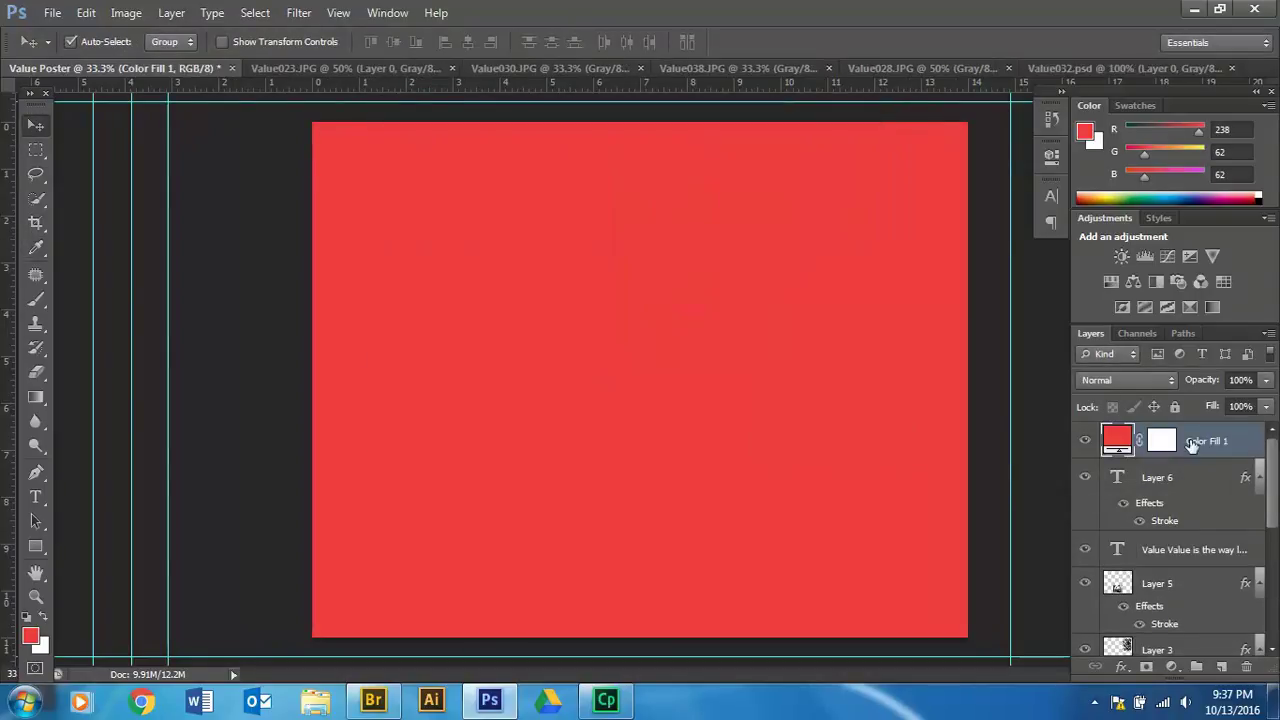
- Move the Color Fill 1 layer below all photo and text layers, directly above the Background
scroll(1216, 441, down, 2)
scroll(1228, 428, up, 2)
scroll(1215, 500, down, 5)
drag(1205, 697, 1212, 614)
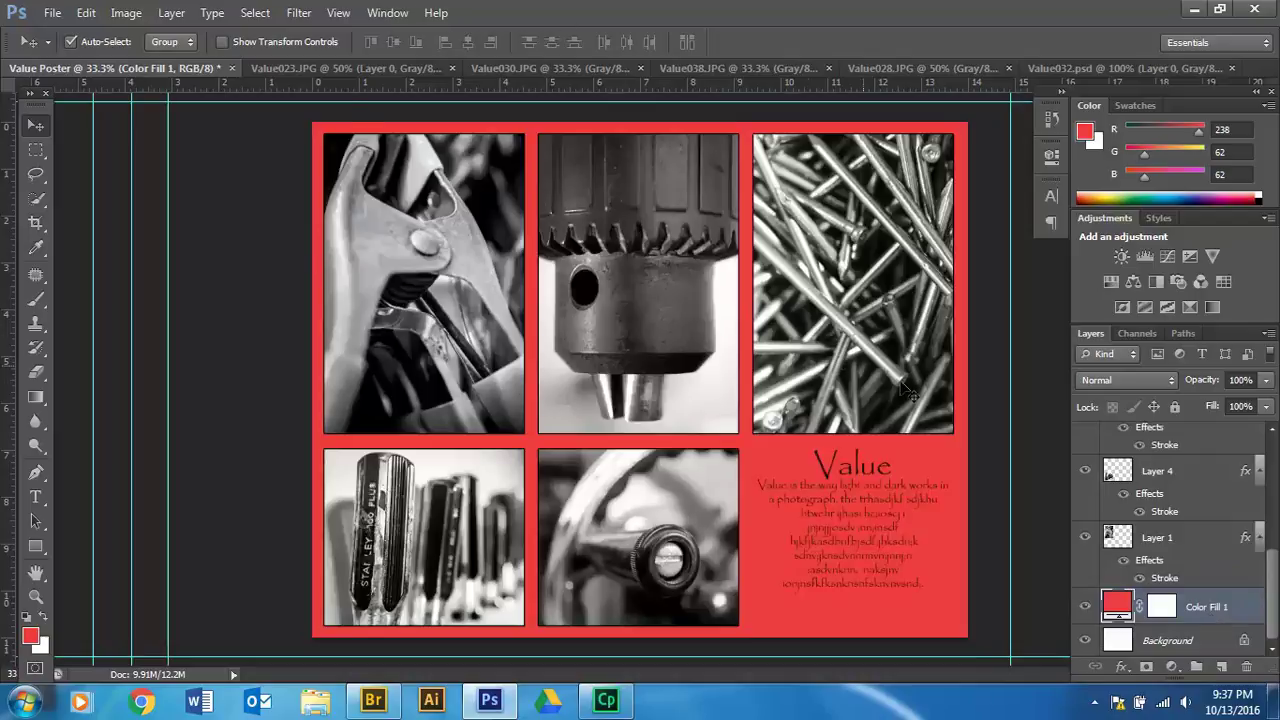
- Try pale pink shades for the Color Fill 1 layer, ending with eee1e1
double_click(1117, 605)
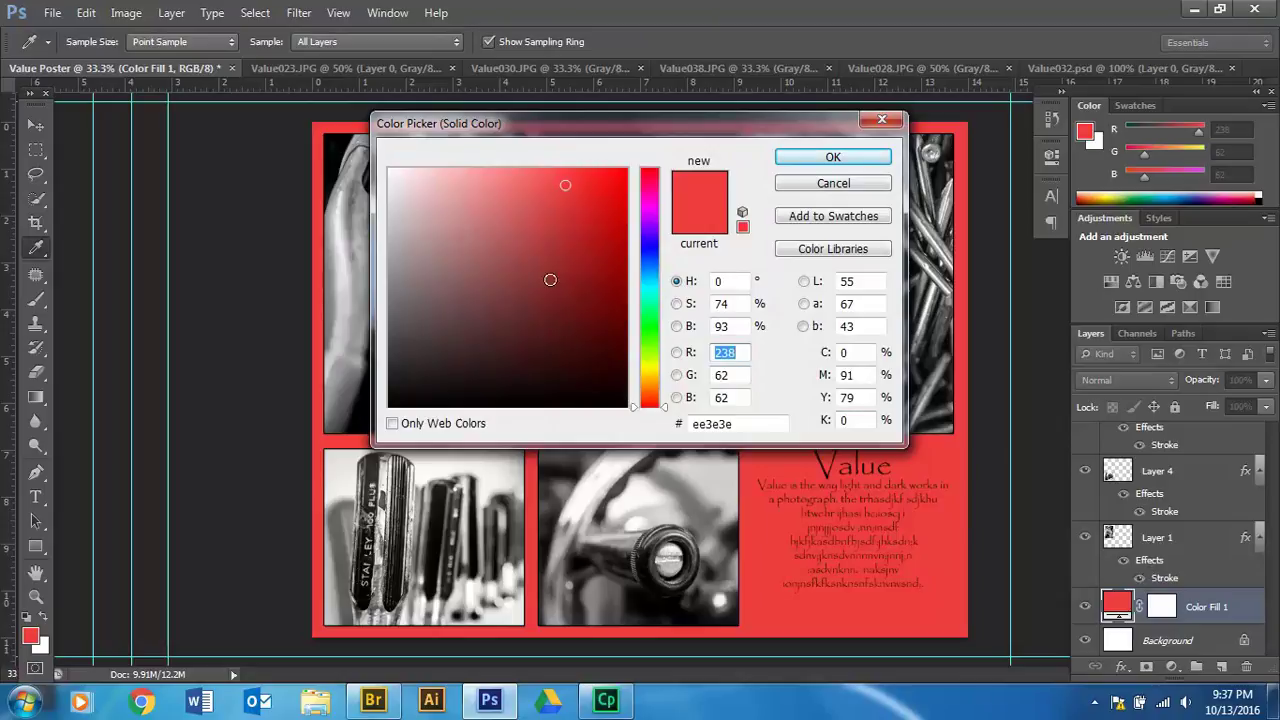
drag(485, 204, 430, 176)
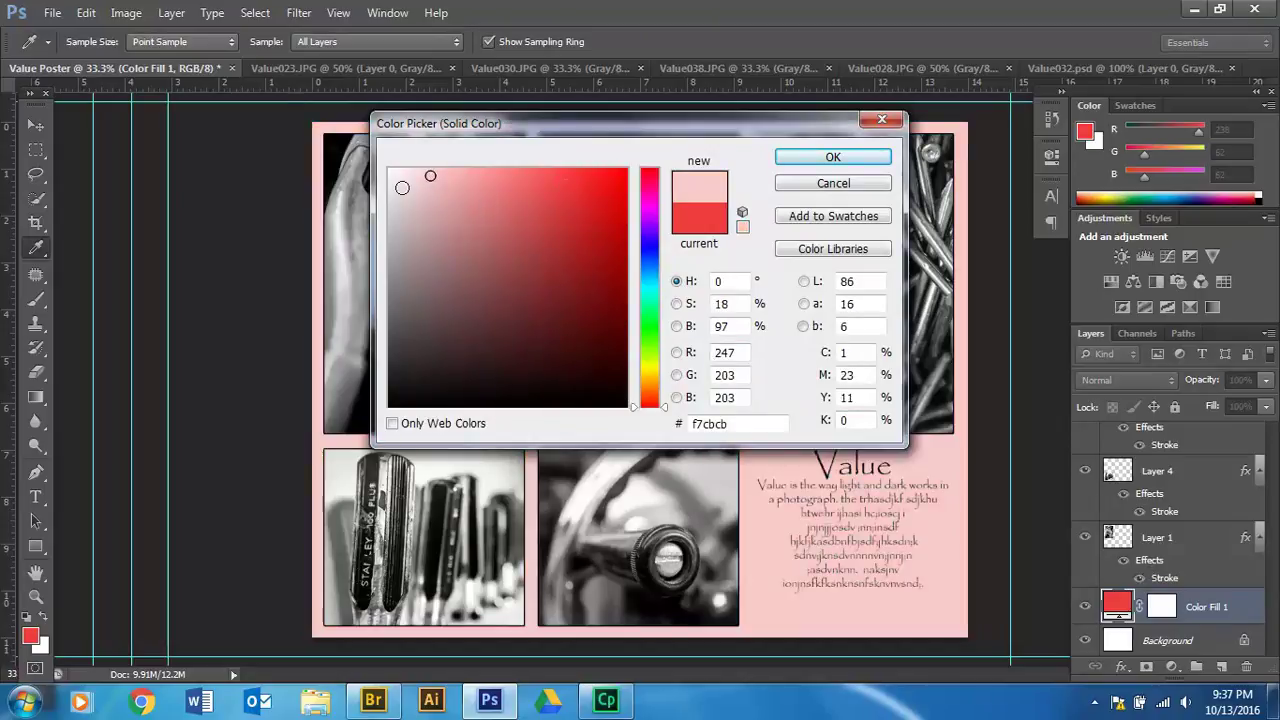
click(403, 183)
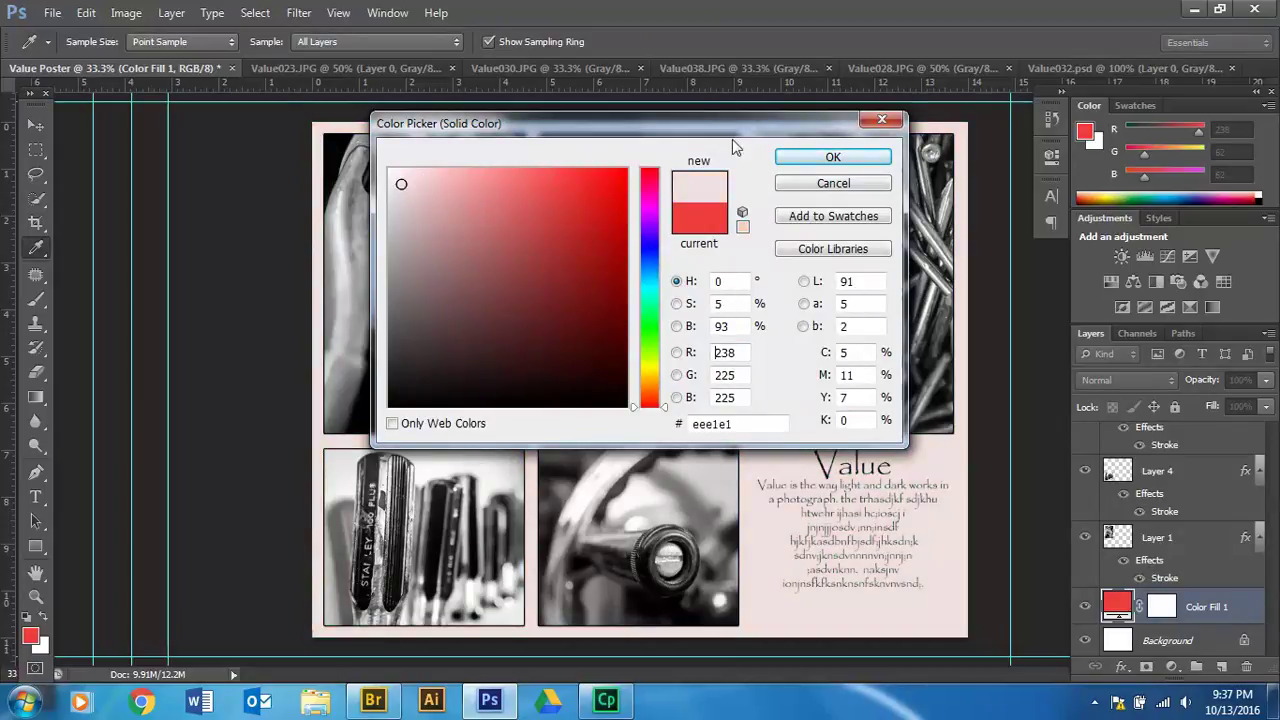
- Change the Color Fill 1 layer's color to muted blue 94acc1 to preview it behind the photos, and delete that fill layer
click(647, 269)
click(478, 268)
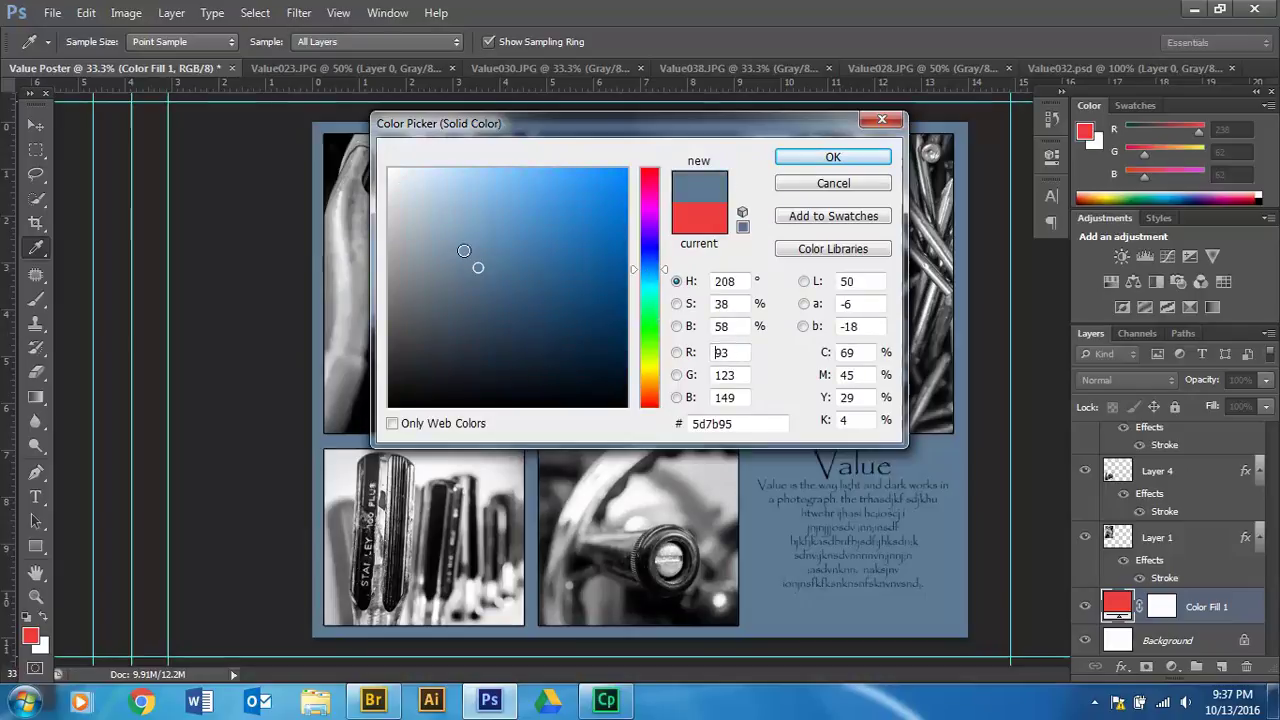
click(444, 226)
drag(545, 128, 14, 99)
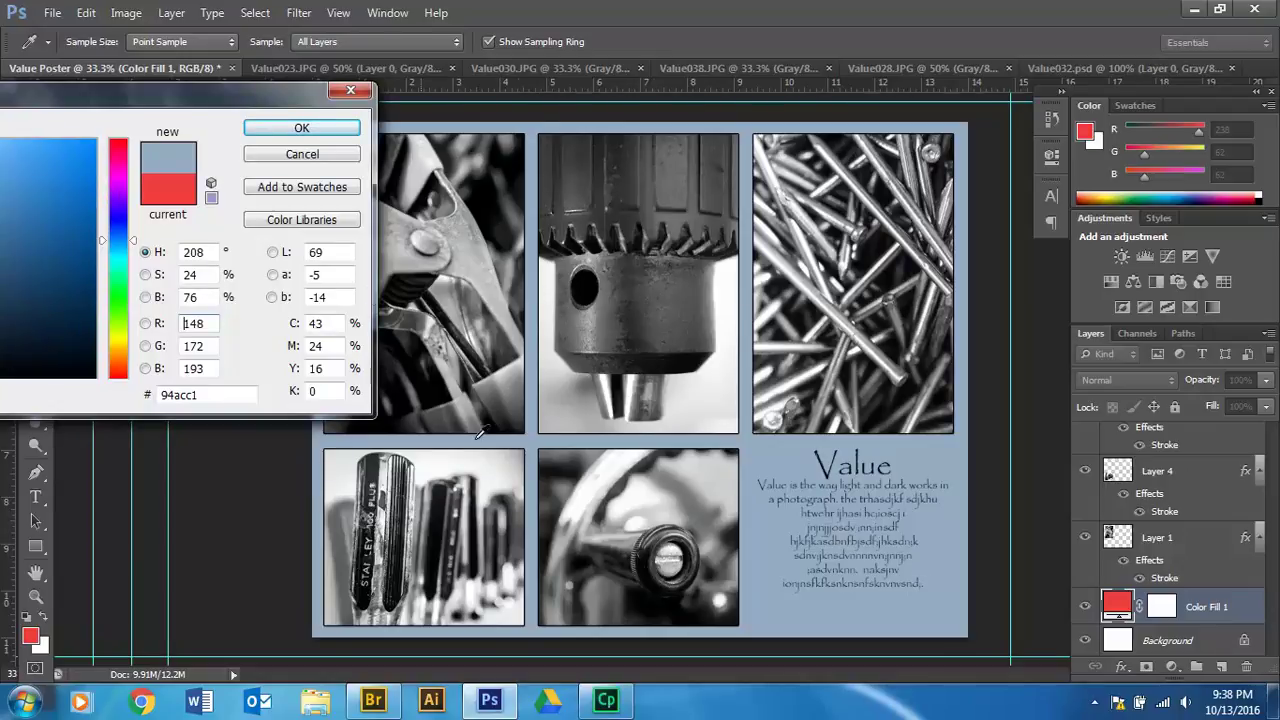
drag(216, 101, 740, 183)
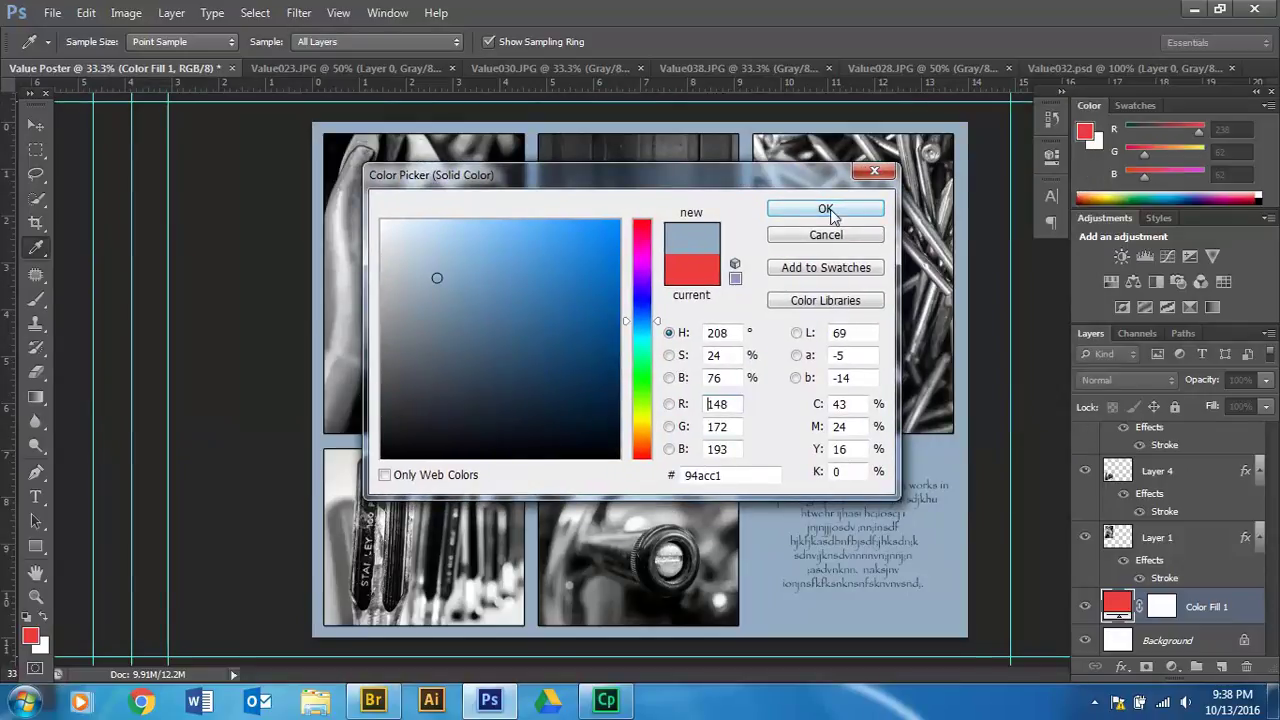
click(826, 210)
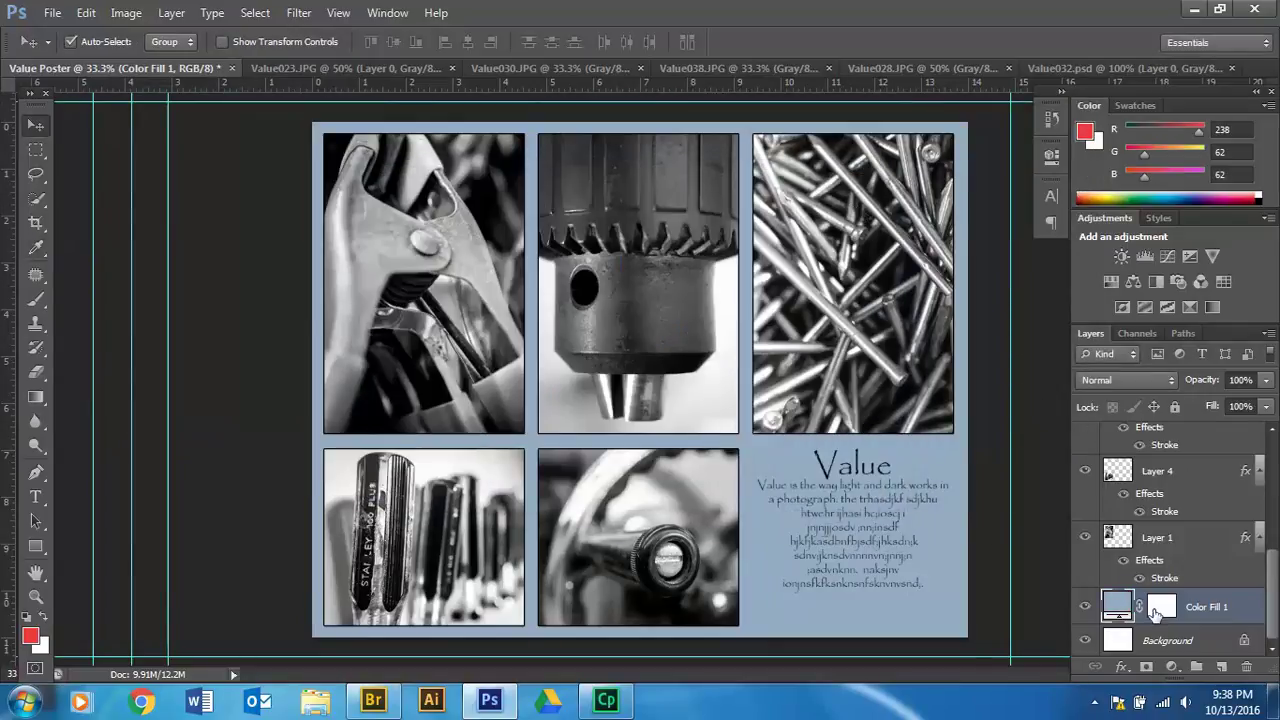
key(Delete)
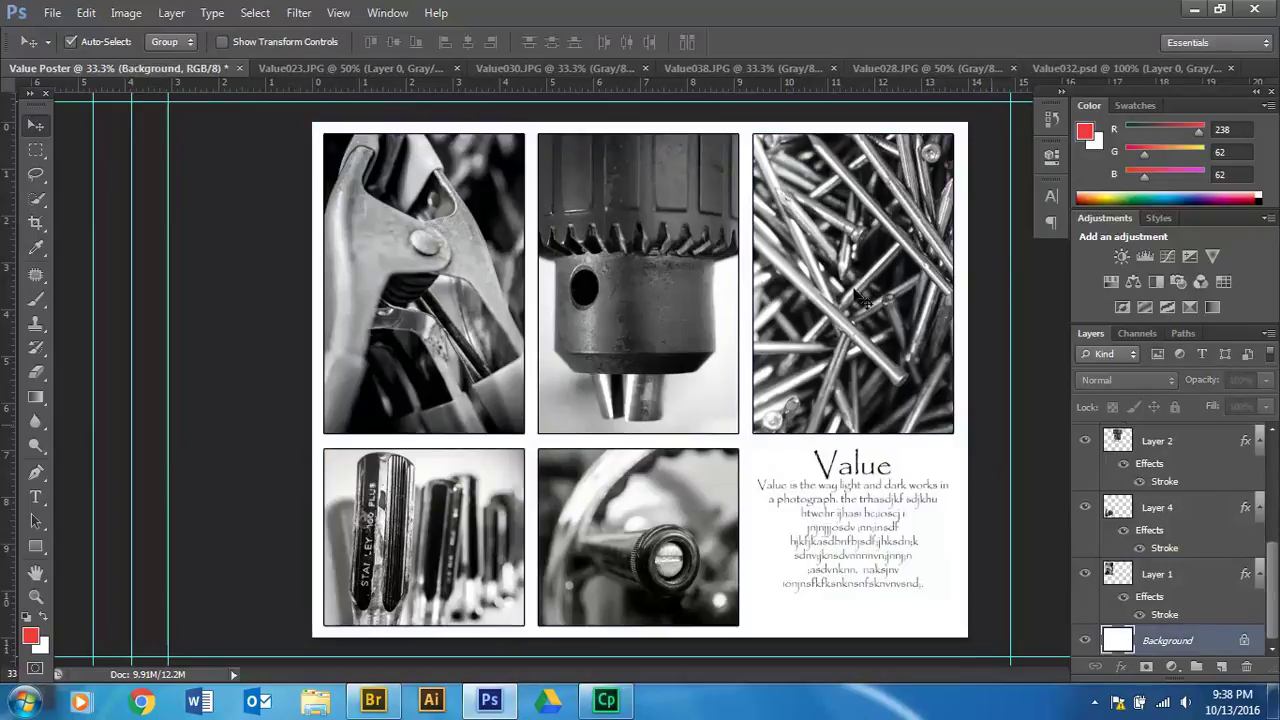
- Create a gradient fill layer directly above the Background layer
click(165, 15)
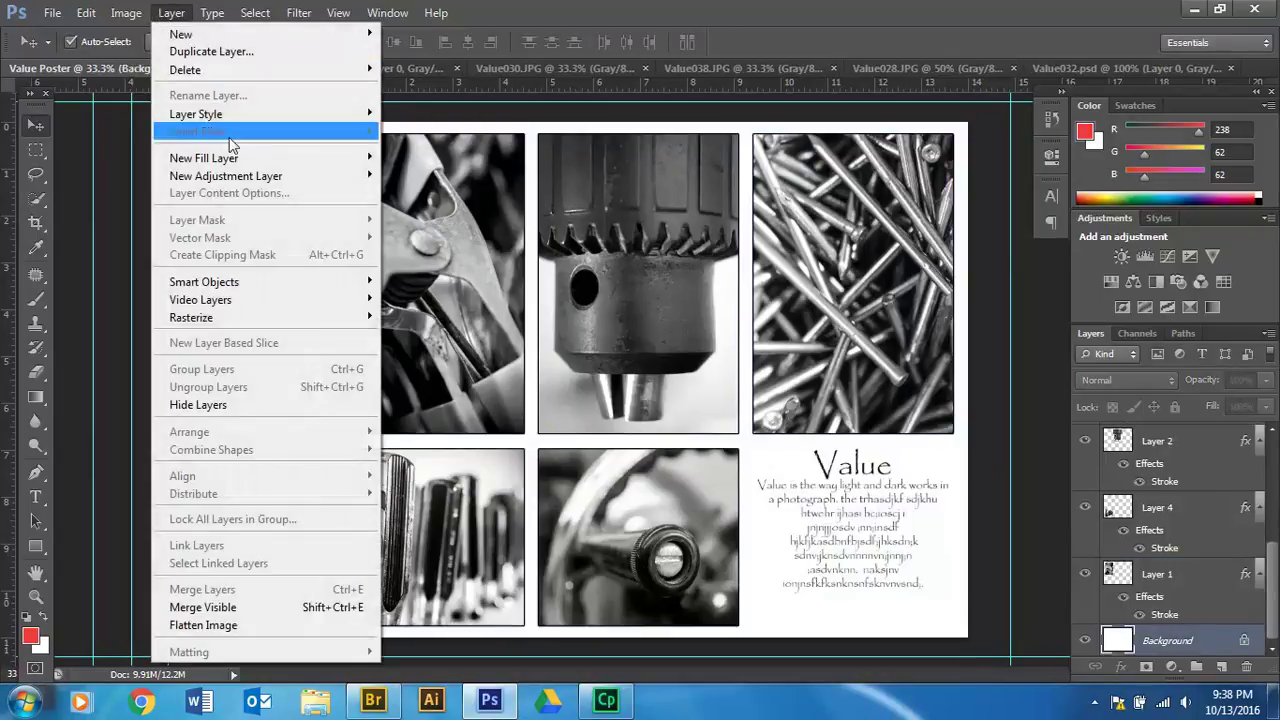
mouse_move(360, 158)
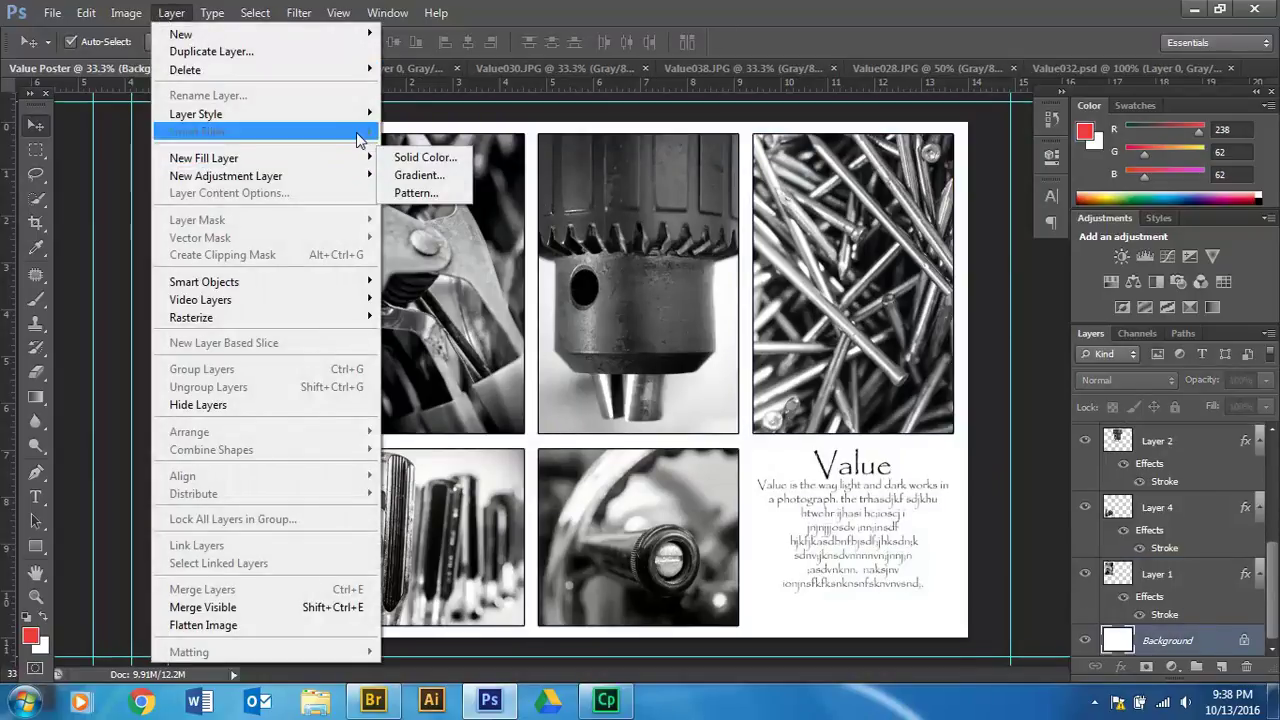
click(415, 175)
click(800, 224)
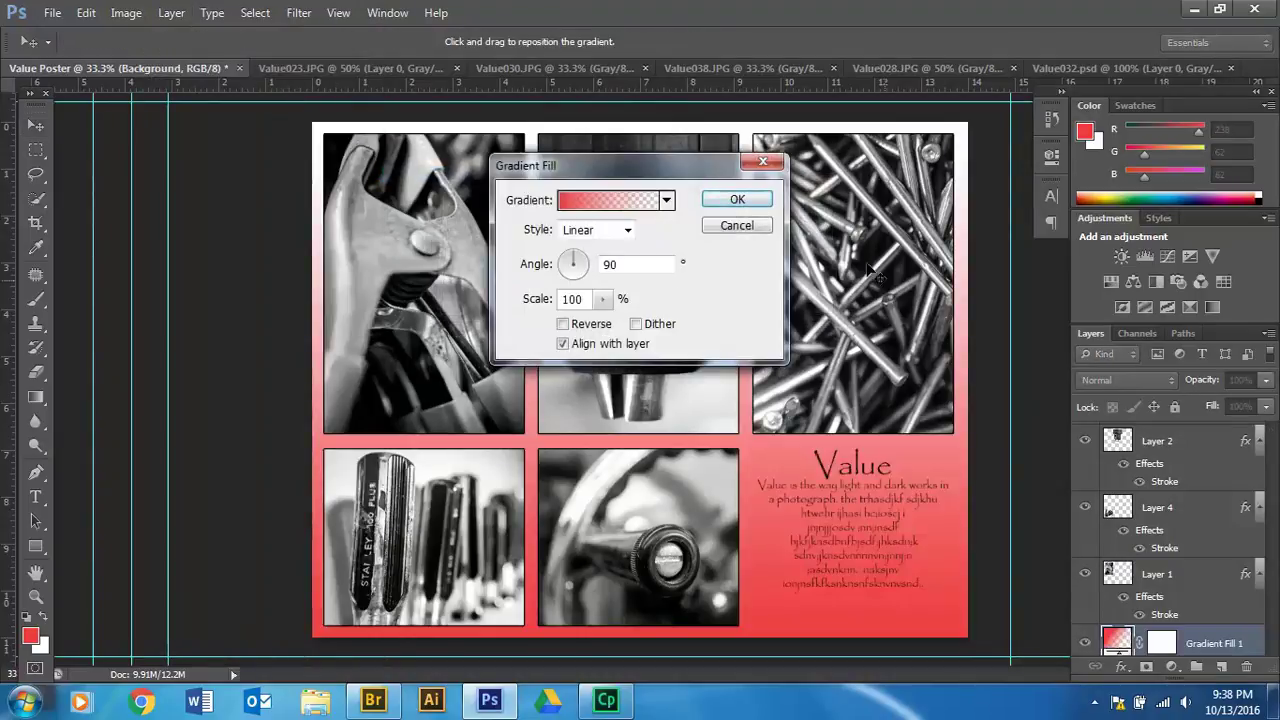
- Preview the Red, Green and Orange, Yellow, Orange gradient presets, and choose the Foreground to Transparent preset for the fill
click(575, 204)
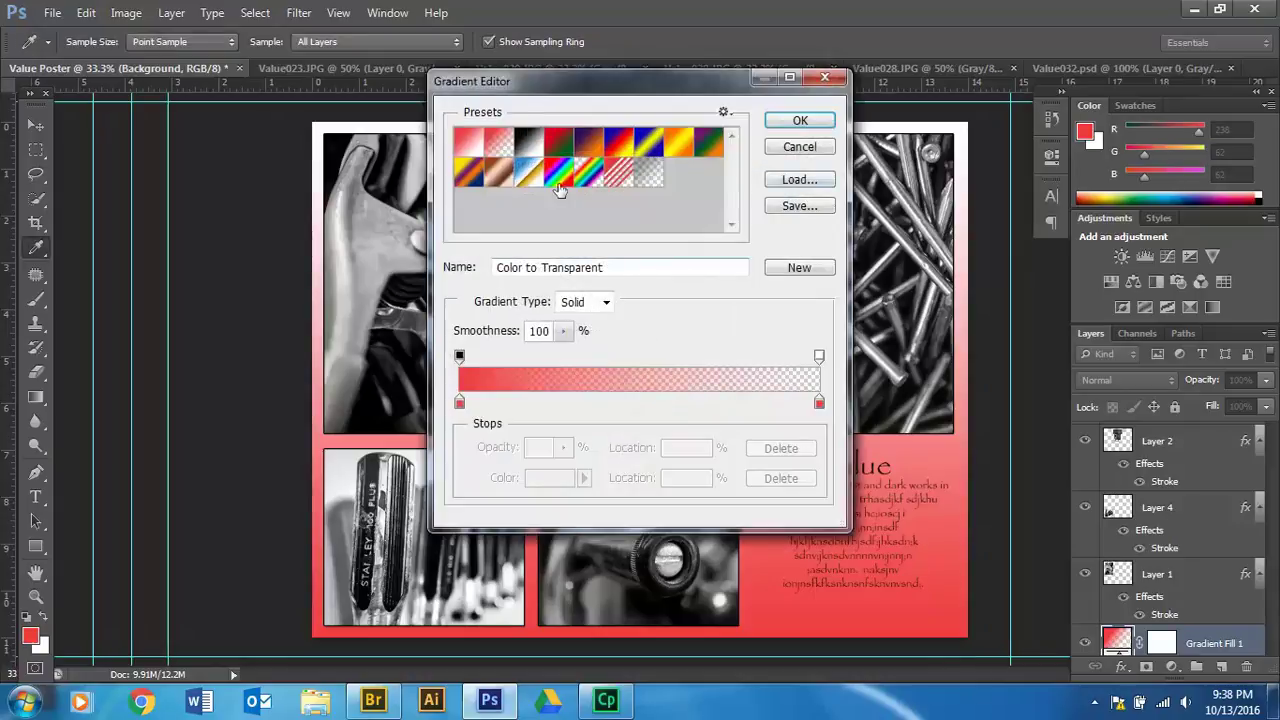
click(551, 154)
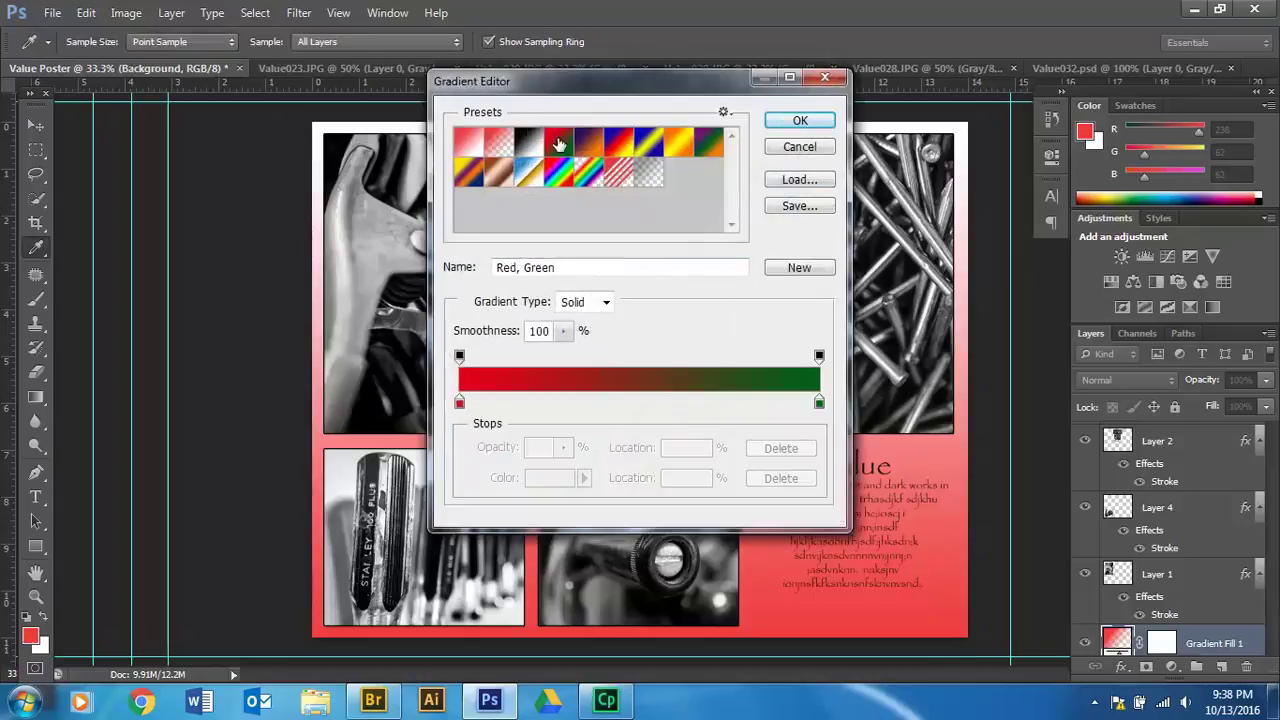
click(673, 147)
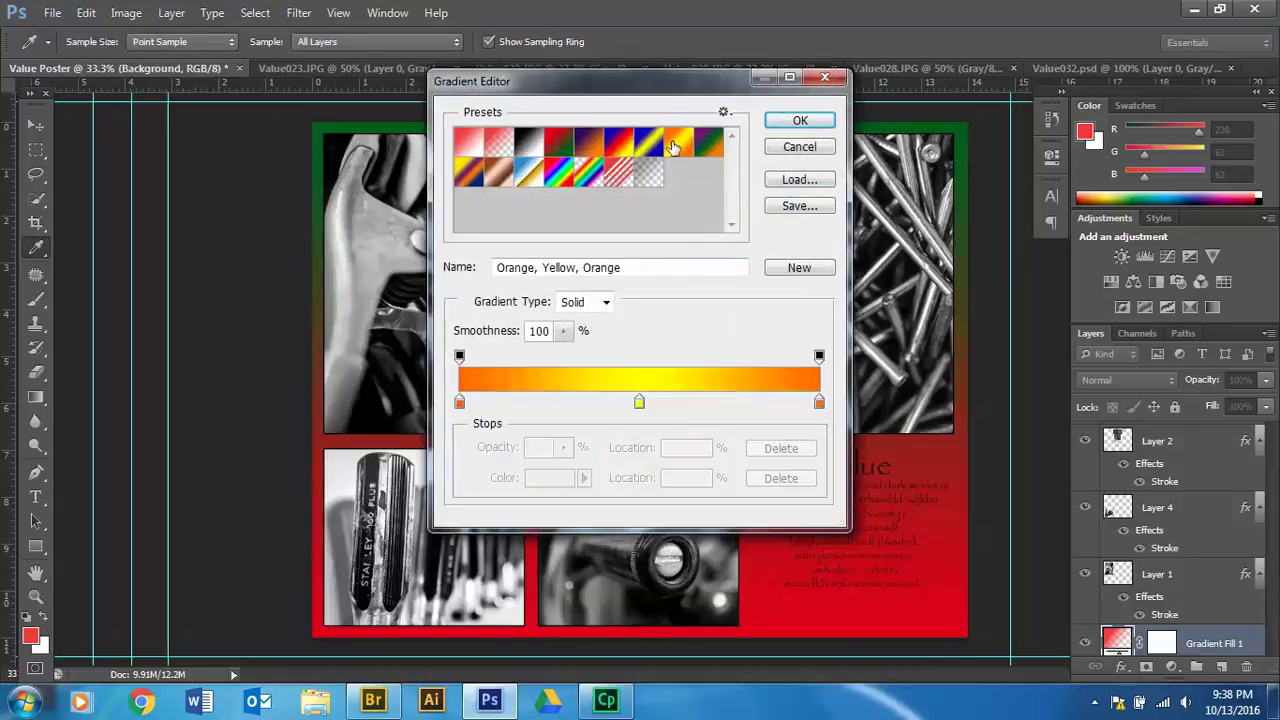
double_click(498, 143)
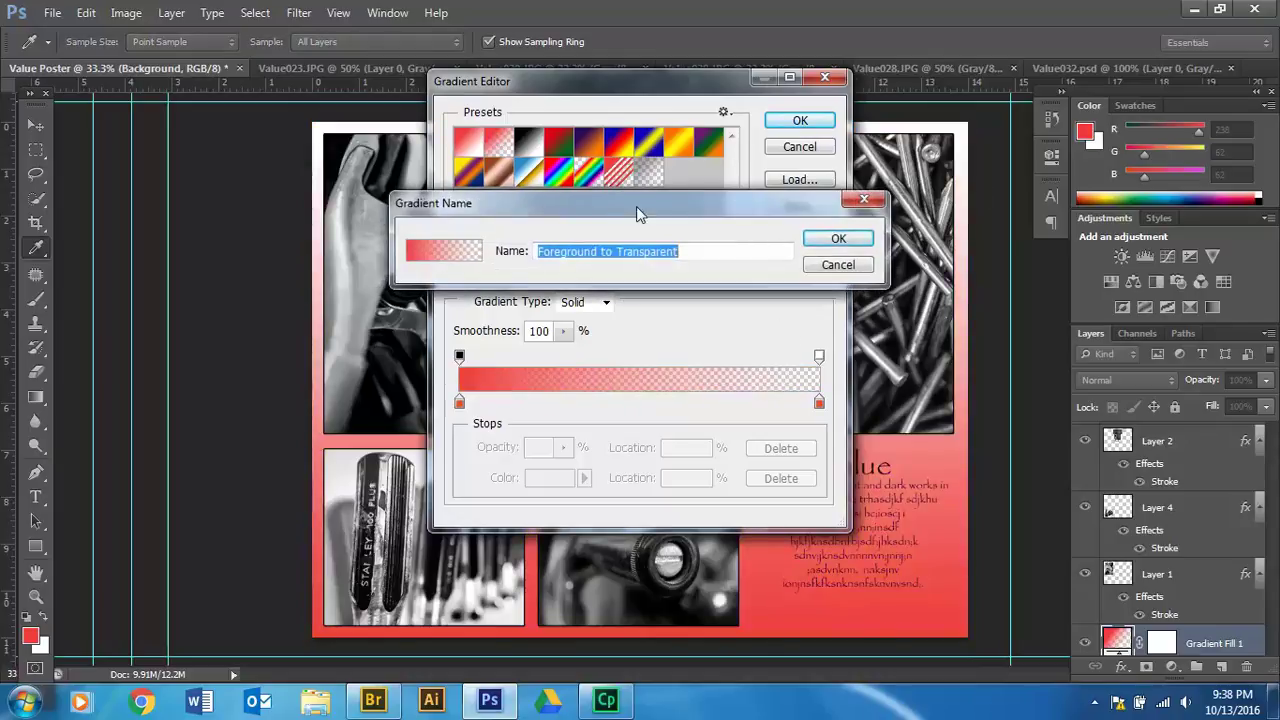
click(830, 240)
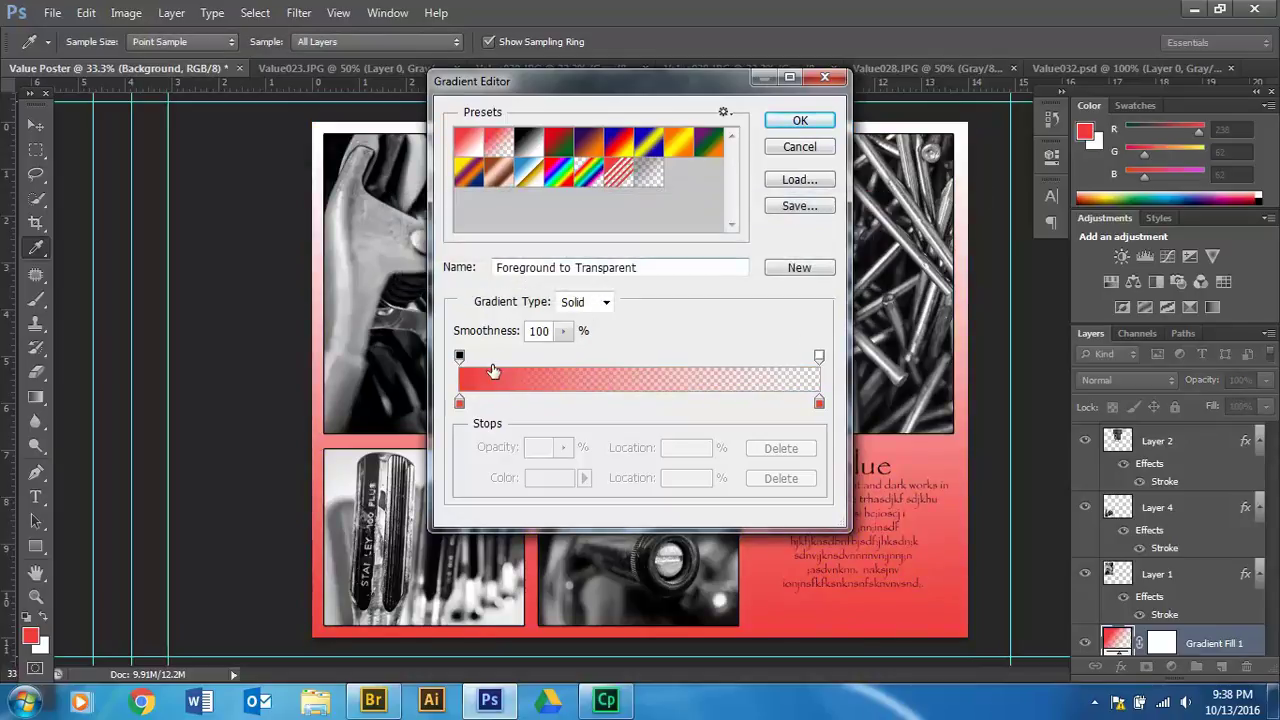
- Change the gradient's starting color stop to muted slate blue 54647e
click(460, 401)
double_click(461, 401)
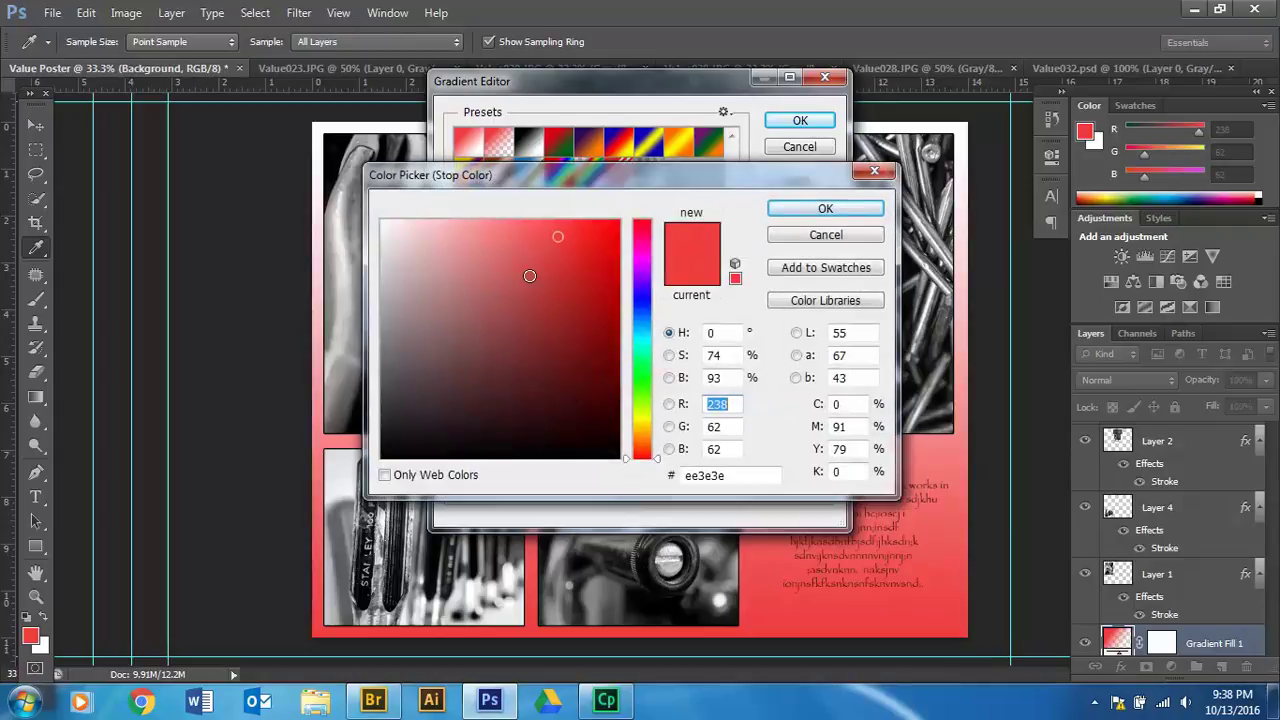
click(642, 314)
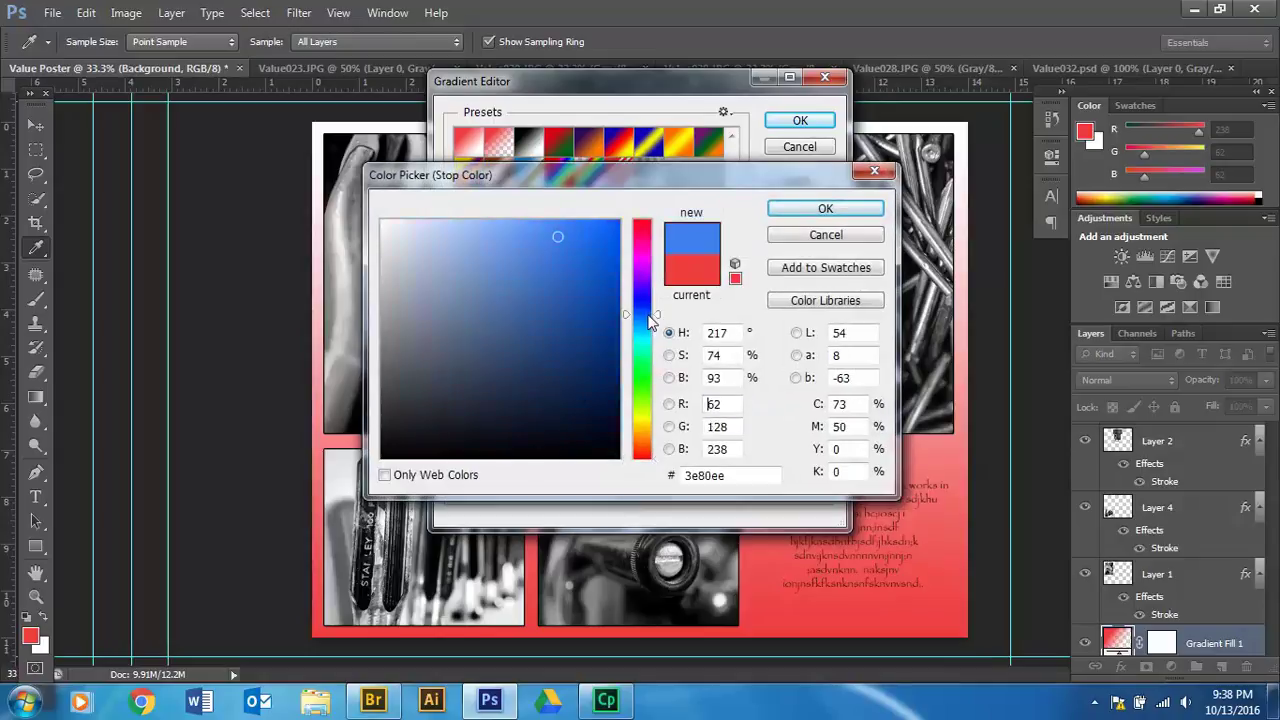
click(457, 355)
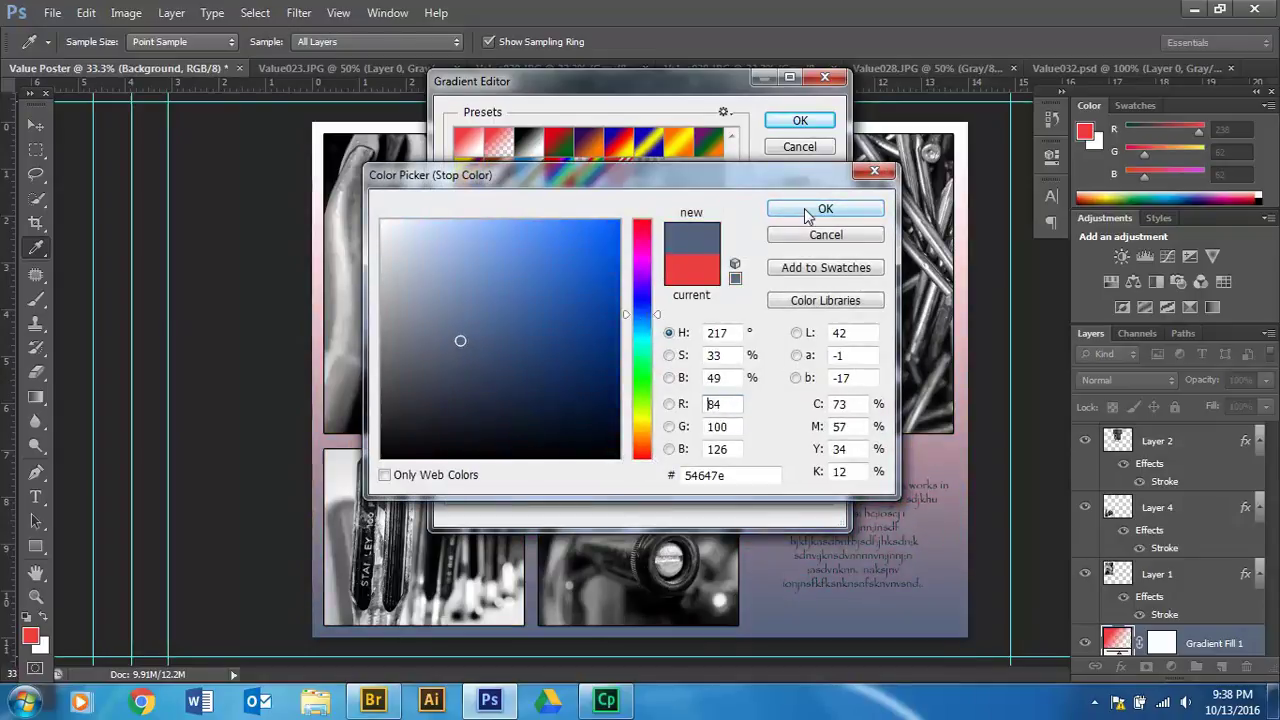
click(802, 208)
- Change the gradient's ending color stop to dark navy 020420, move it to the 50% location and accept the edited gradient
double_click(819, 403)
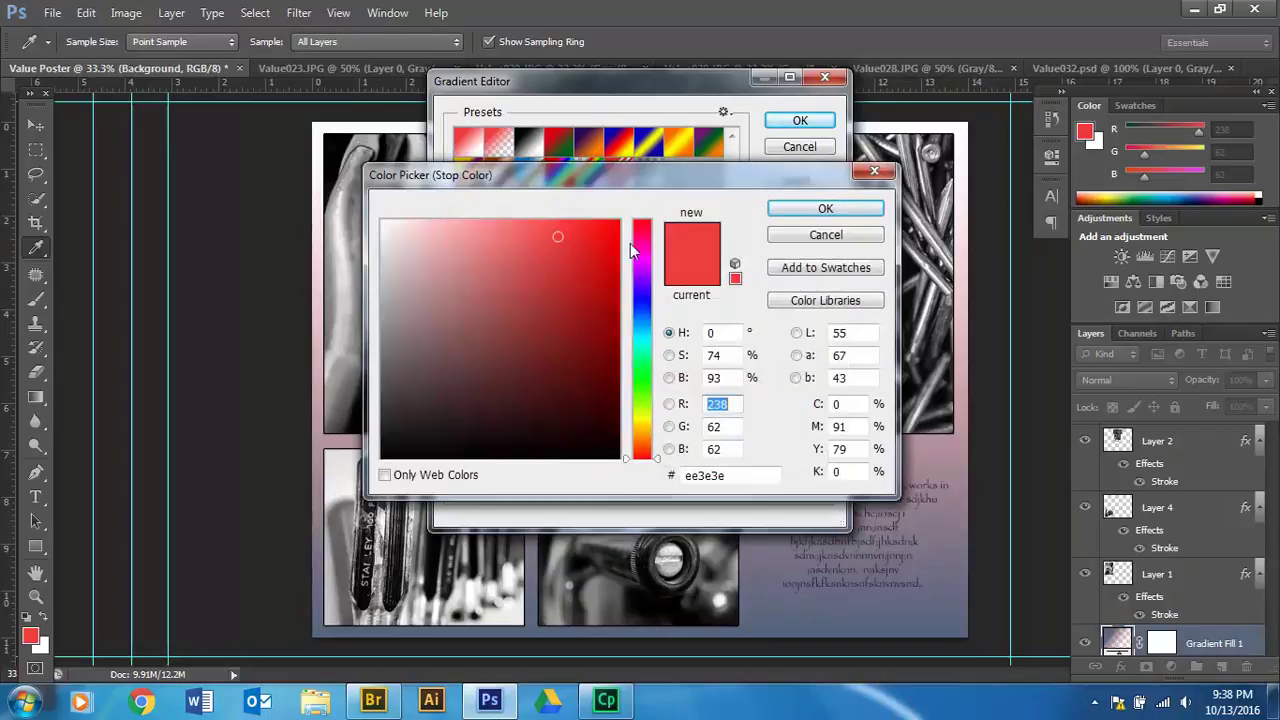
click(642, 302)
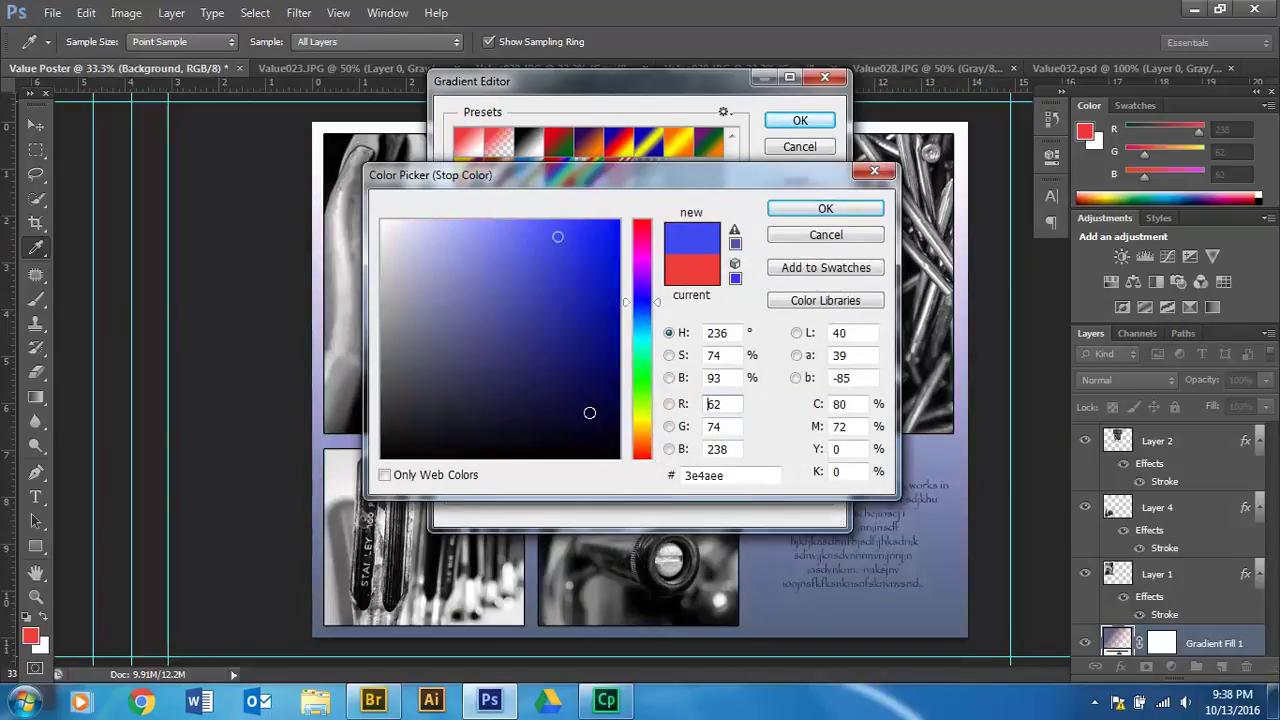
click(594, 411)
click(606, 428)
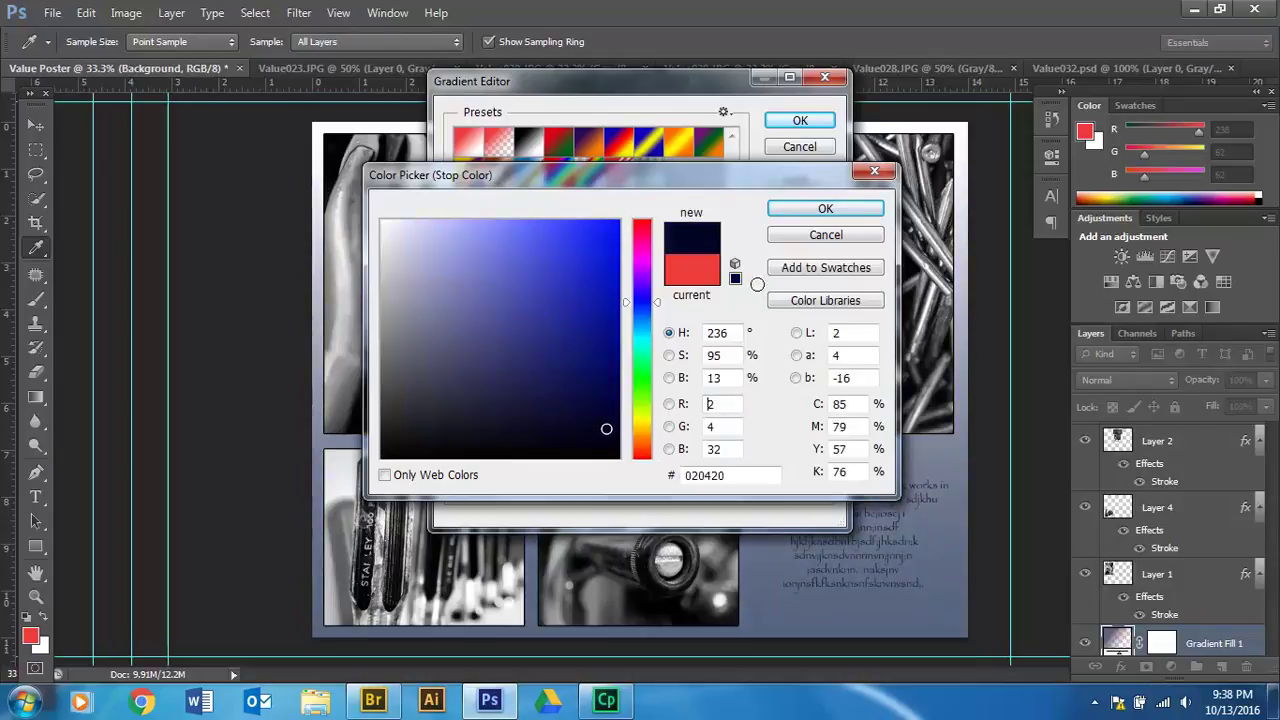
click(826, 209)
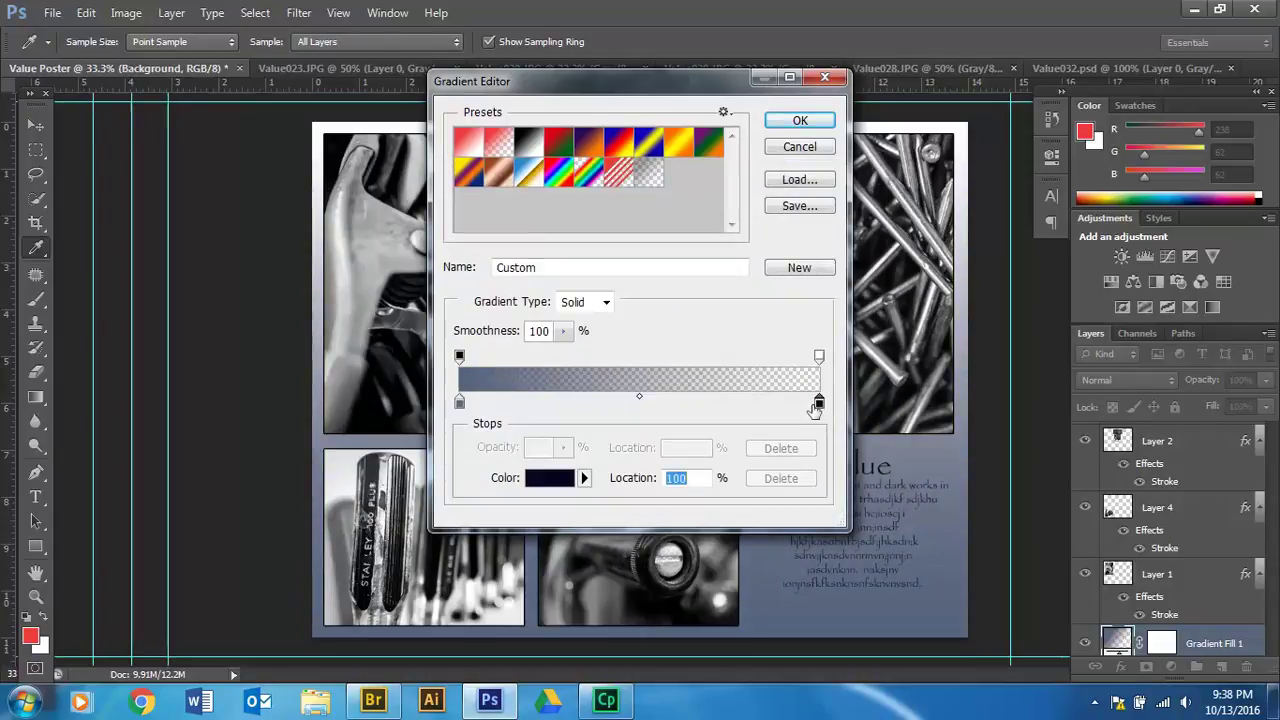
drag(819, 405, 639, 405)
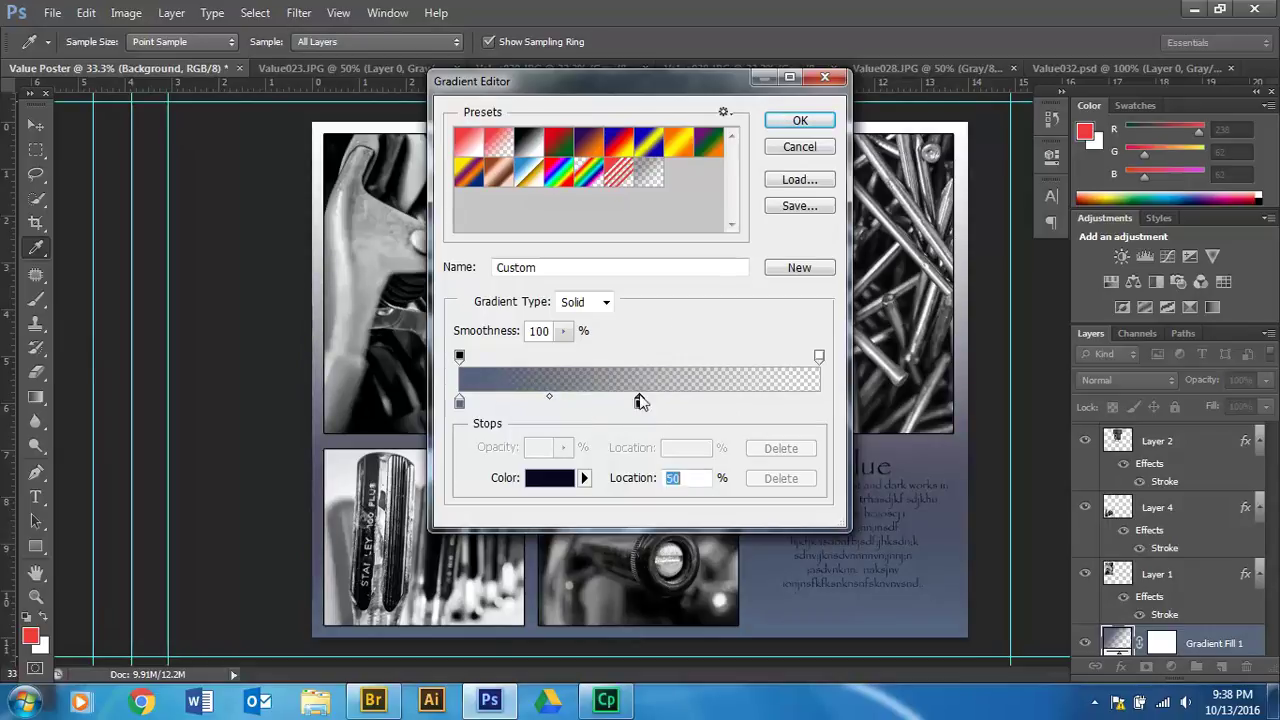
click(797, 121)
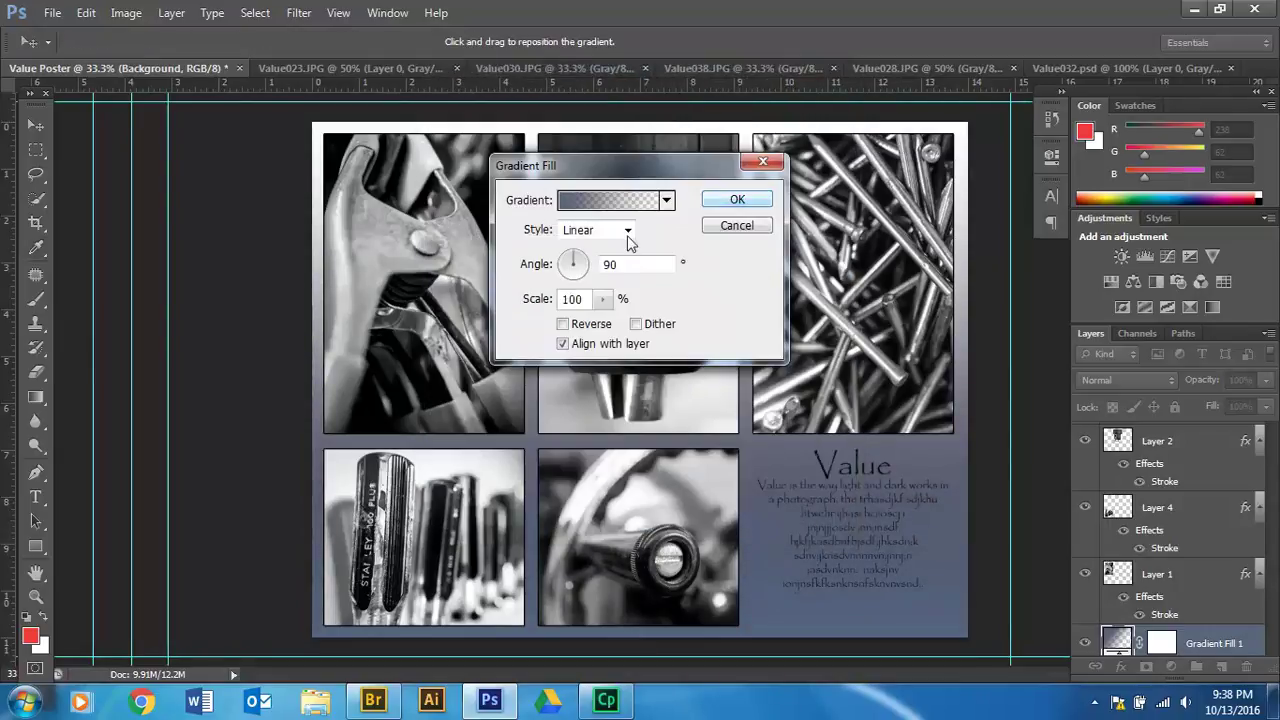
- Tilt the gradient fill's angle to 86.63° and apply the fill to the poster background
drag(615, 178, 985, 180)
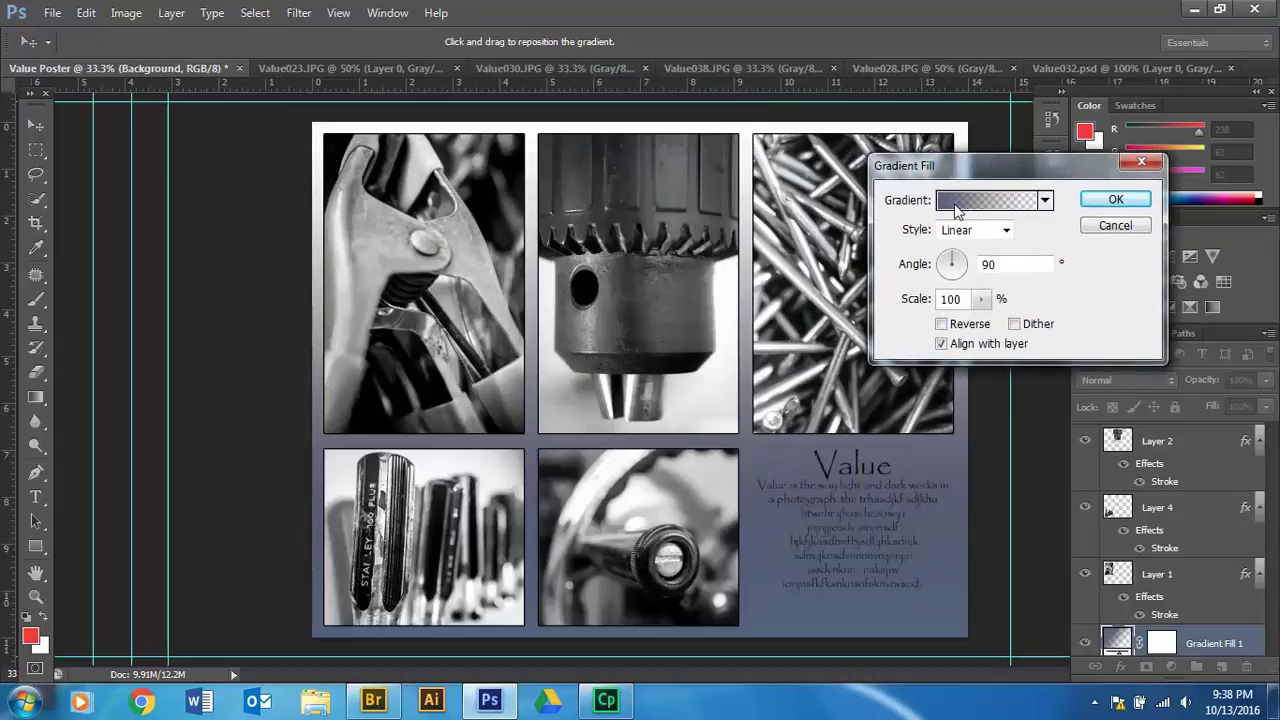
mouse_move(957, 262)
mouse_down()
mouse_move(940, 268)
mouse_move(968, 270)
mouse_move(940, 262)
mouse_move(955, 290)
mouse_move(955, 257)
mouse_up()
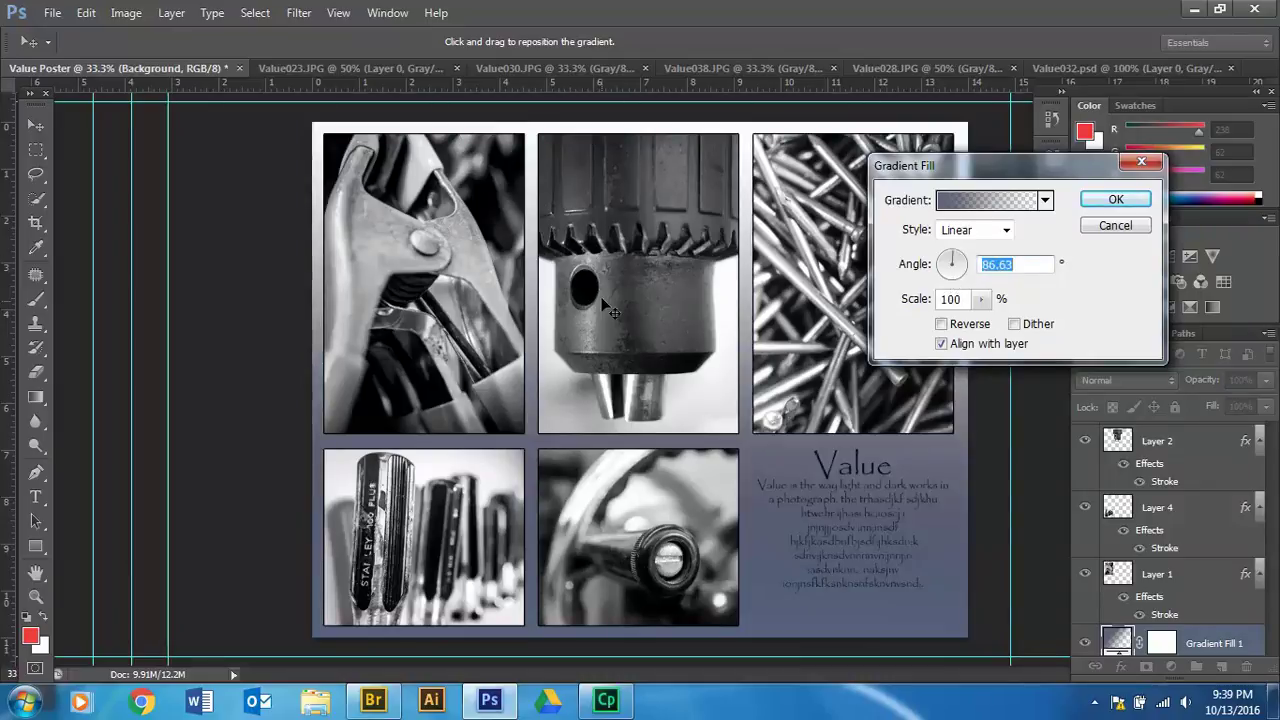
click(1116, 200)
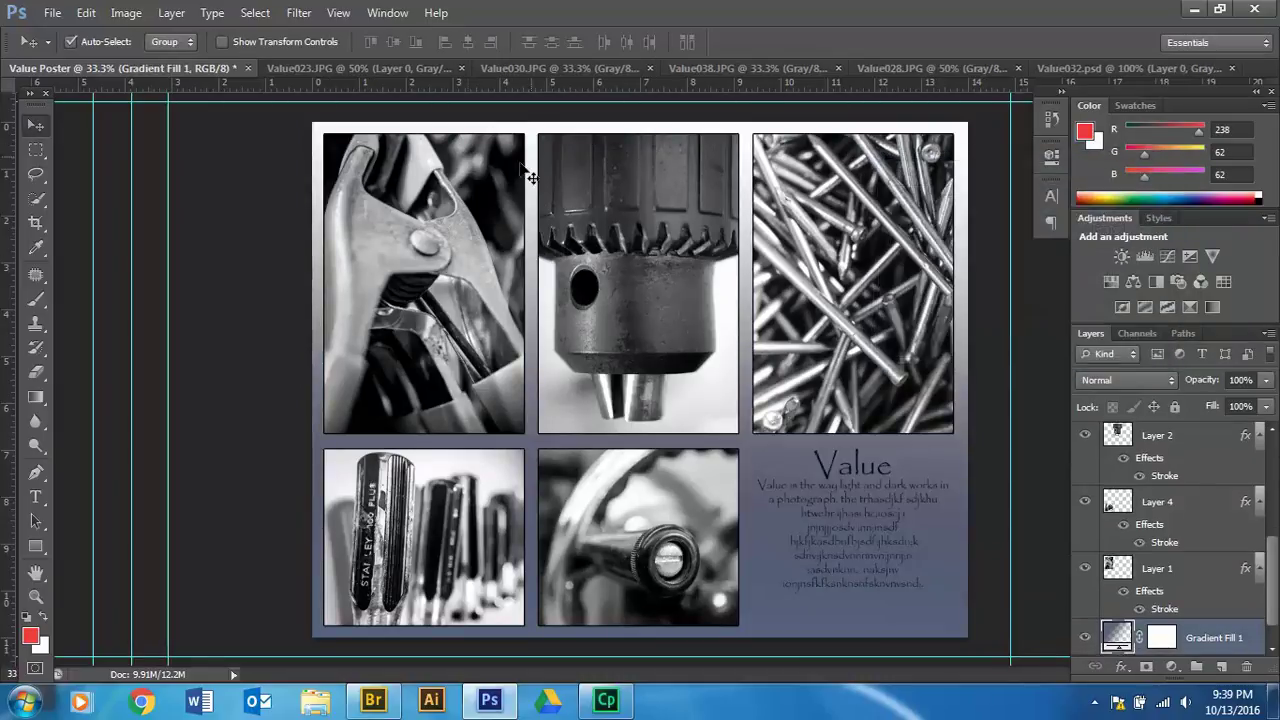
- Save the poster as Value Poster in Photoshop PSD format in the Macro folder, keeping its layers
click(54, 14)
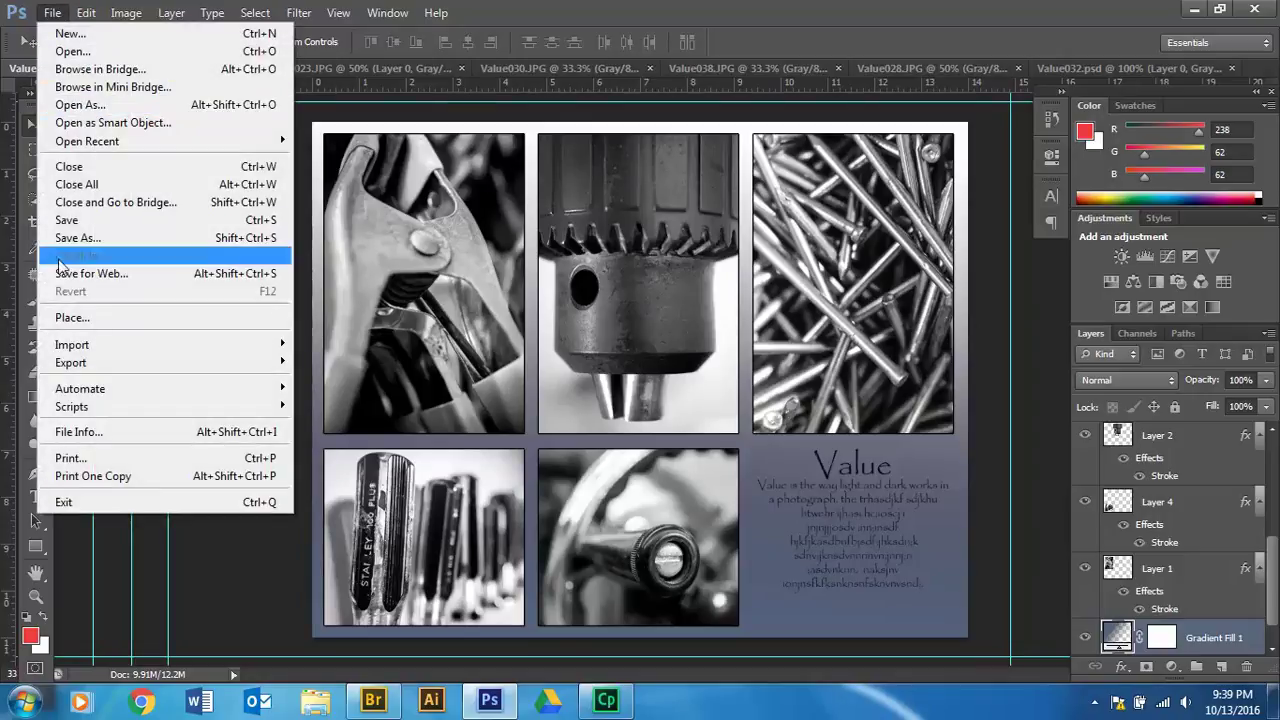
click(75, 221)
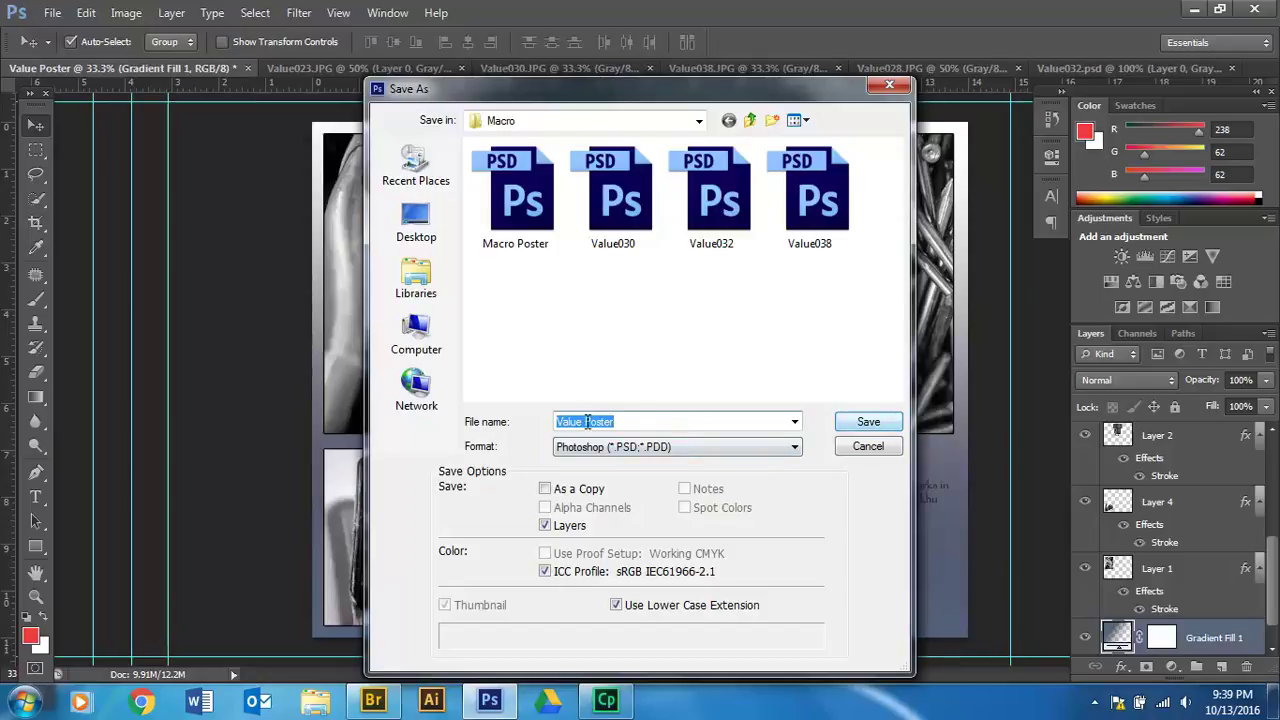
click(866, 423)
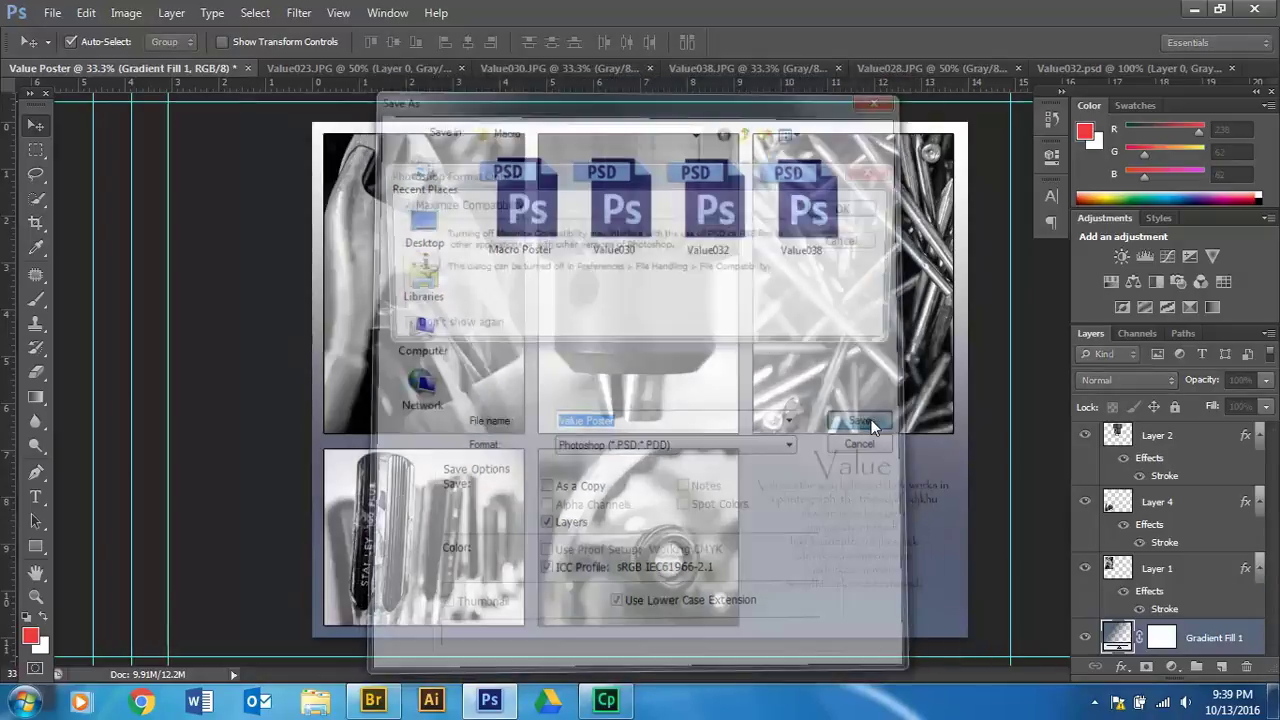
click(848, 210)
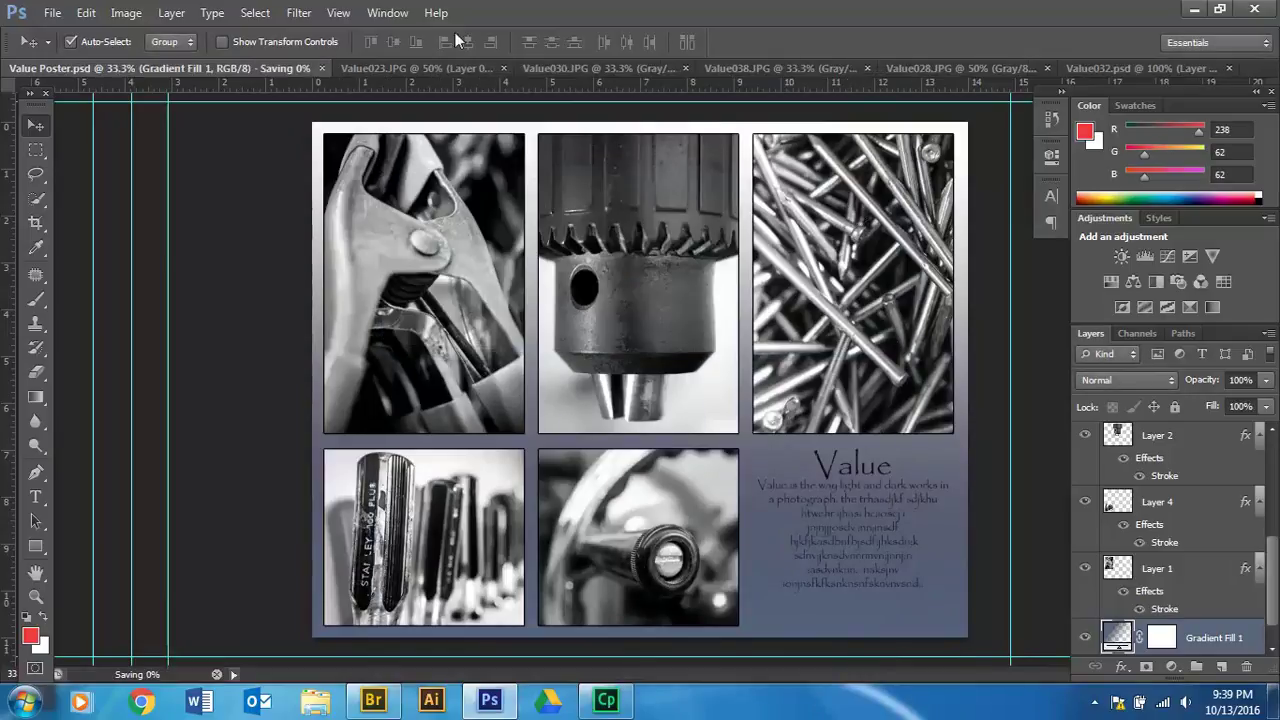
- Save the Value023 photo as a Photoshop PSD file in the Macro folder under the same name
click(338, 66)
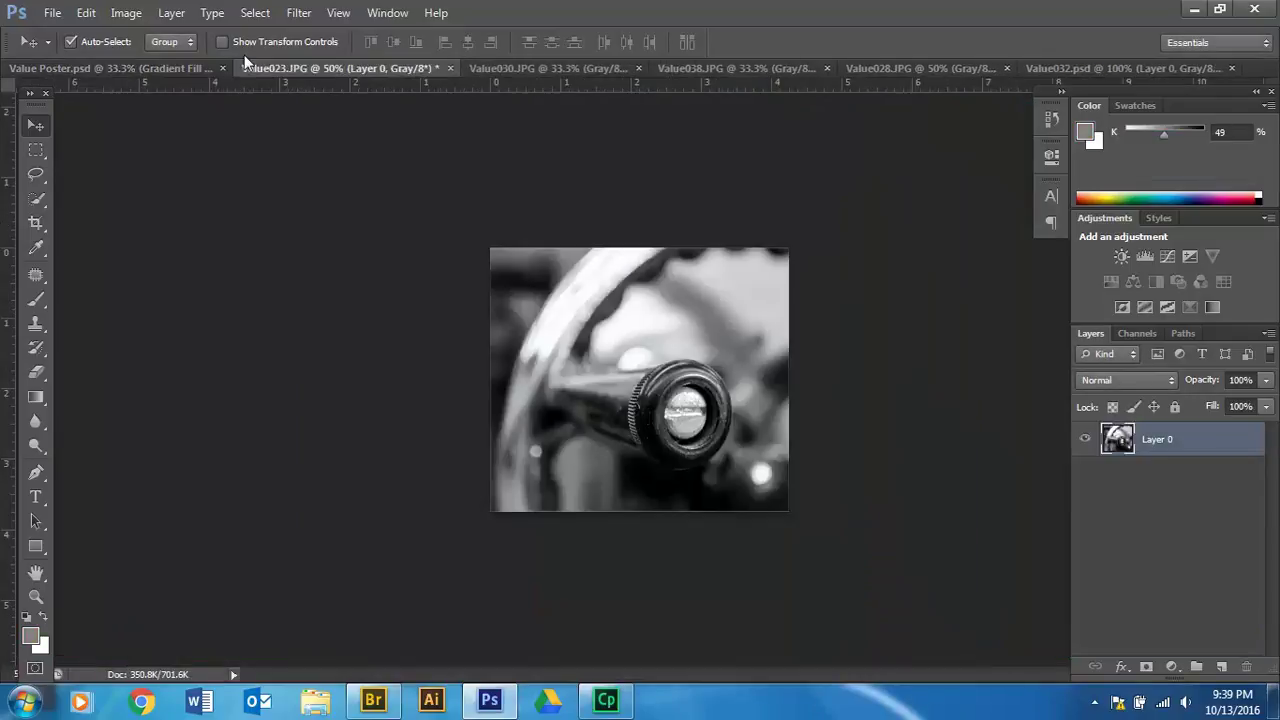
click(57, 16)
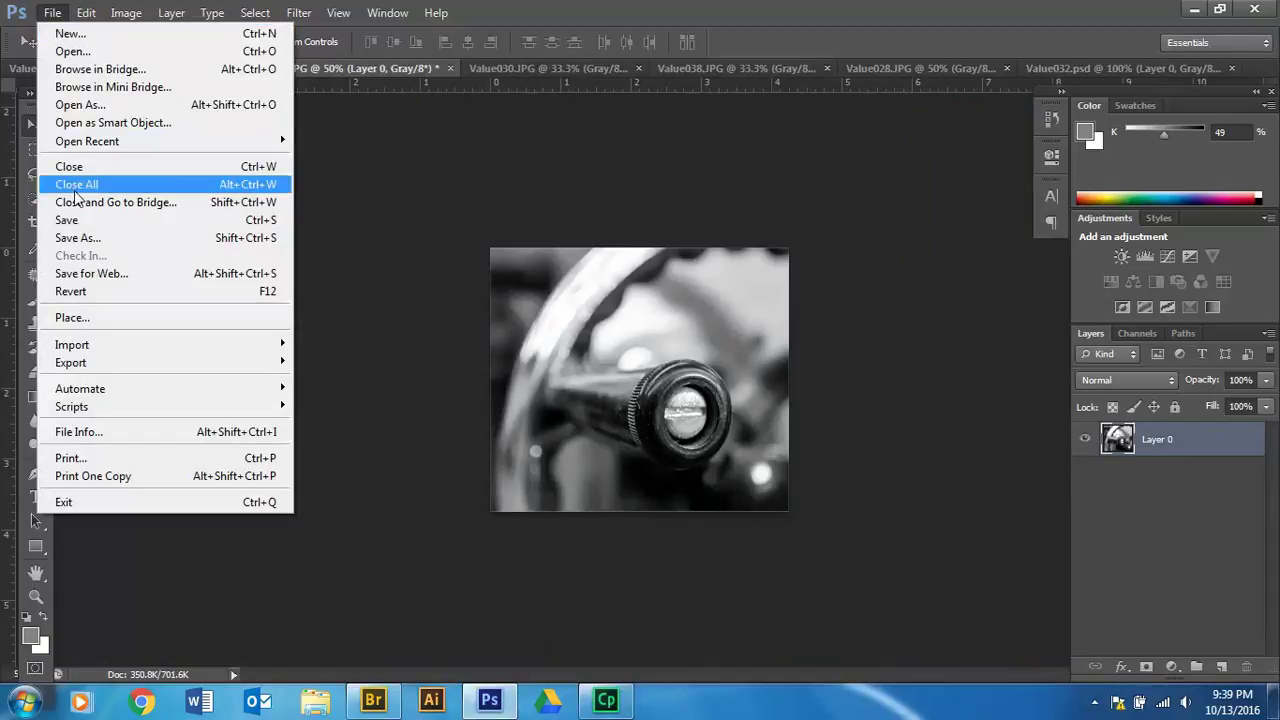
click(157, 240)
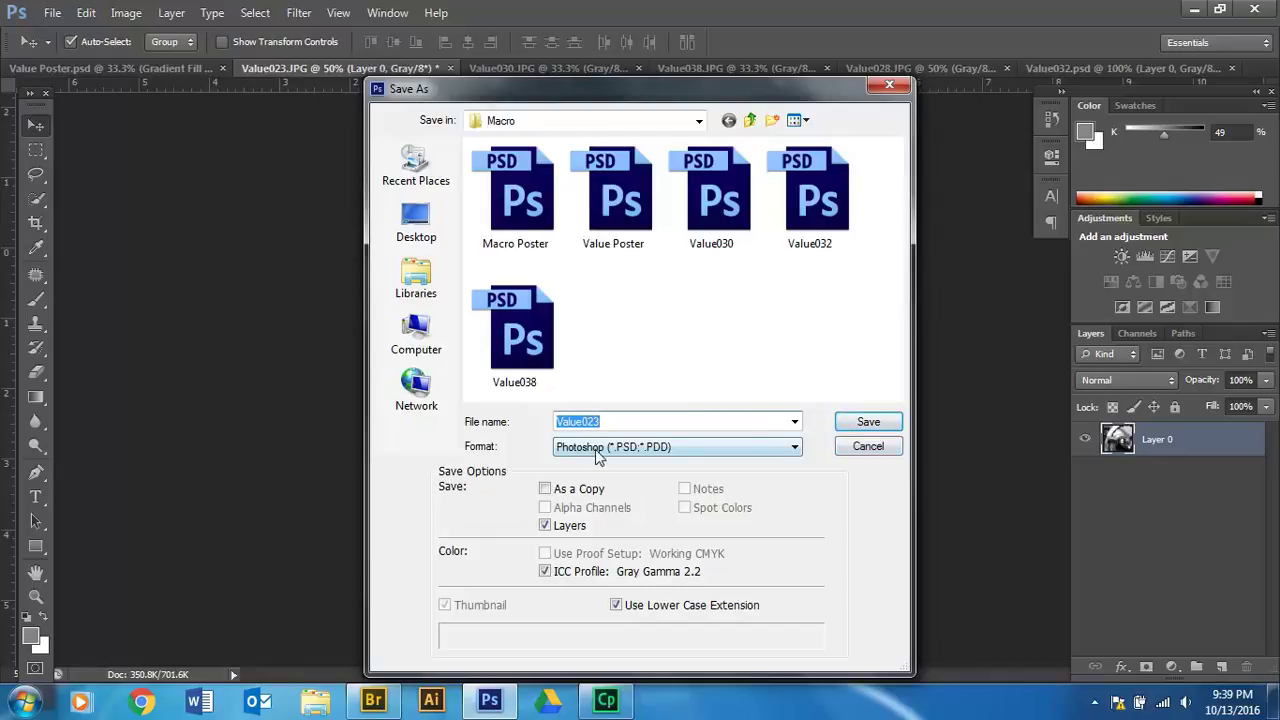
click(868, 421)
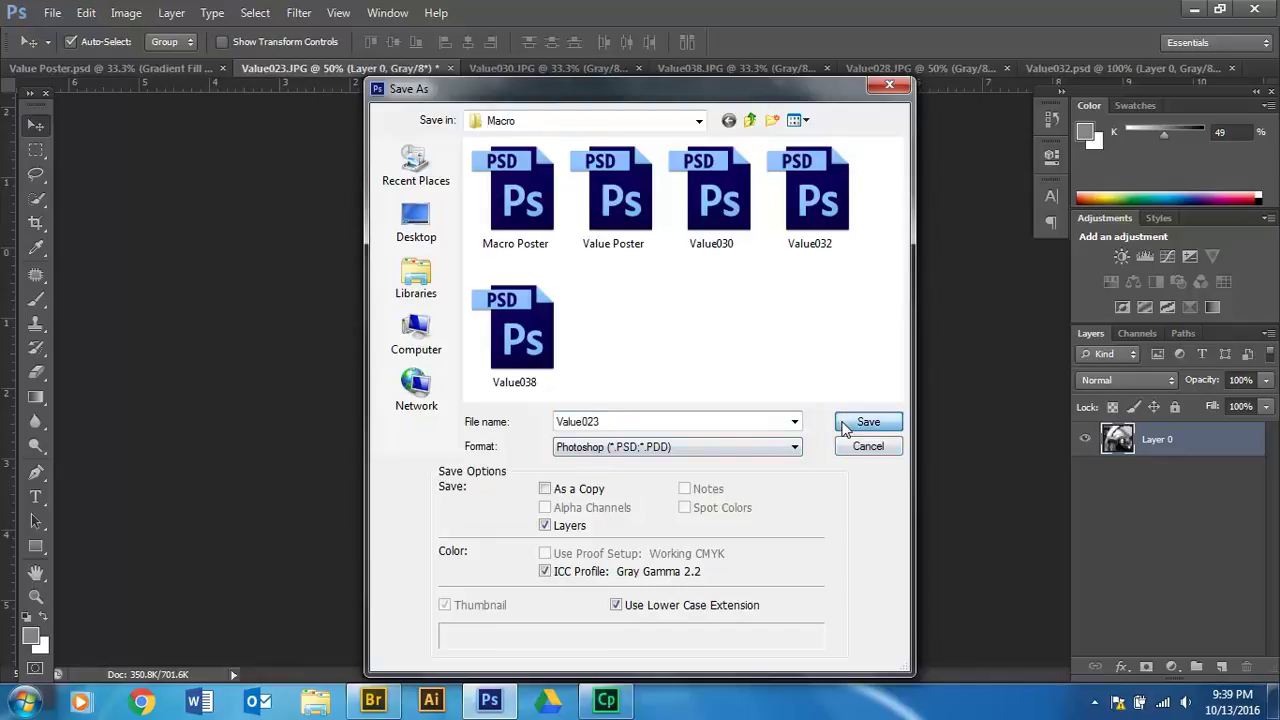
click(860, 210)
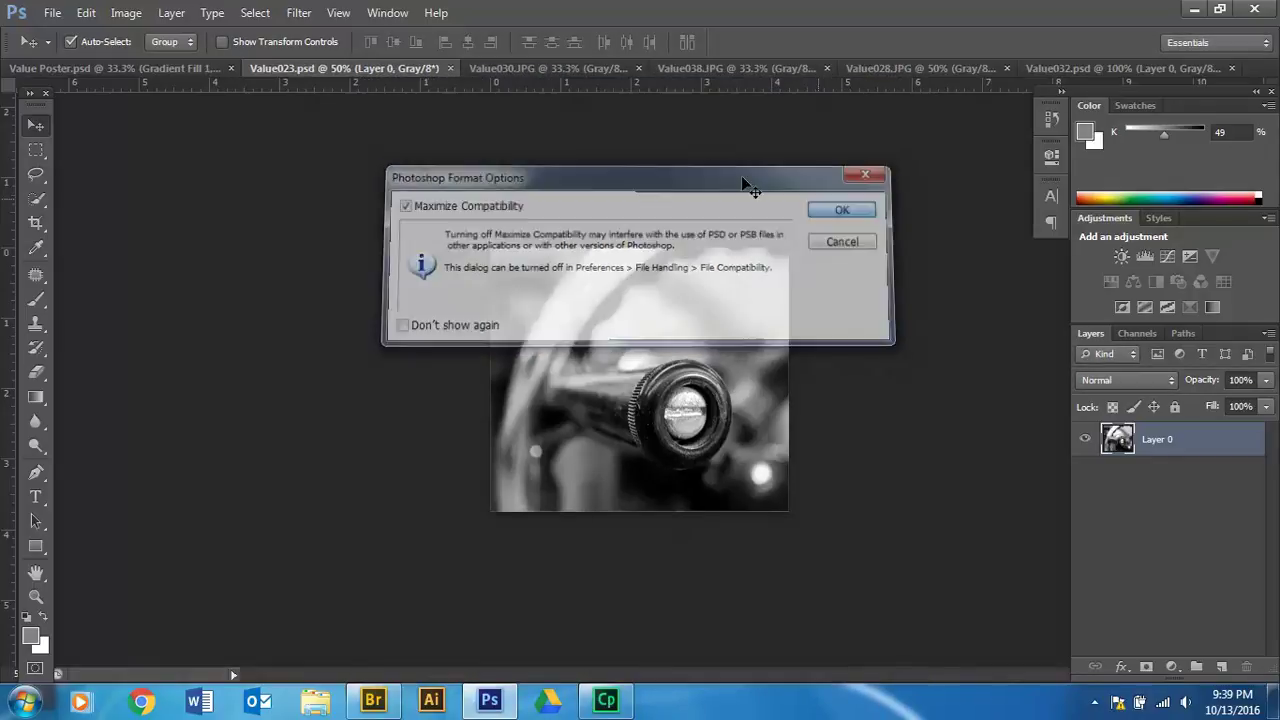
- Close Value030.JPG and Value038.JPG without saving changes, and return to the Value Poster document
click(512, 69)
click(638, 67)
click(686, 266)
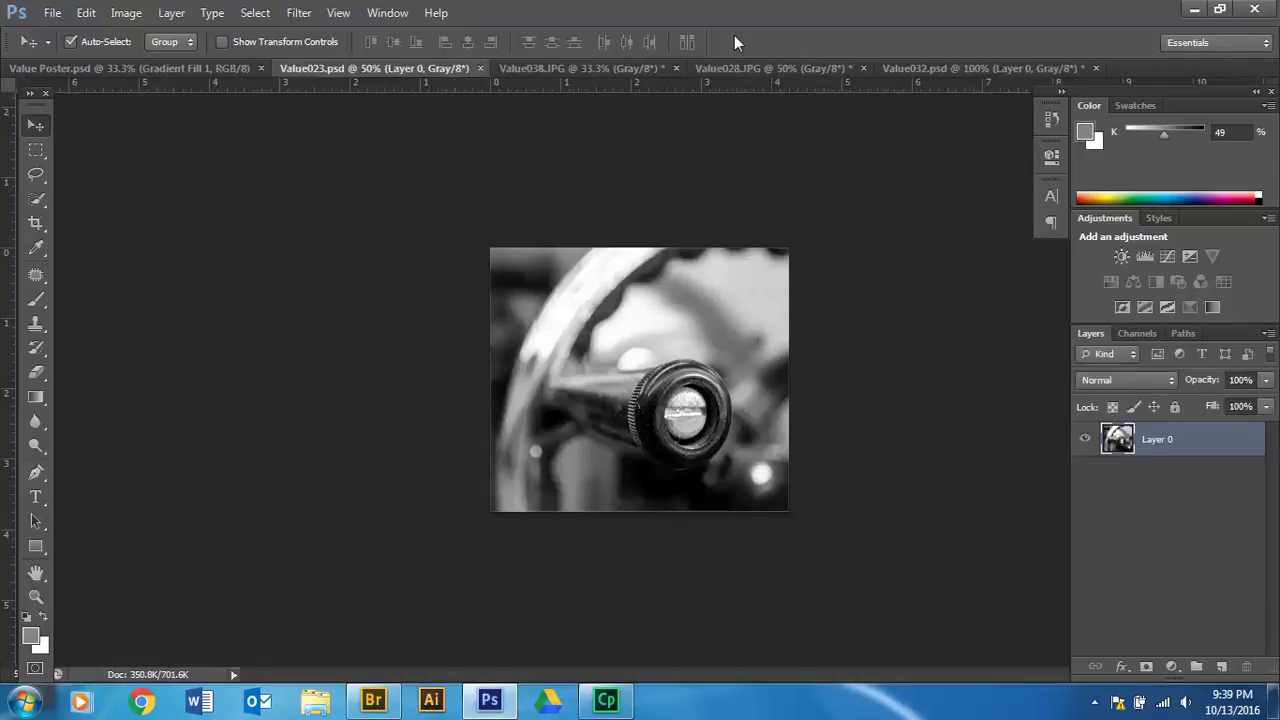
click(677, 67)
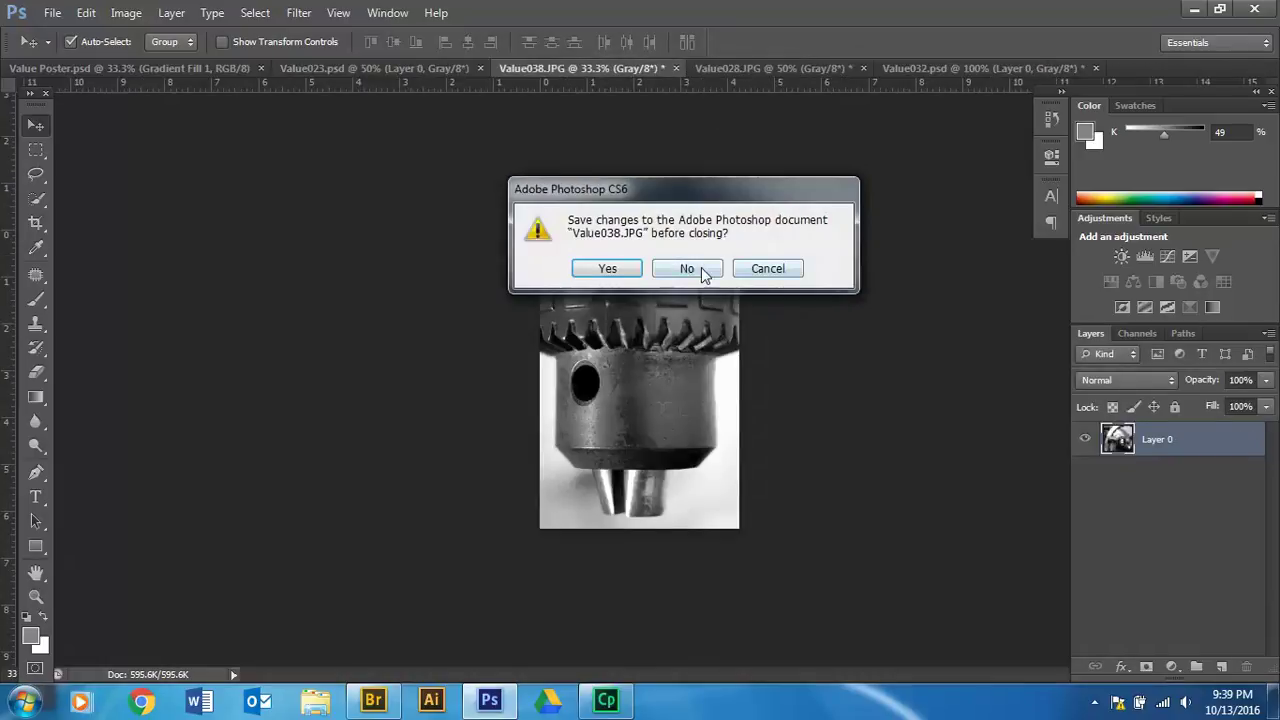
click(687, 269)
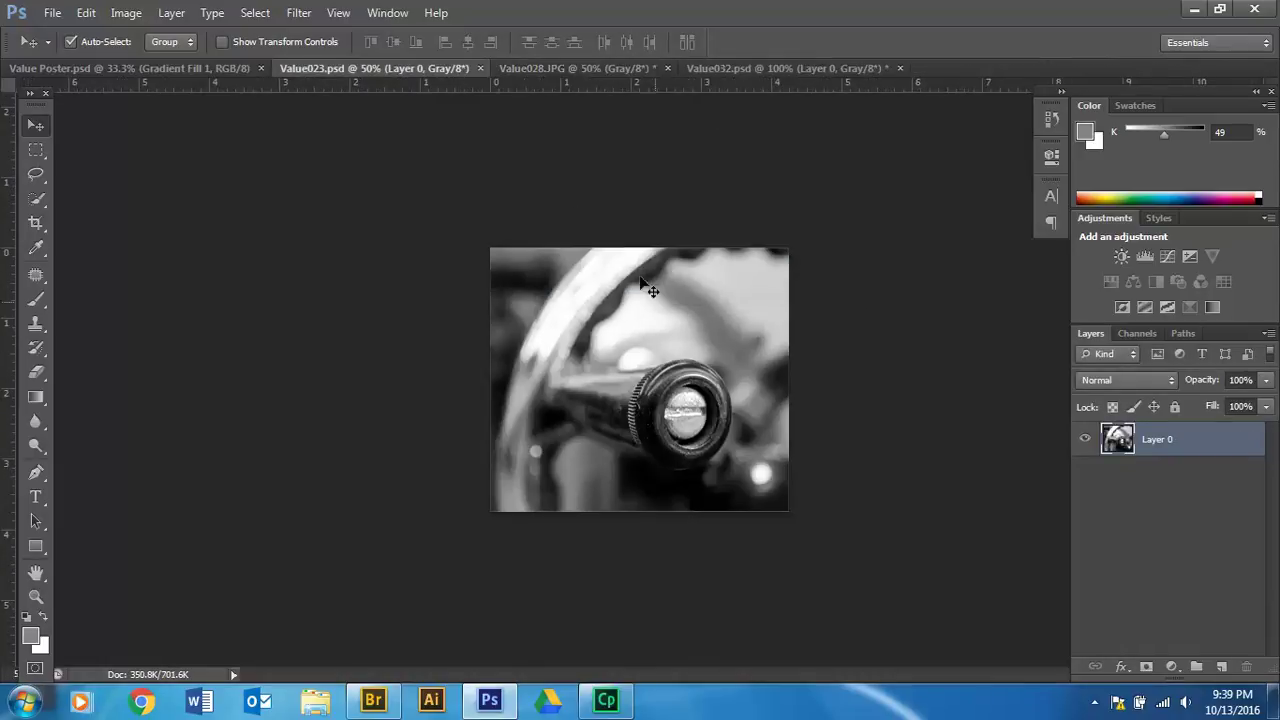
click(217, 68)
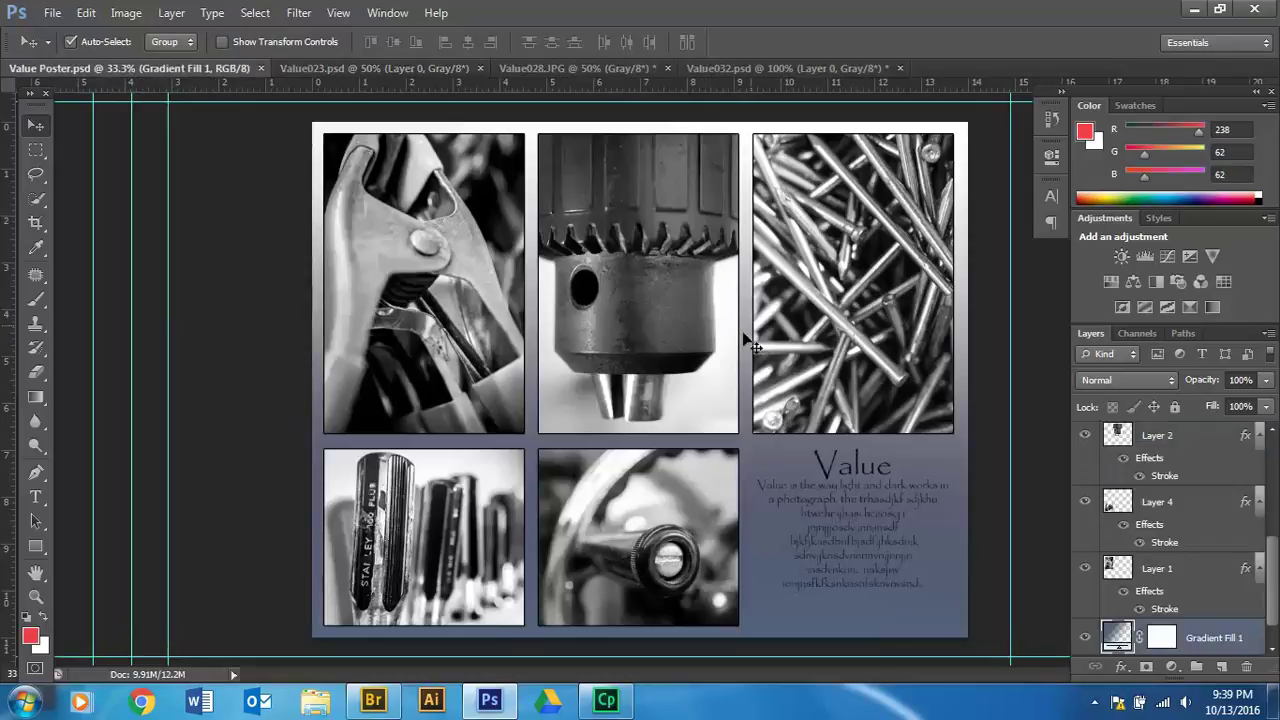